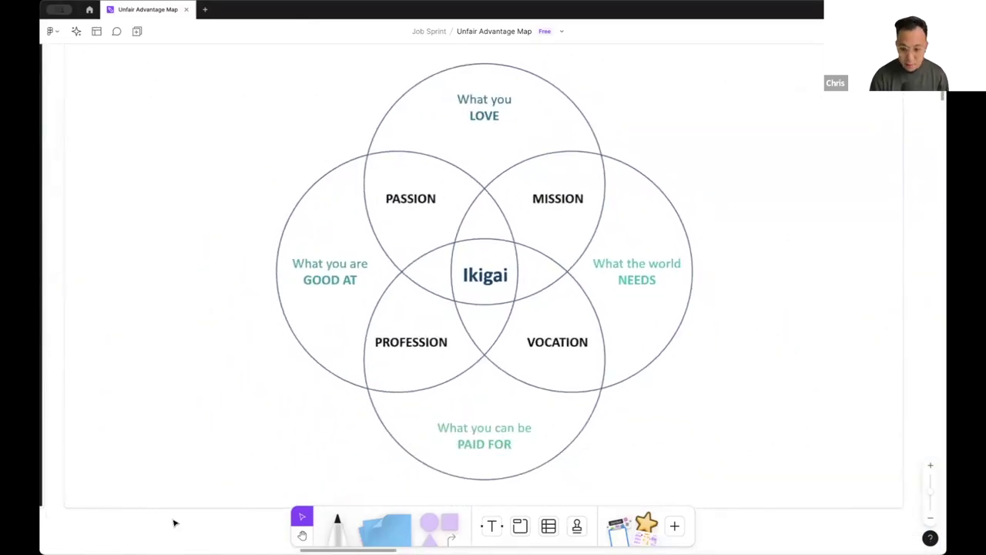
Hide the FigJam interface so only the Ikigai diagram on the canvas shows.
key(ctrl+backslash)
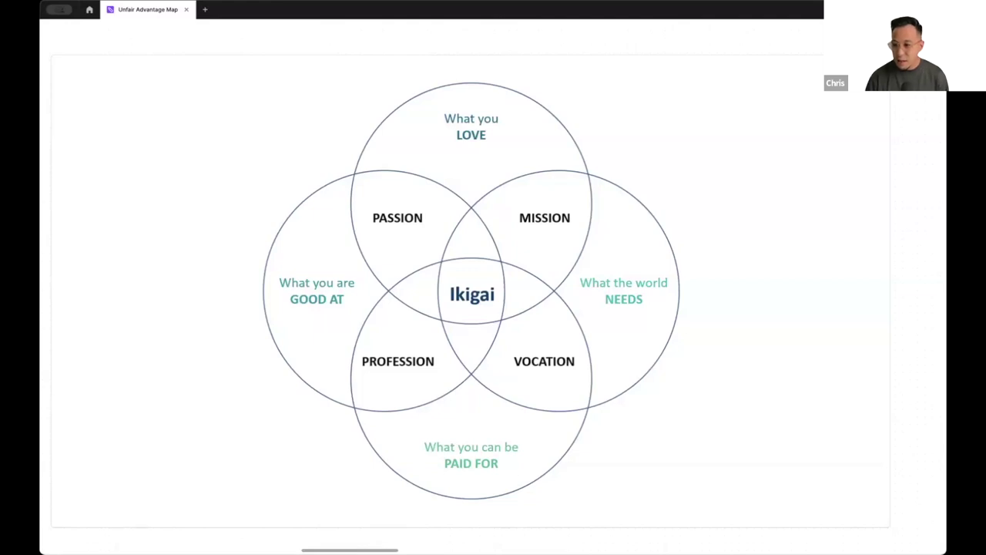
Jump to the board's cover and scroll through the run-of-show and Example frames.
key(Home)
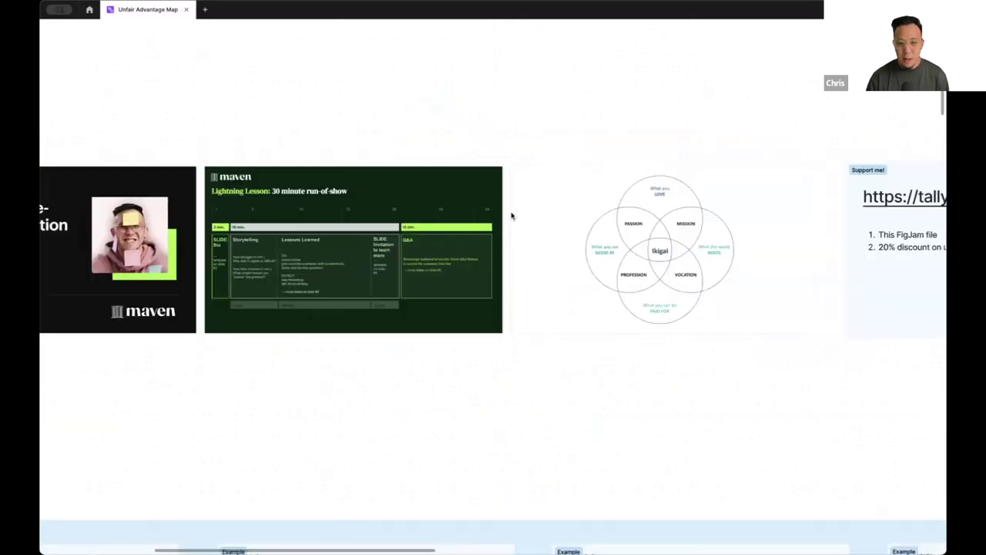
scroll(543, 277, down, 6)
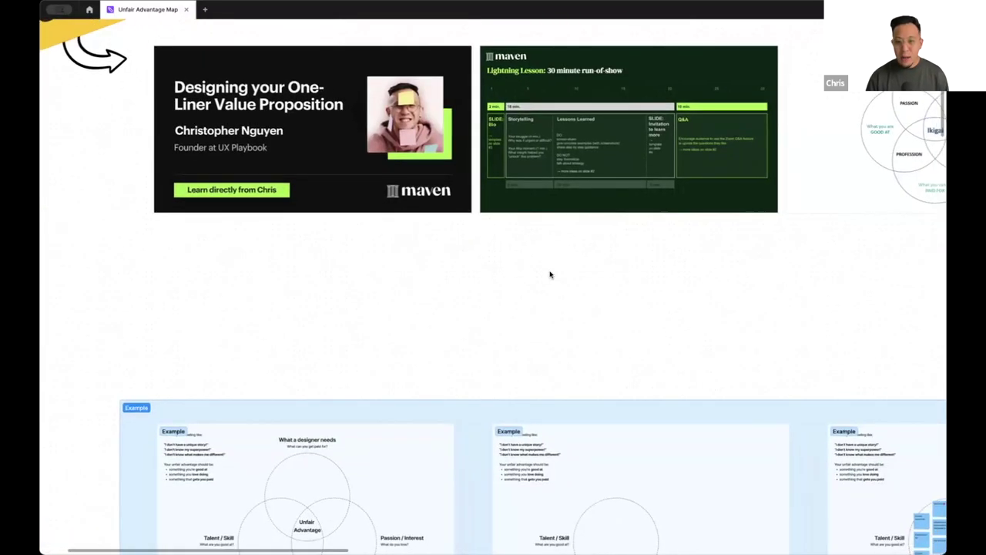
scroll(551, 274, up, 3)
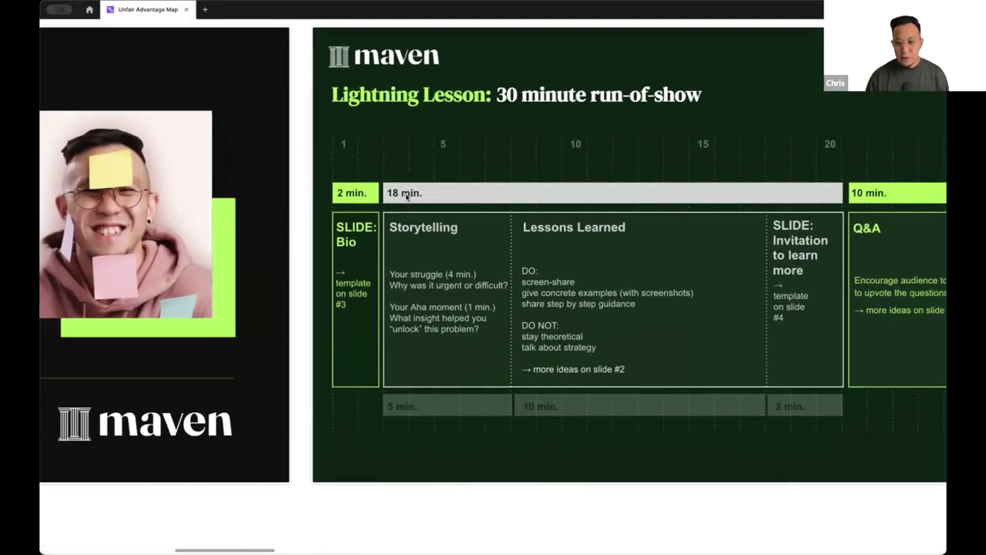
scroll(403, 196, down, 5)
scroll(405, 198, down, 2)
scroll(404, 198, left, 4)
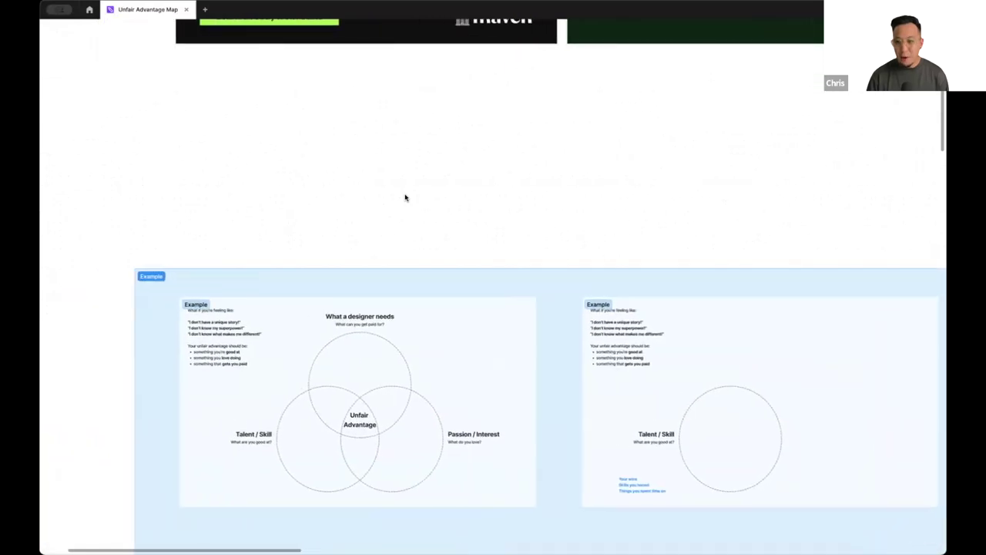
scroll(402, 197, right, 1)
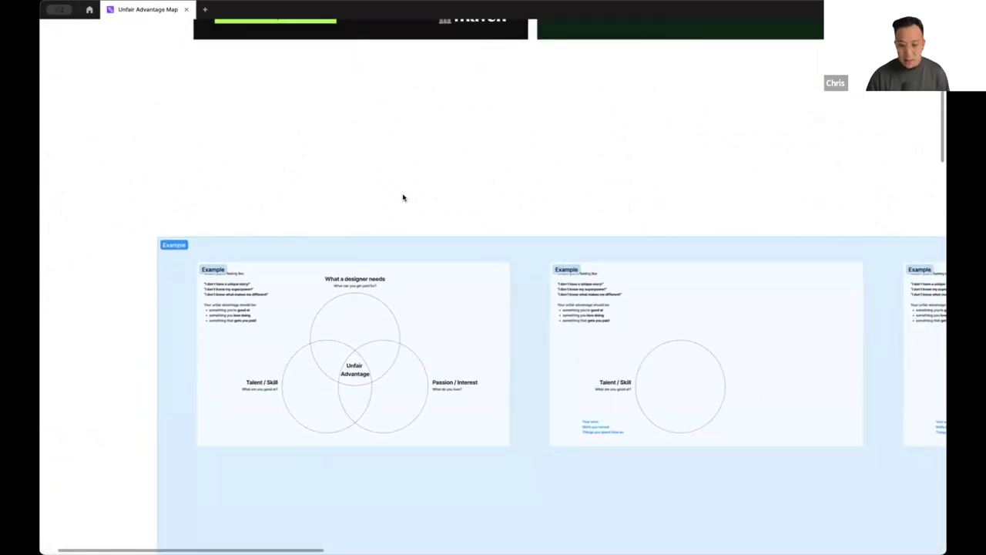
Return to the complete Ikigai diagram with Passion, Mission, Profession and Vocation overlaps.
scroll(402, 197, up, 5)
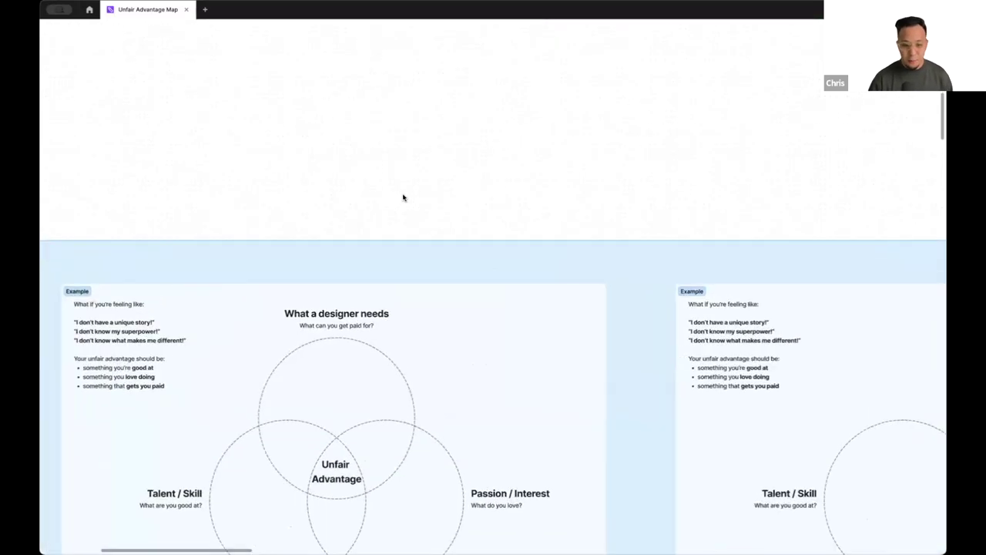
scroll(402, 197, up, 3)
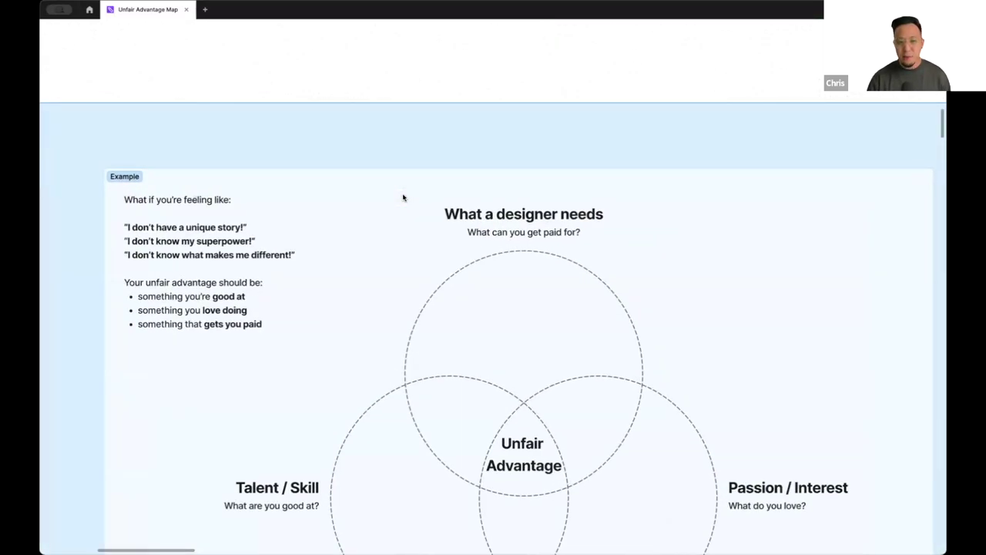
scroll(402, 198, down, 2)
scroll(402, 197, down, 4)
scroll(402, 198, up, 4)
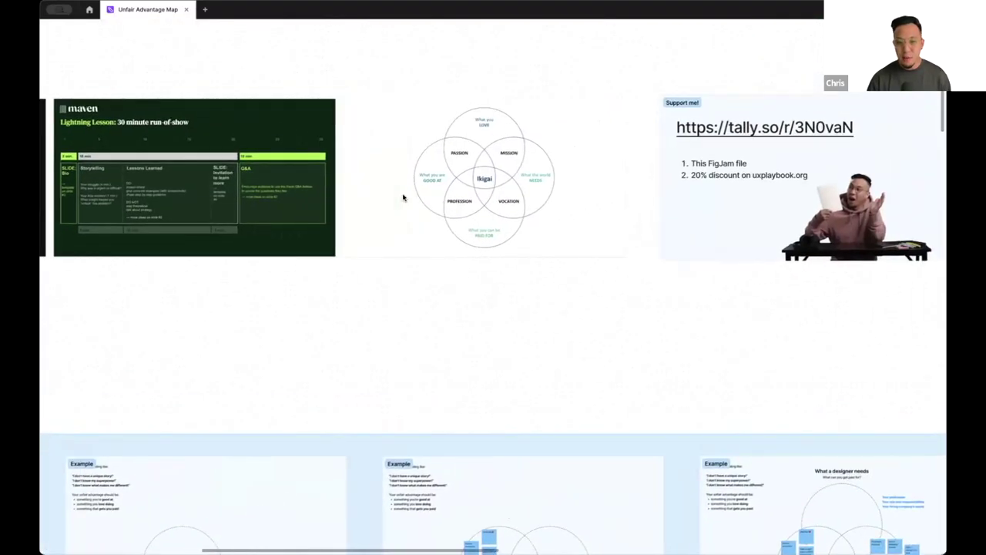
scroll(402, 198, up, 5)
scroll(402, 197, down, 1)
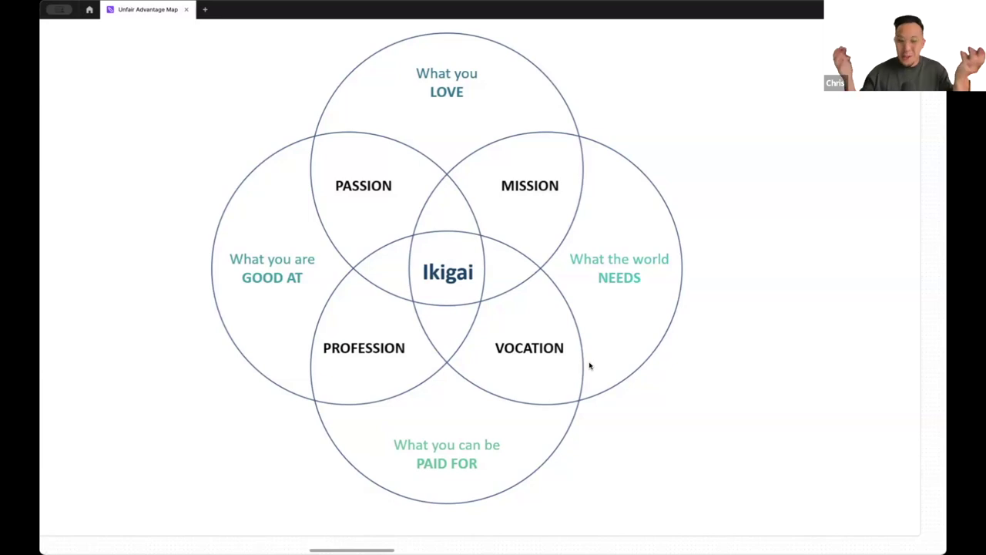
Select the Ikigai image, then pan to the Example frame's three-circle Unfair Advantage Venn.
click(591, 366)
scroll(590, 366, down, 3)
scroll(590, 366, down, 2)
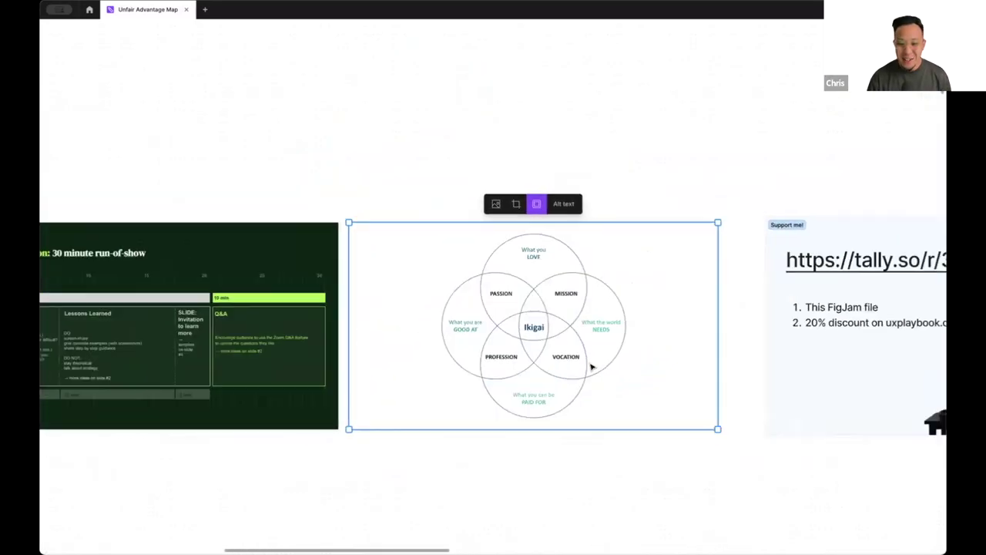
scroll(591, 368, left, 6)
scroll(590, 368, down, 5)
scroll(579, 413, up, 10)
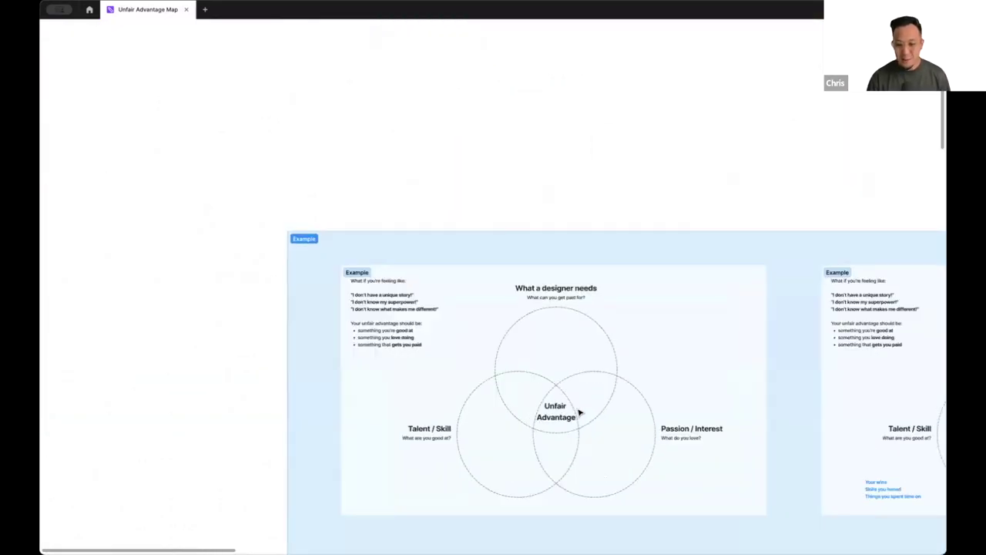
scroll(573, 412, down, 3)
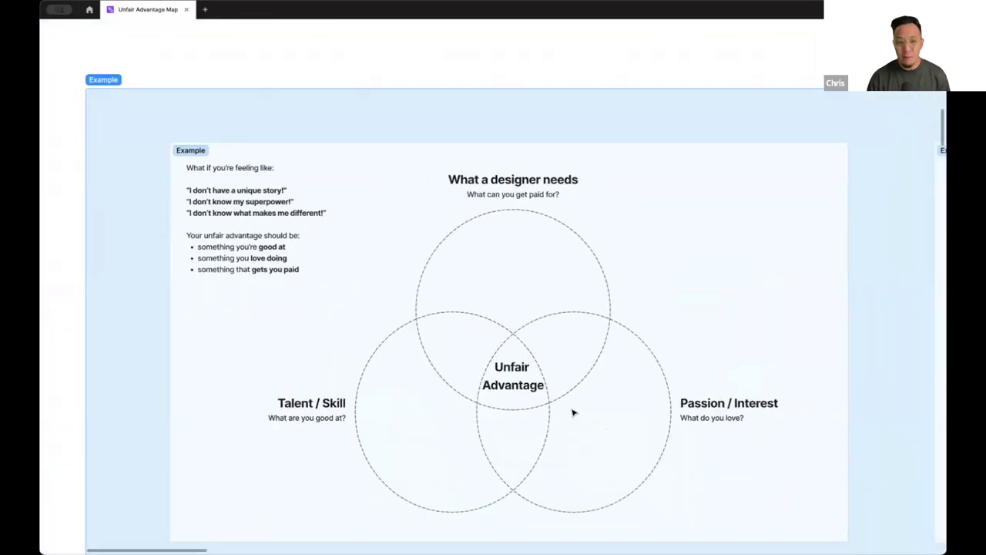
scroll(573, 412, up, 2)
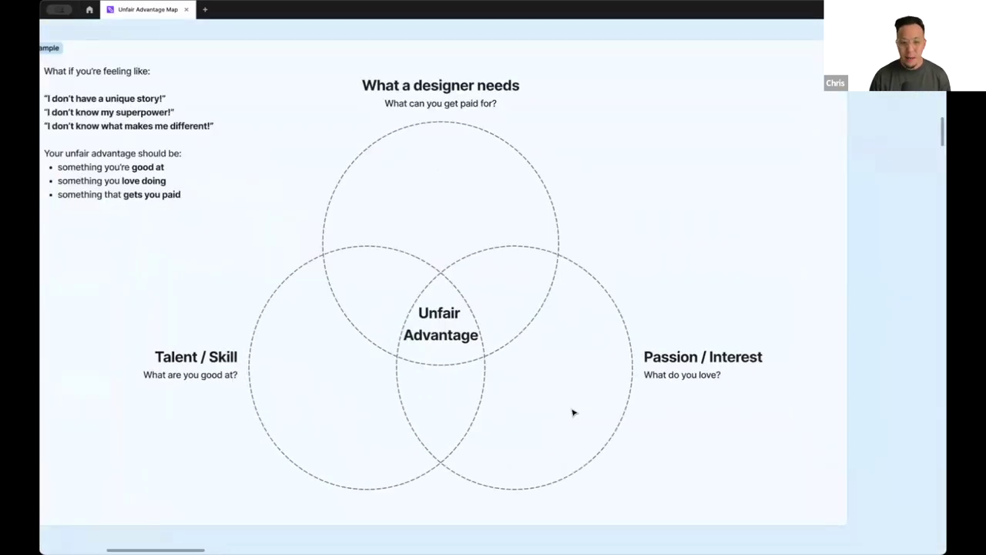
scroll(572, 411, left, 2)
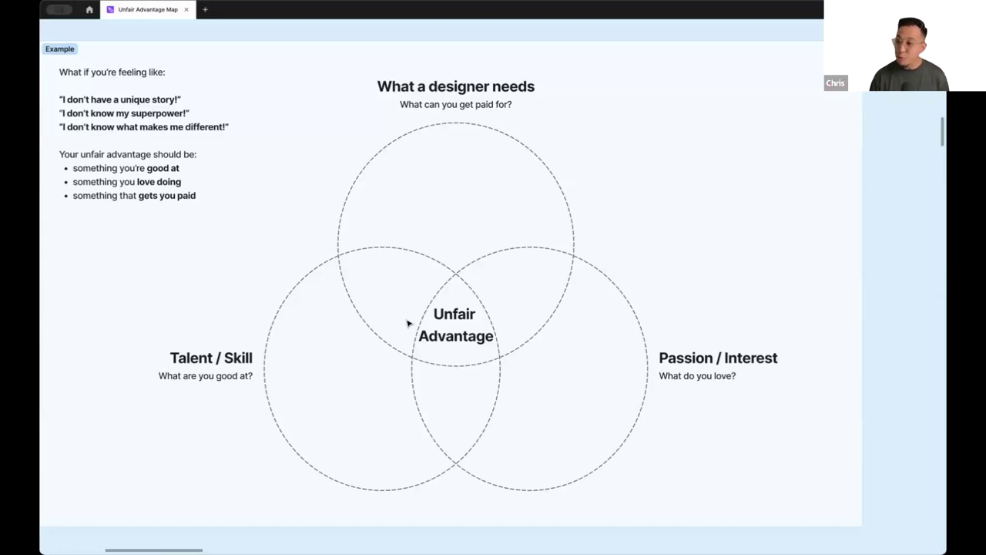
Bring the blank Talent / Skill frame into view and restore the toolbars with the 02:00 timer panel.
scroll(409, 323, right, 10)
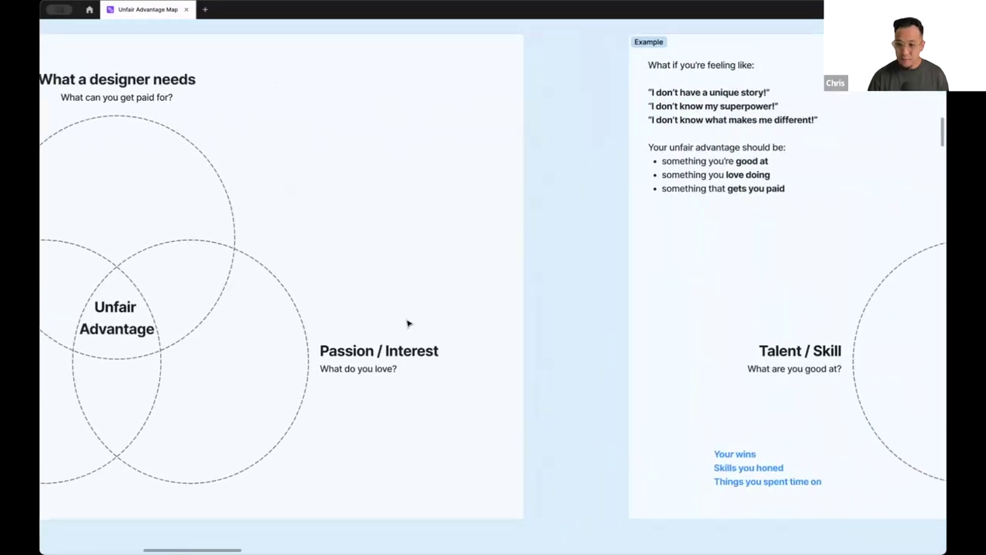
scroll(409, 324, right, 5)
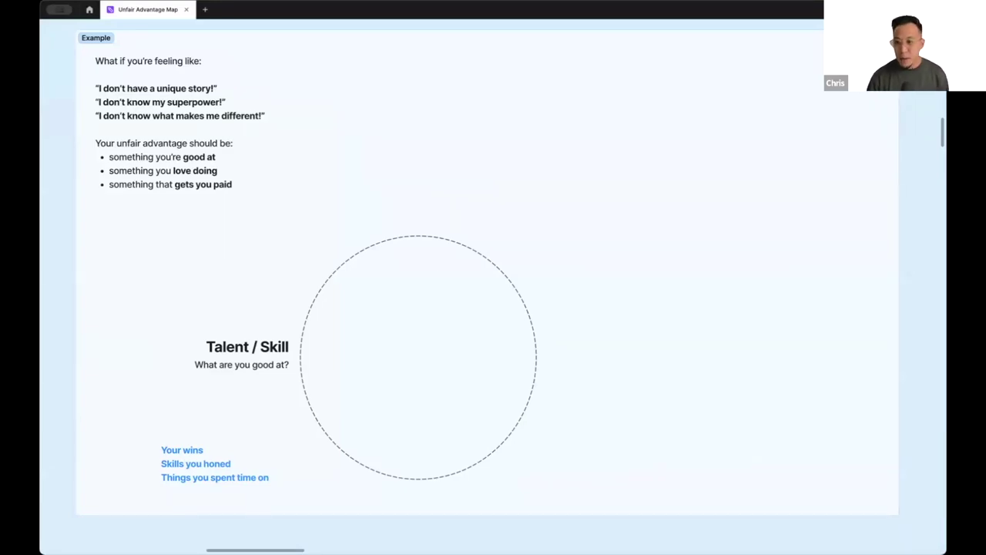
click(348, 359)
key(Escape)
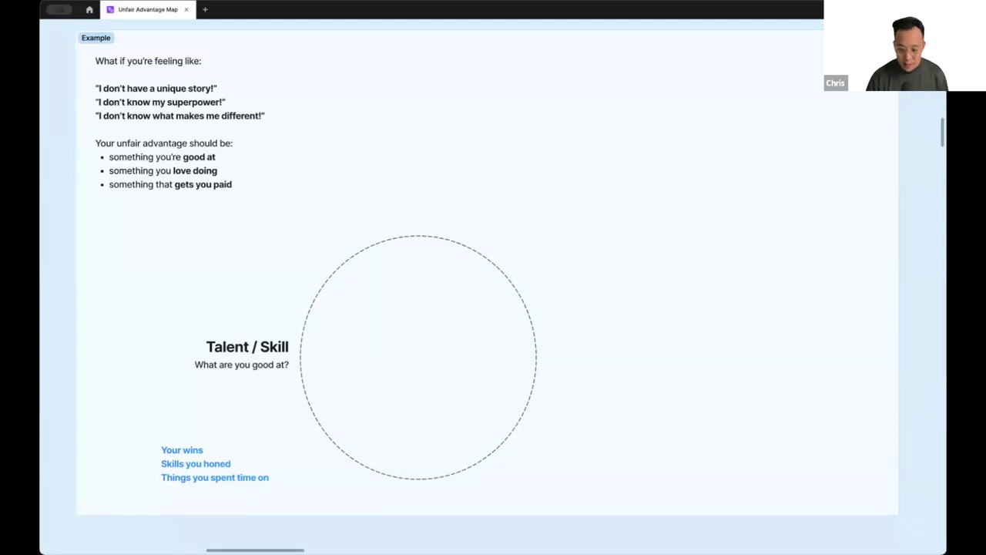
key(ctrl+backslash)
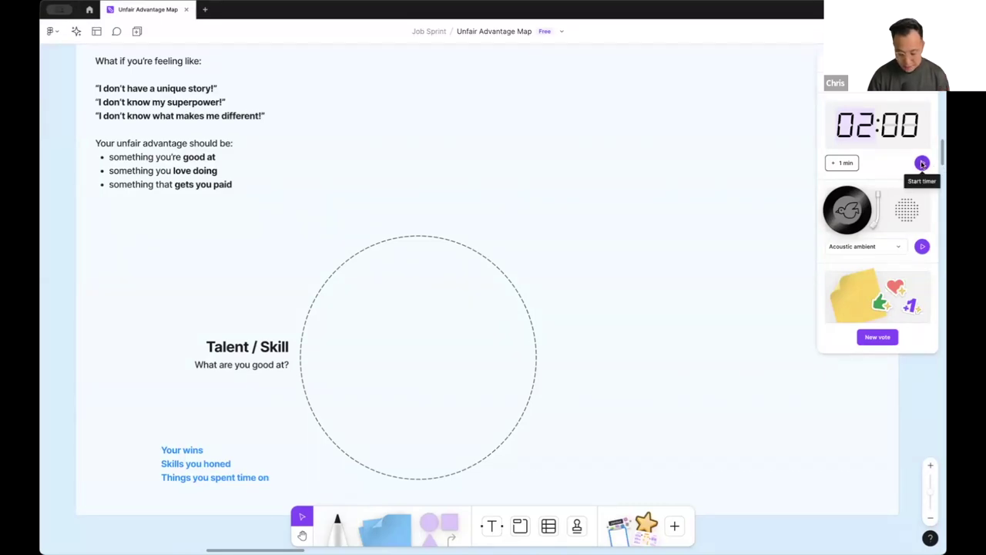
Start the 02:00 countdown and play the Acoustic ambient music track.
click(922, 163)
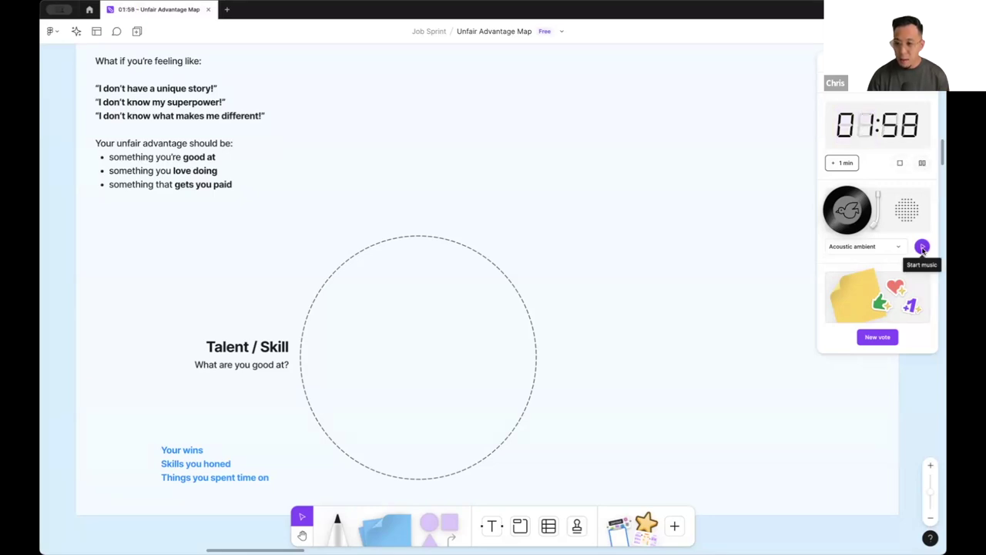
click(922, 247)
click(875, 247)
click(875, 247)
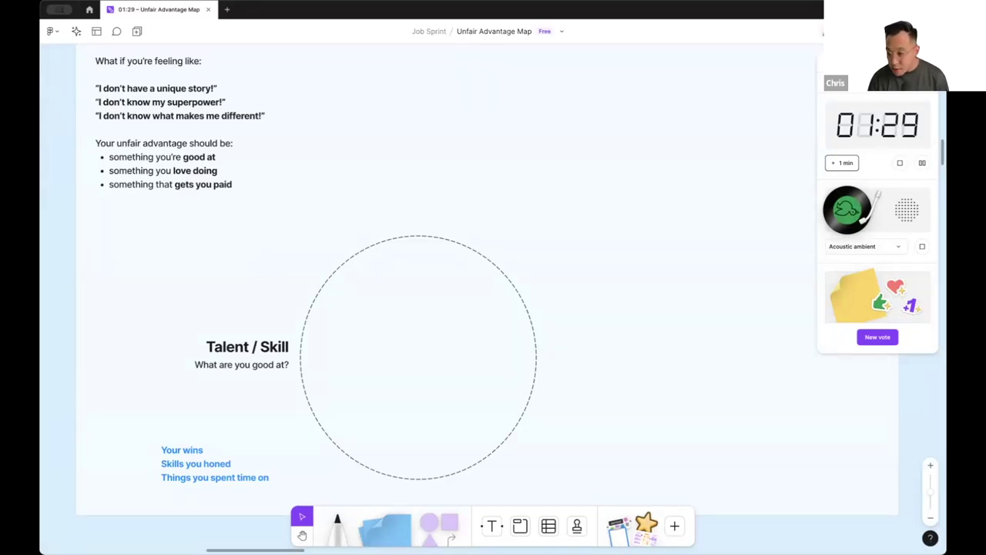
Keep the empty Talent / Skill circle in view while the countdown runs down to 00:00.
scroll(599, 184, down, 3)
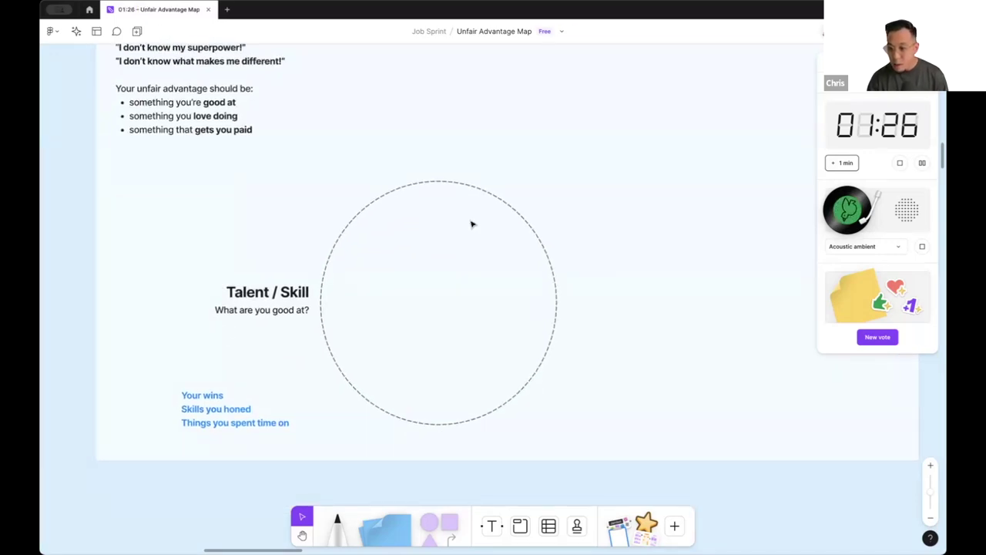
scroll(472, 225, up, 3)
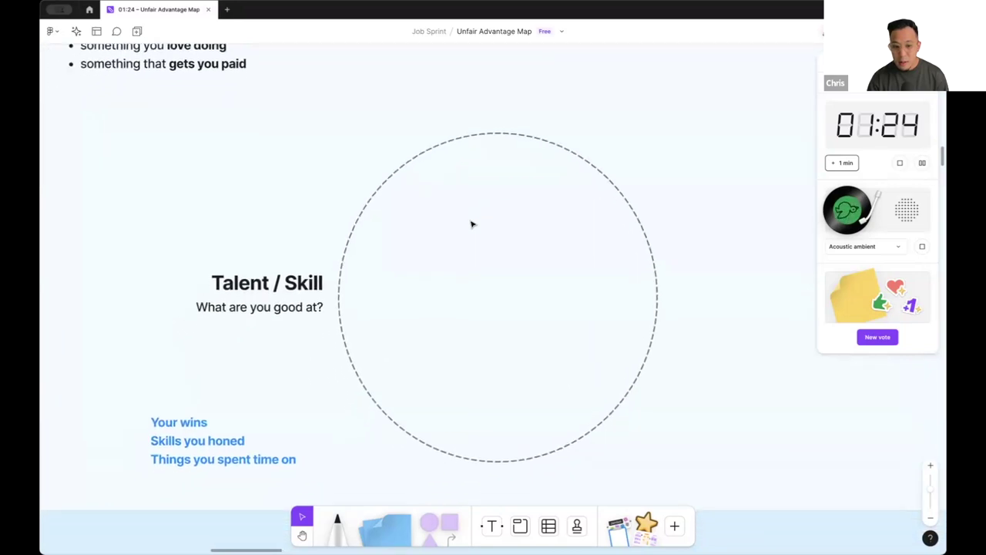
scroll(472, 224, down, 1)
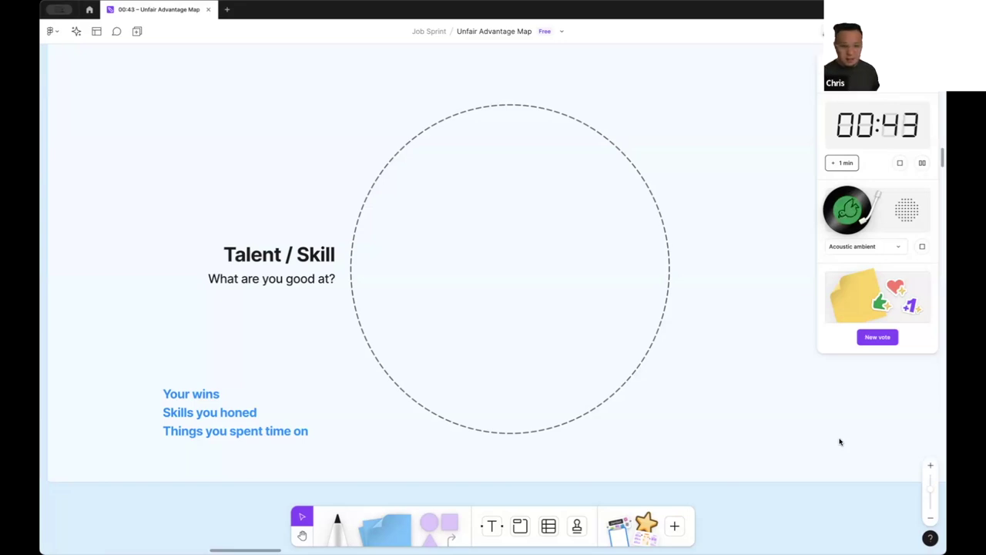
scroll(686, 360, down, 1)
scroll(686, 360, left, 5)
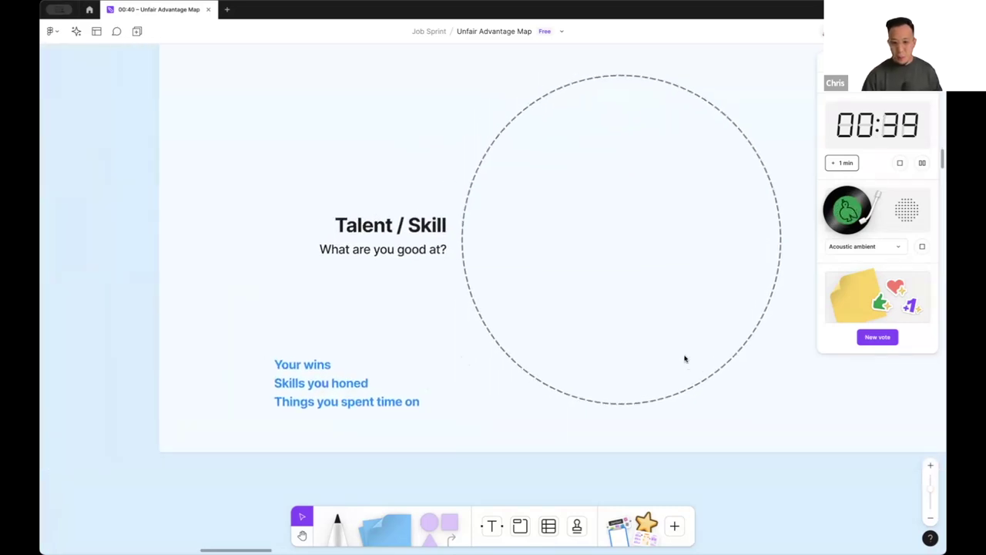
scroll(685, 359, down, 3)
scroll(685, 359, down, 3)
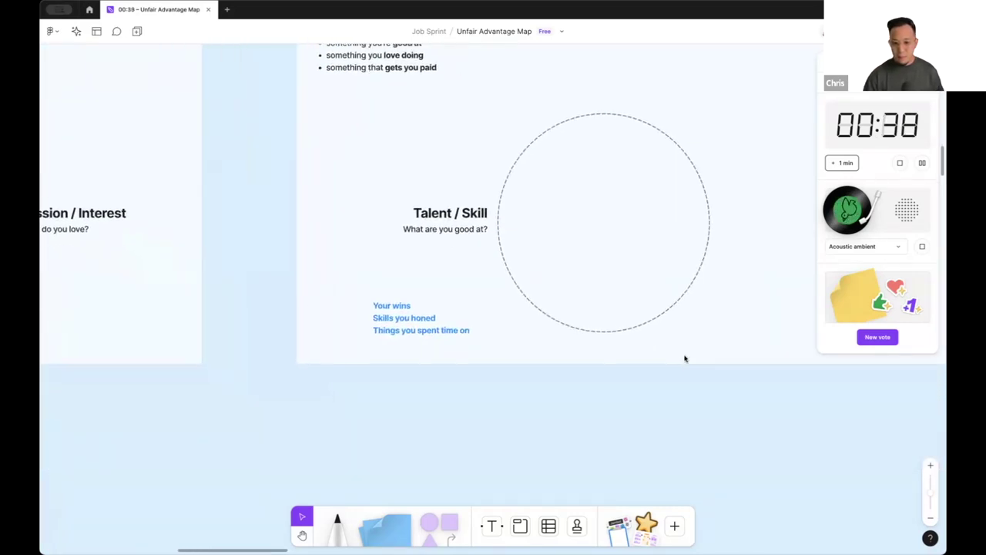
scroll(685, 358, left, 1)
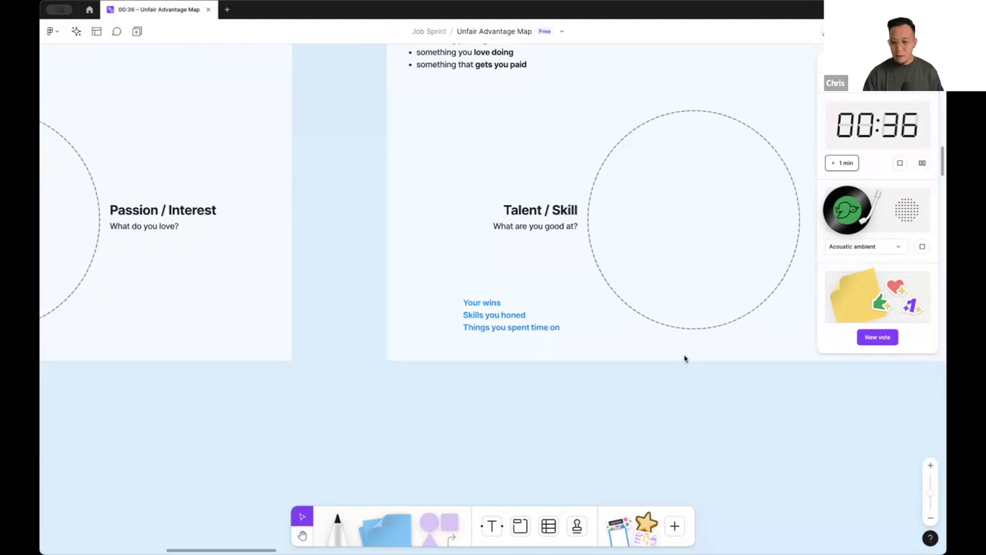
scroll(685, 358, right, 5)
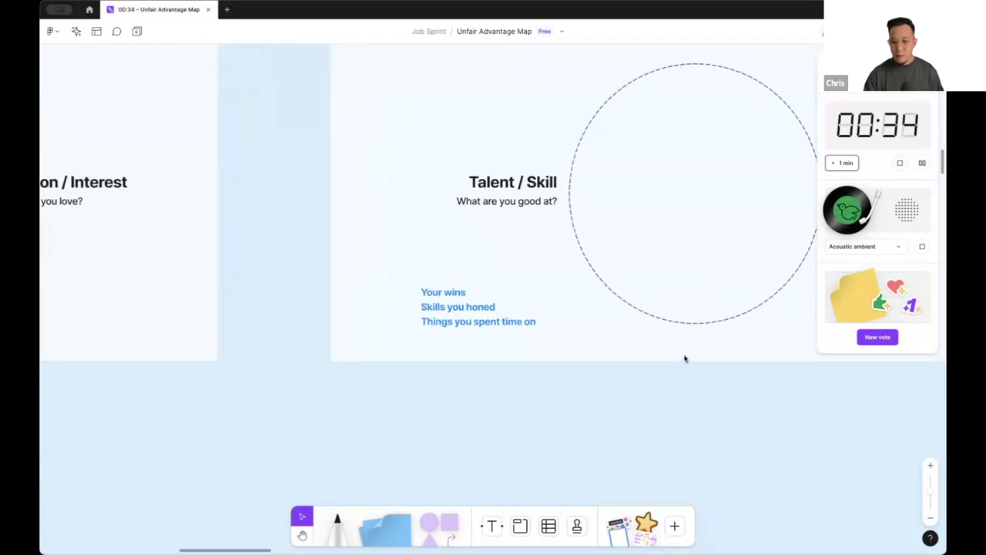
scroll(685, 359, up, 2)
scroll(685, 358, right, 2)
scroll(685, 359, up, 2)
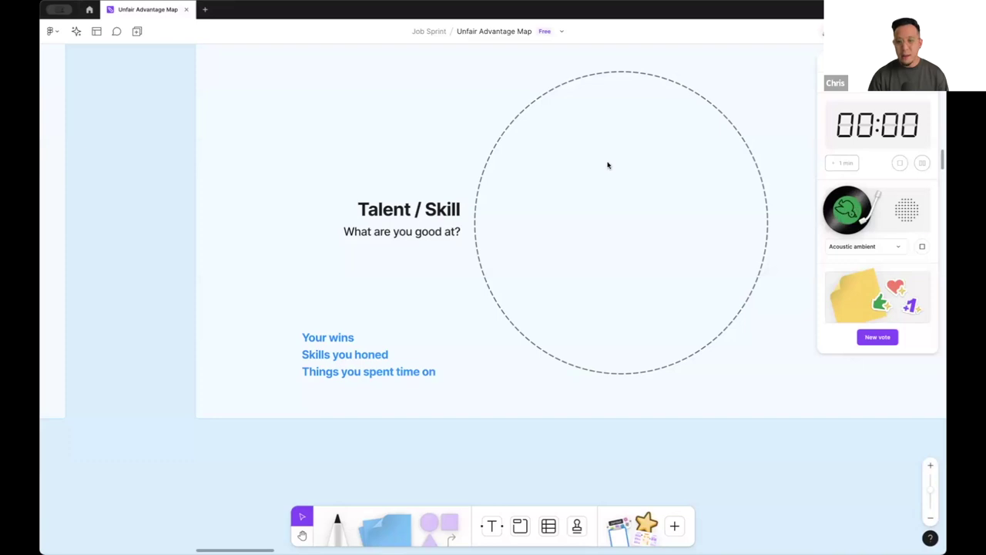
Close the timer and music panel.
scroll(599, 159, right, 3)
scroll(599, 159, up, 2)
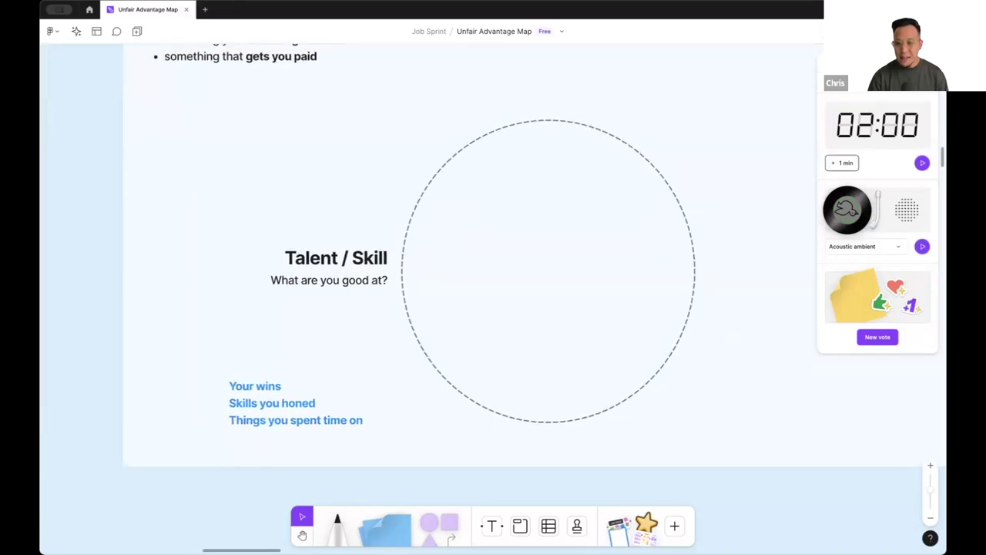
click(760, 159)
Pan to the example Talent / Skill circle with stickies like Custom workshops, Mentoring and Facilitation.
scroll(754, 183, down, 3)
scroll(755, 183, right, 3)
scroll(707, 182, up, 1)
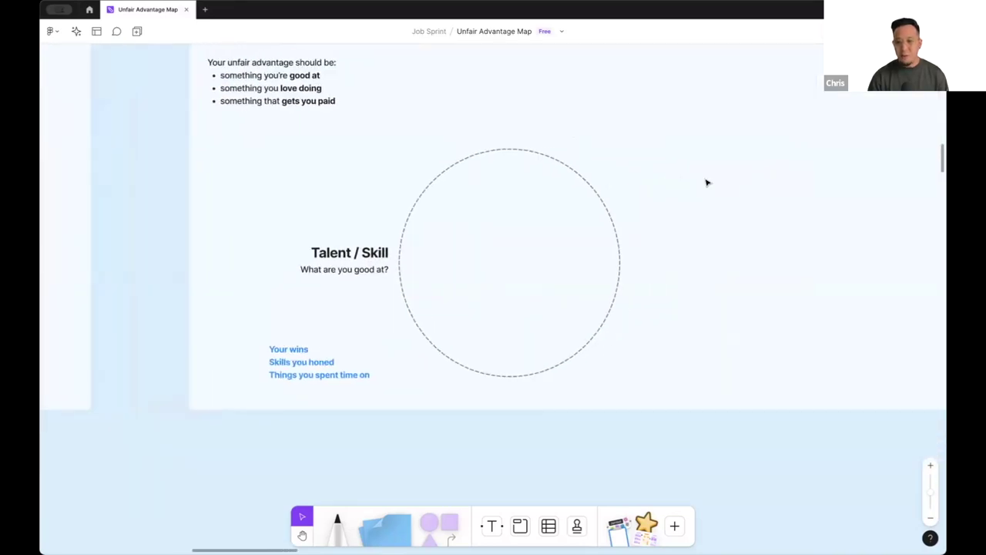
scroll(707, 182, up, 2)
scroll(707, 183, right, 2)
scroll(705, 181, left, 5)
scroll(705, 181, down, 3)
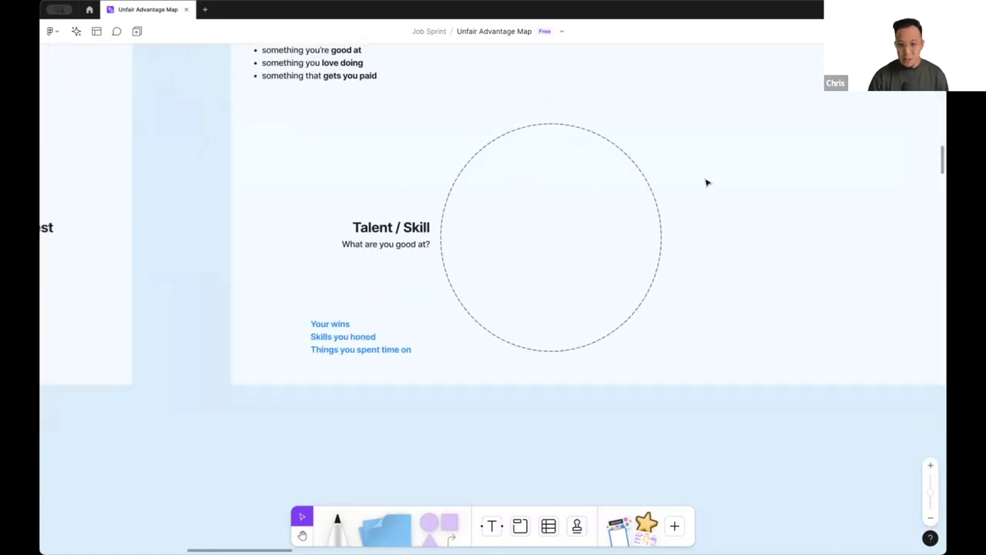
scroll(701, 187, up, 3)
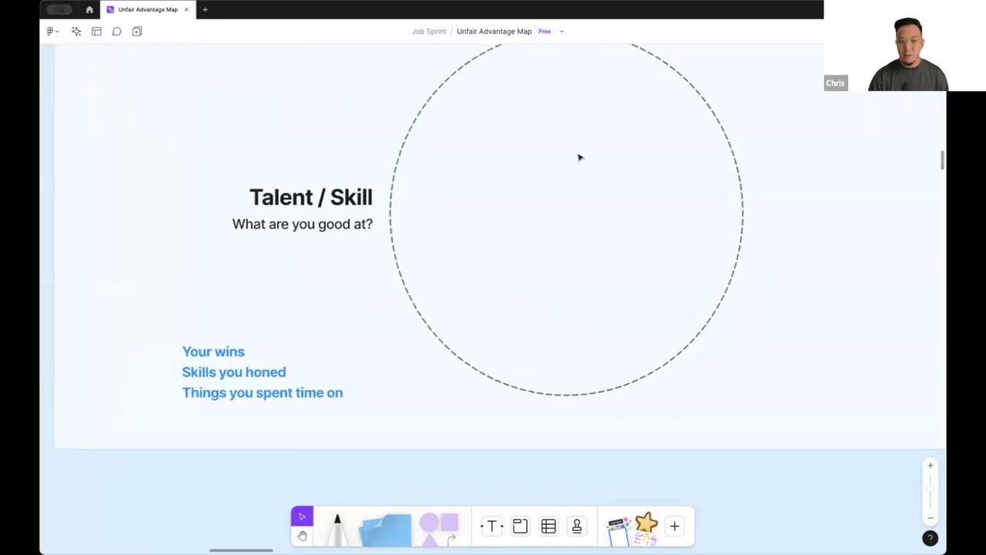
scroll(579, 157, up, 1)
scroll(579, 157, left, 1)
scroll(580, 157, down, 5)
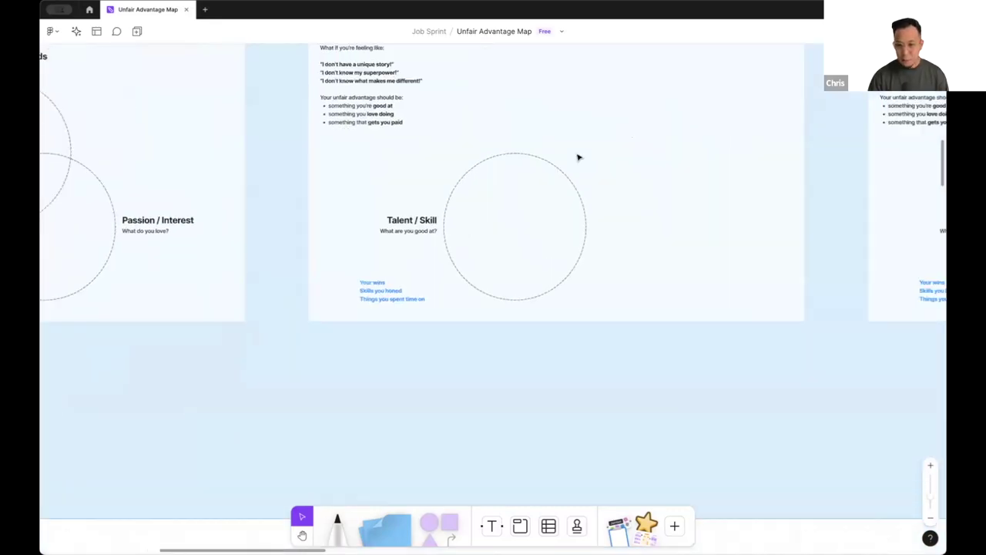
scroll(580, 157, right, 5)
scroll(580, 157, up, 2)
Zoom into the worked example's sticky-note Venn diagram.
scroll(579, 157, up, 5)
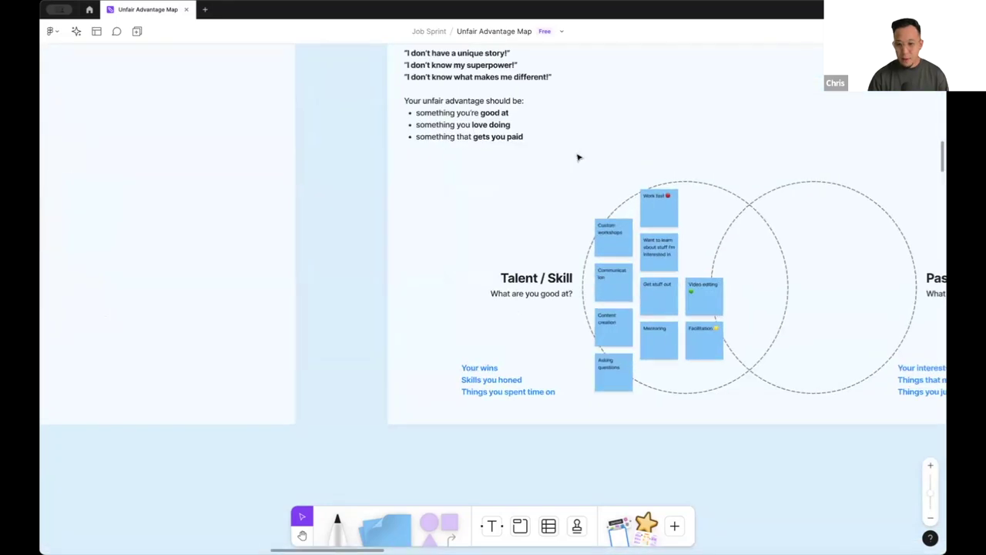
scroll(580, 157, right, 5)
scroll(580, 158, up, 2)
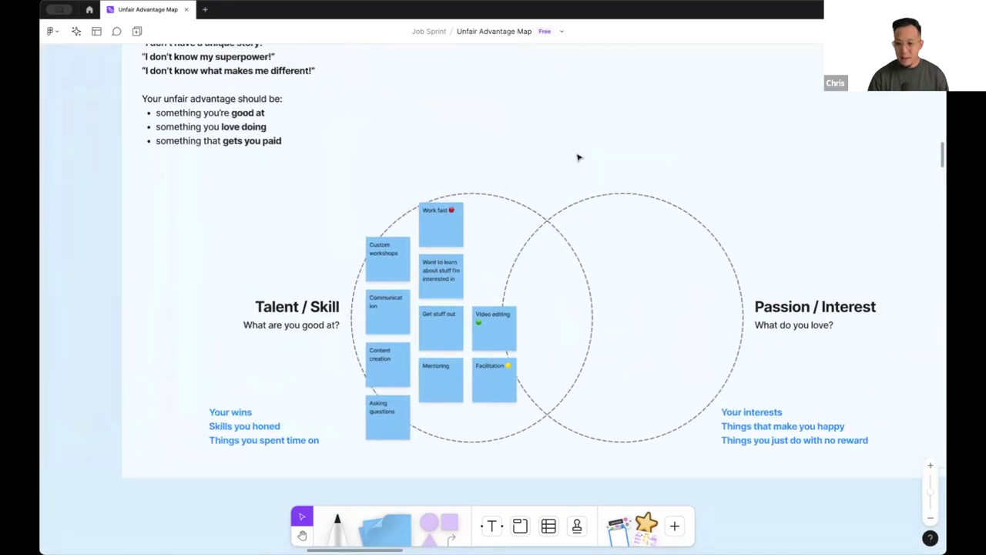
scroll(580, 157, down, 3)
scroll(579, 158, up, 3)
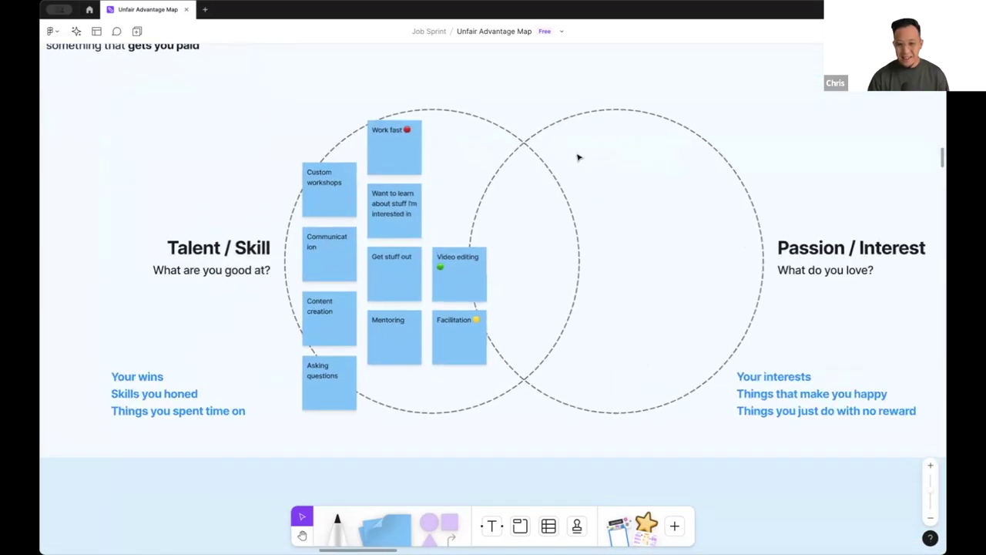
scroll(579, 157, down, 2)
scroll(579, 157, left, 1)
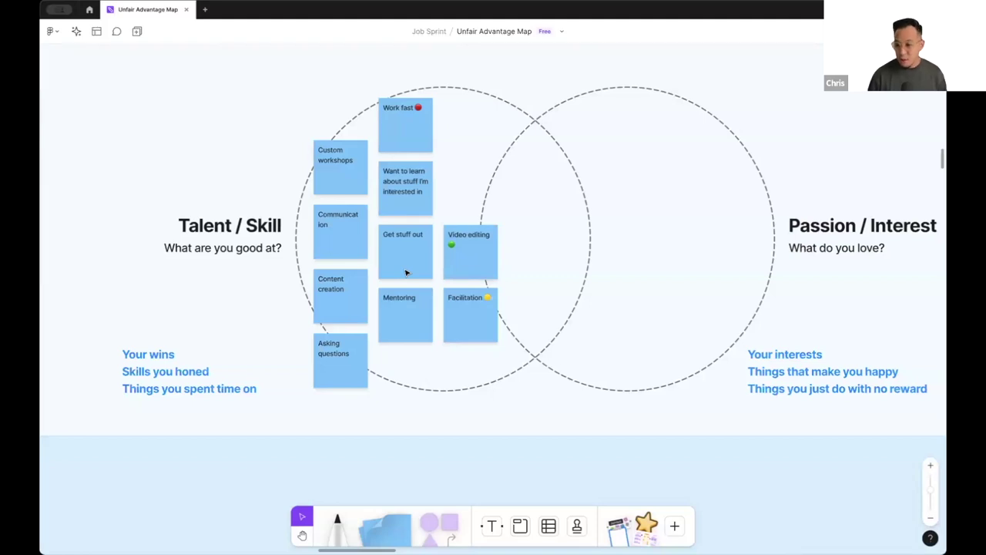
scroll(406, 272, down, 1)
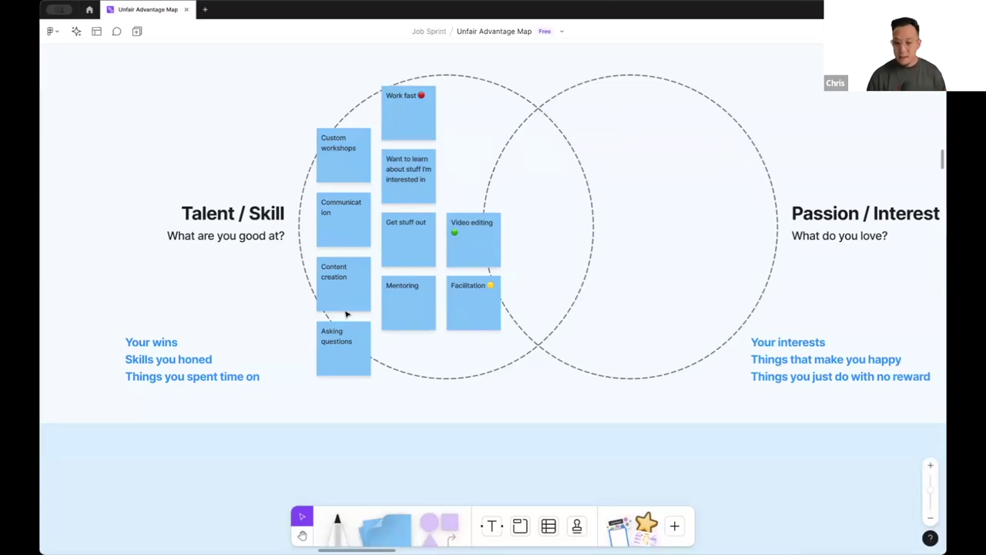
scroll(346, 313, right, 5)
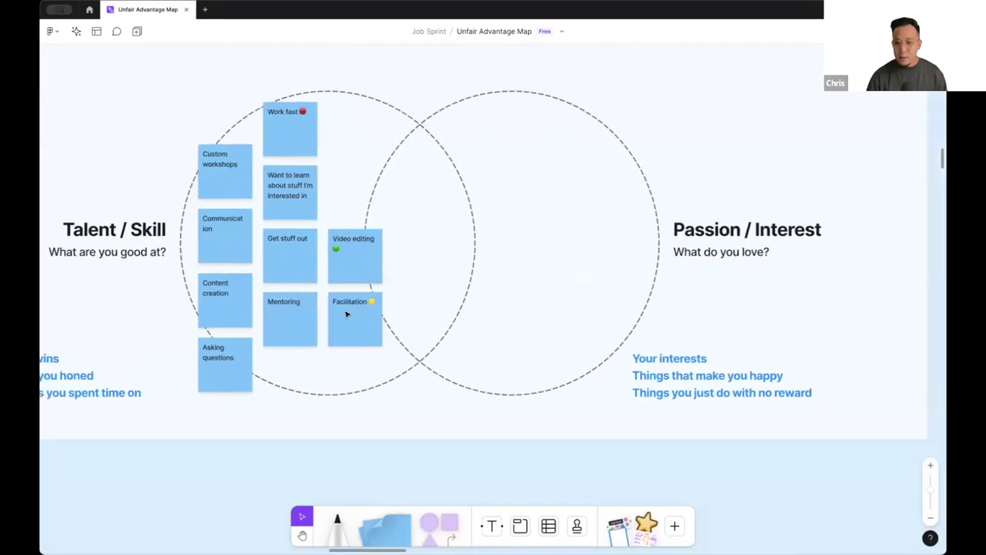
scroll(346, 314, right, 2)
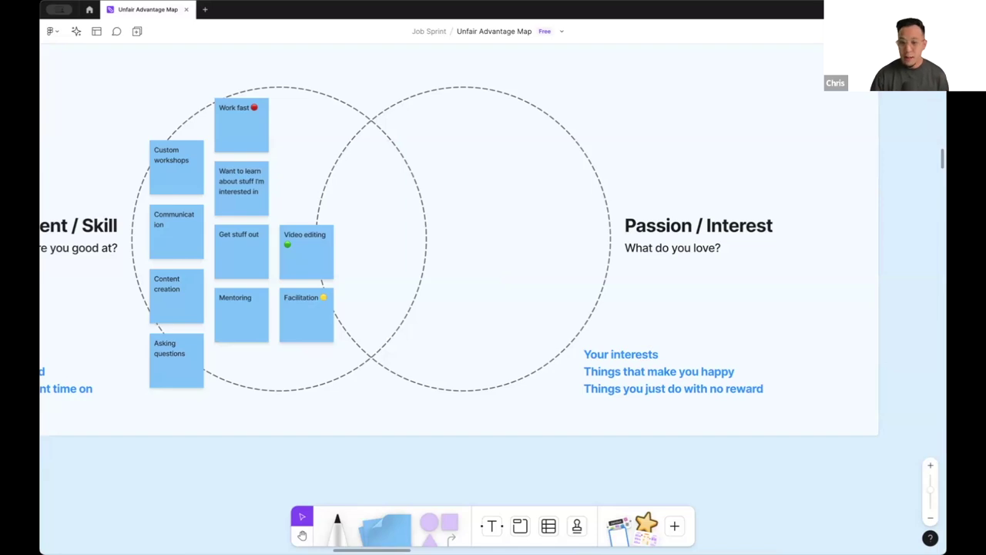
scroll(468, 253, down, 1)
scroll(468, 254, left, 1)
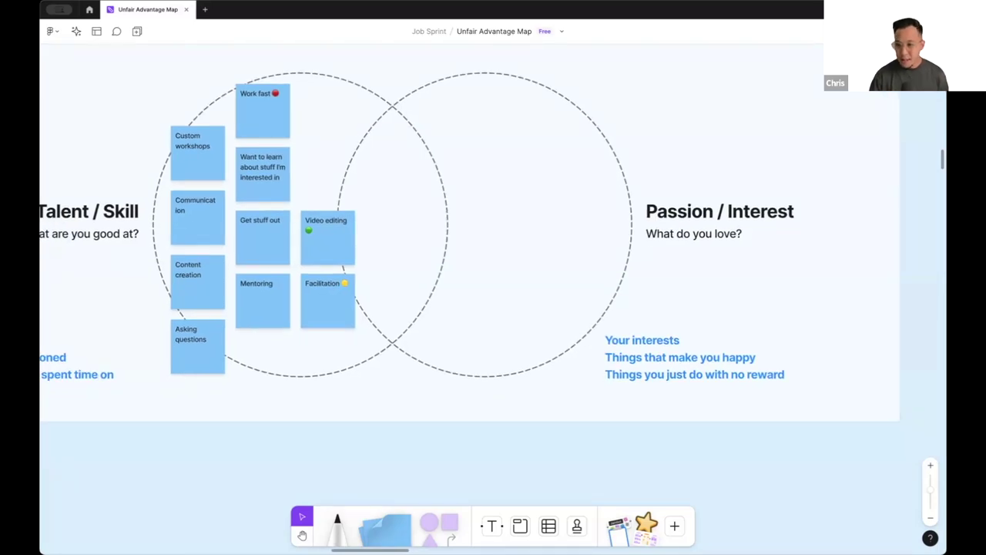
Start a fresh 2-minute countdown with Acoustic ambient music, then close the widgets panel.
click(917, 31)
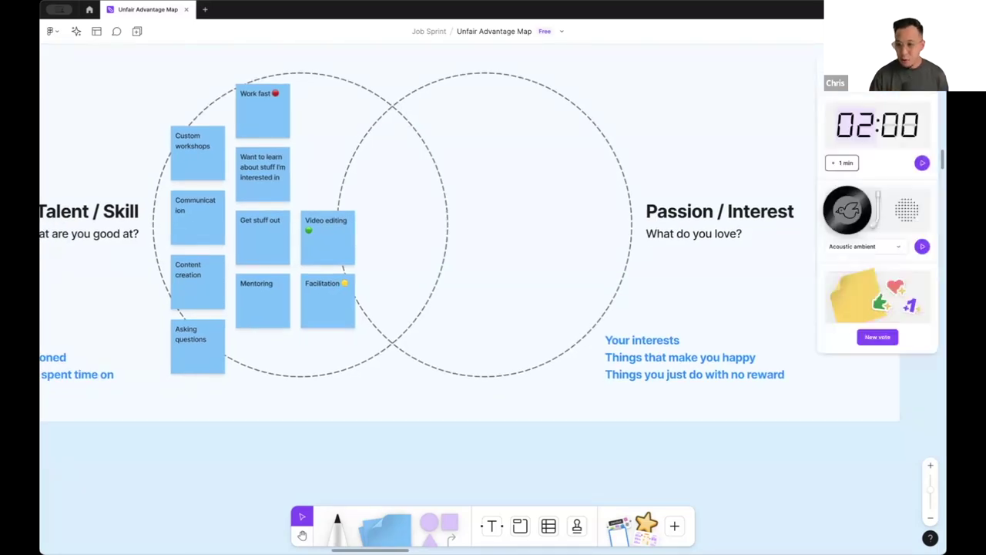
click(923, 163)
click(923, 246)
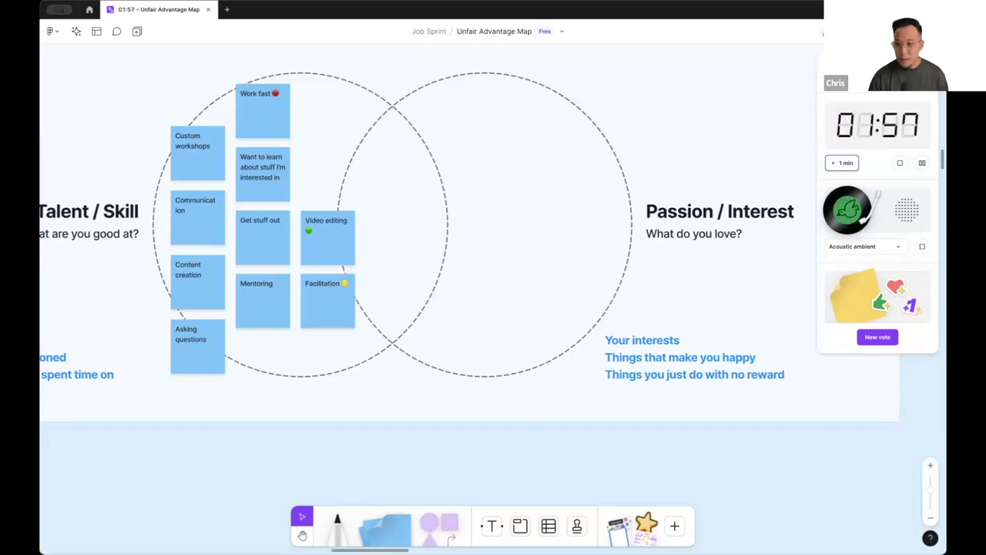
click(917, 31)
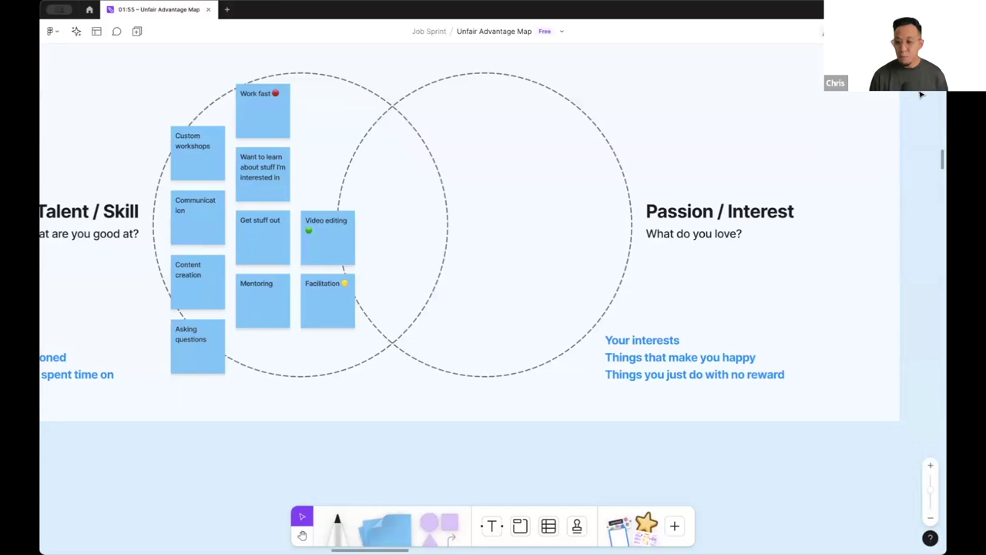
scroll(921, 94, up, 1)
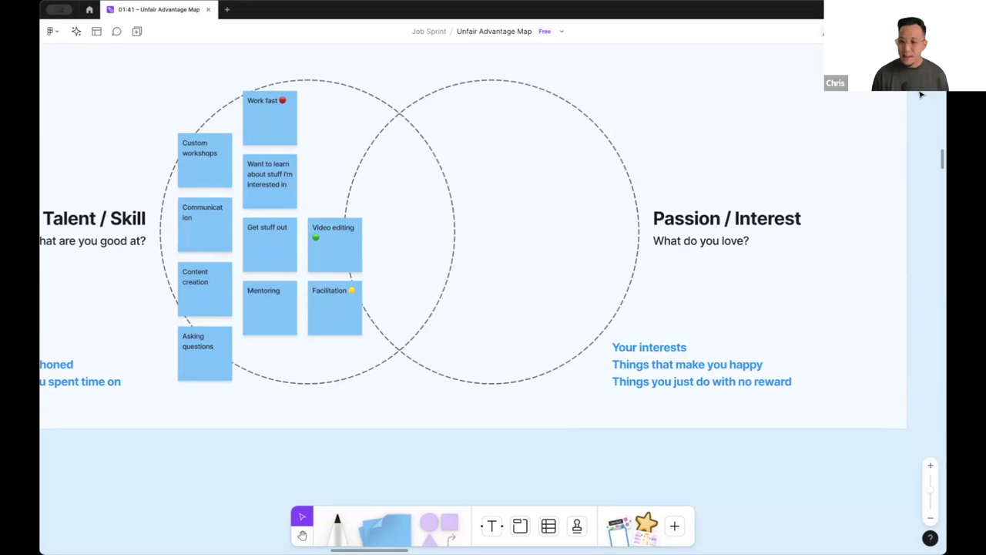
scroll(921, 95, up, 1)
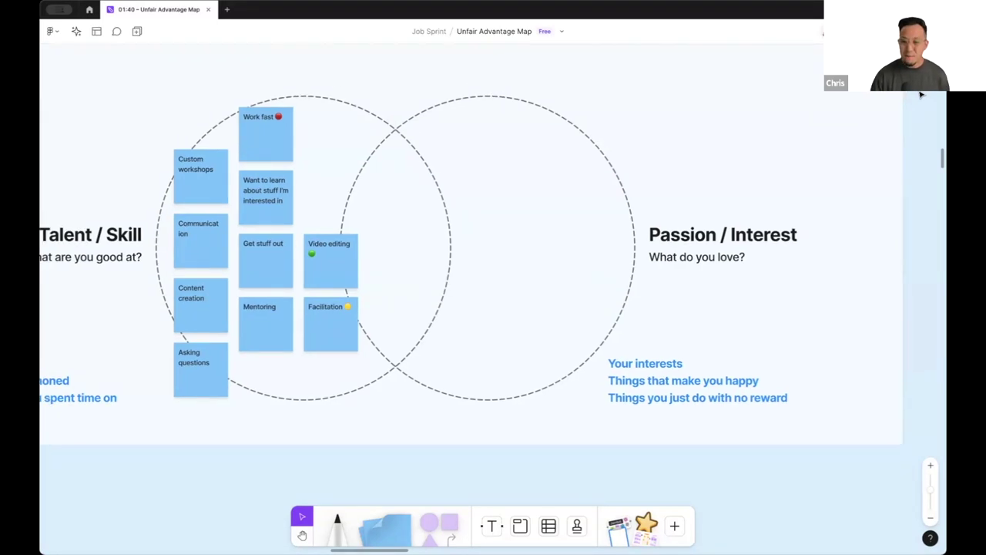
key(ctrl+backslash)
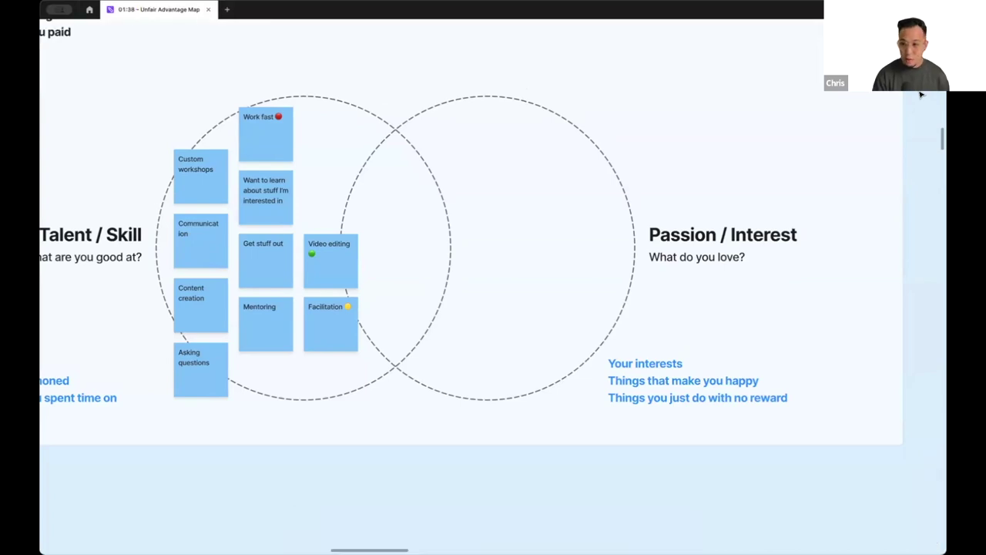
scroll(921, 94, left, 3)
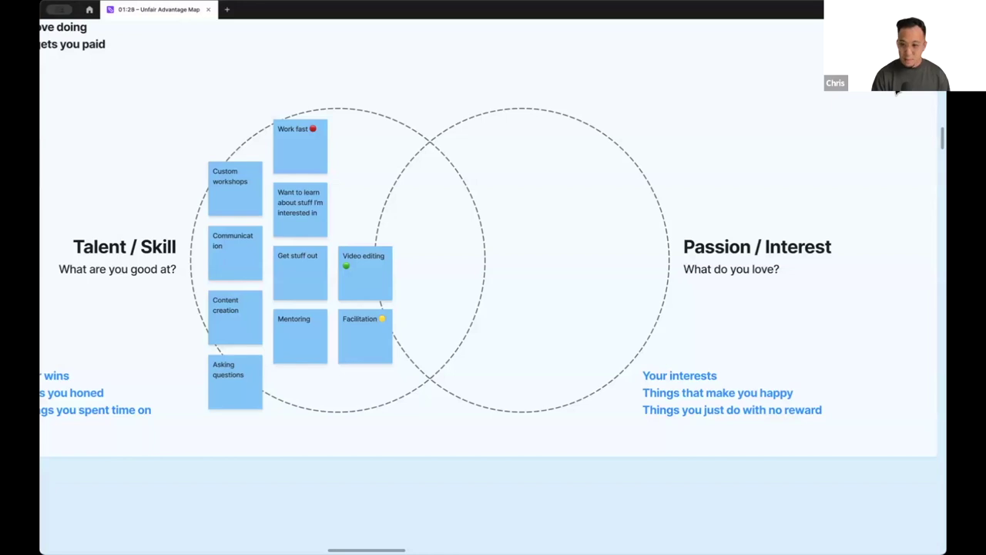
key(ctrl+backslash)
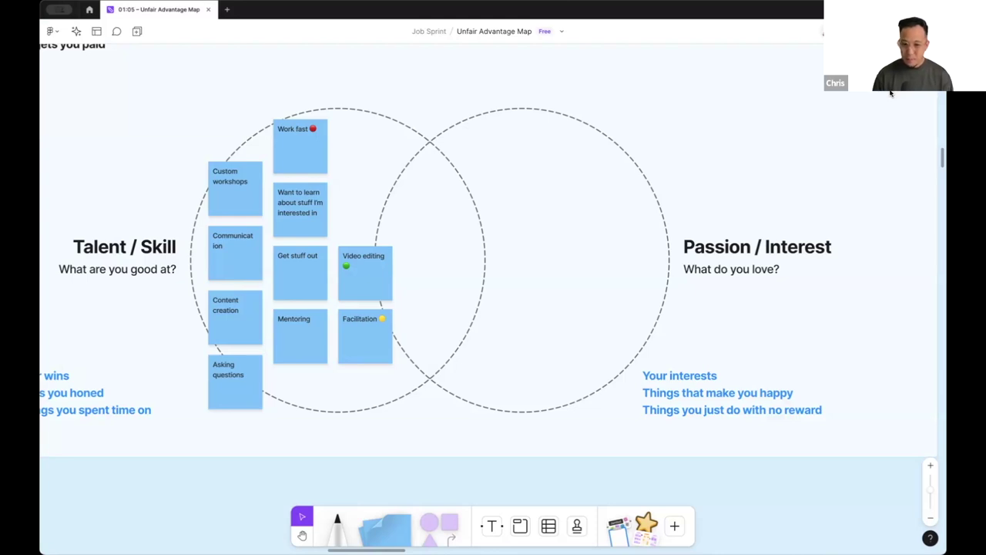
scroll(891, 93, down, 2)
scroll(891, 93, right, 3)
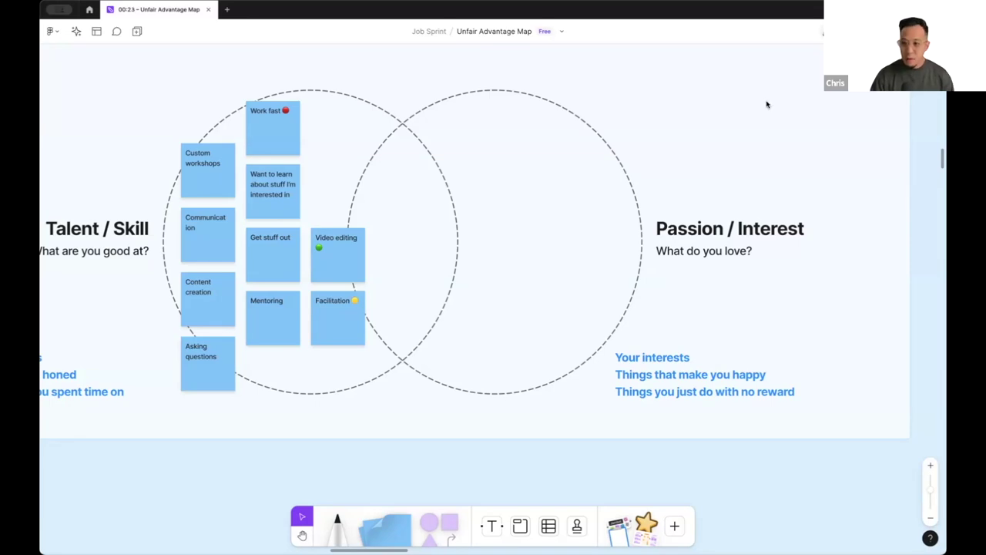
scroll(767, 104, left, 1)
scroll(766, 104, up, 1)
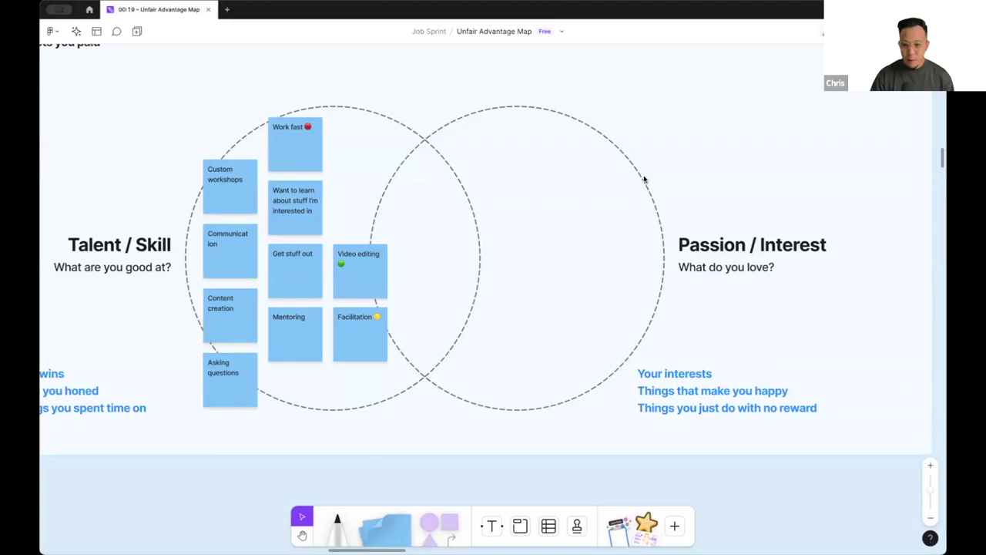
scroll(741, 247, down, 1)
scroll(741, 247, left, 1)
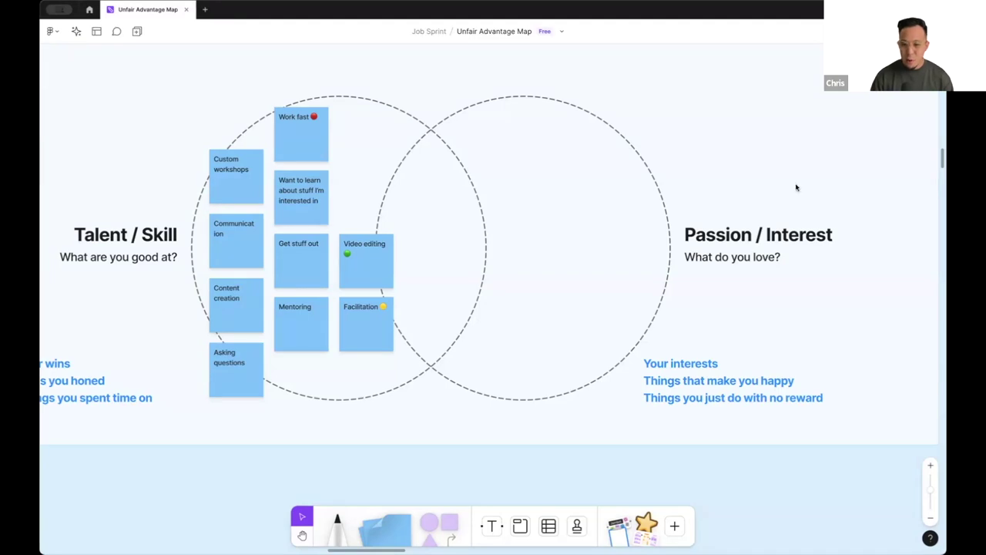
Pan across the board to the worked example's sticky-note Venn diagram.
scroll(654, 273, right, 15)
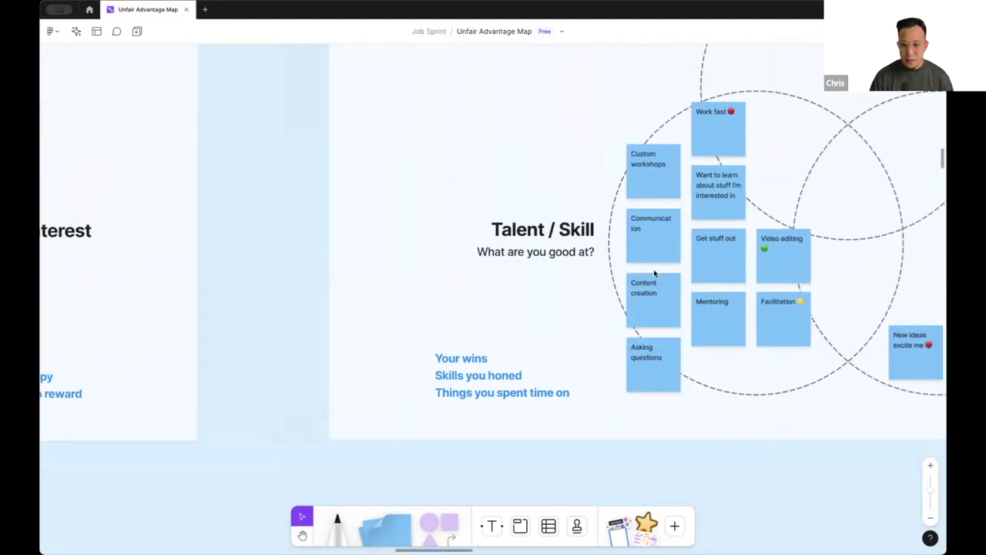
scroll(654, 274, up, 2)
scroll(655, 273, right, 5)
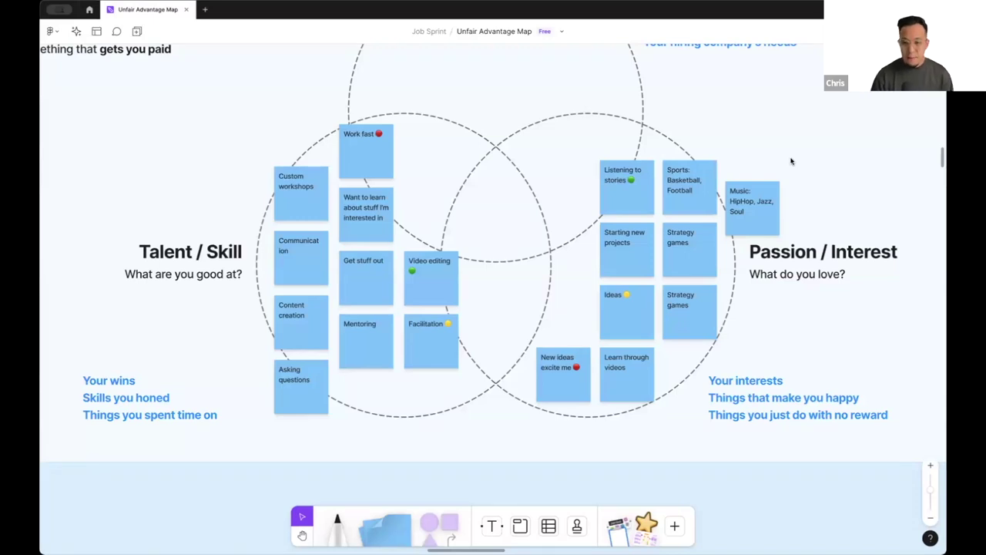
scroll(790, 161, up, 1)
scroll(790, 161, right, 10)
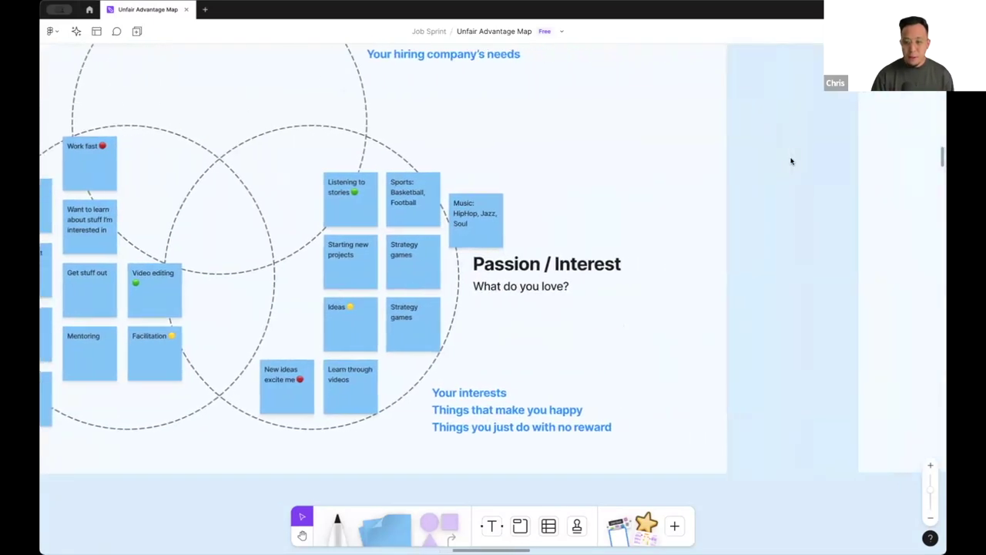
scroll(791, 161, right, 5)
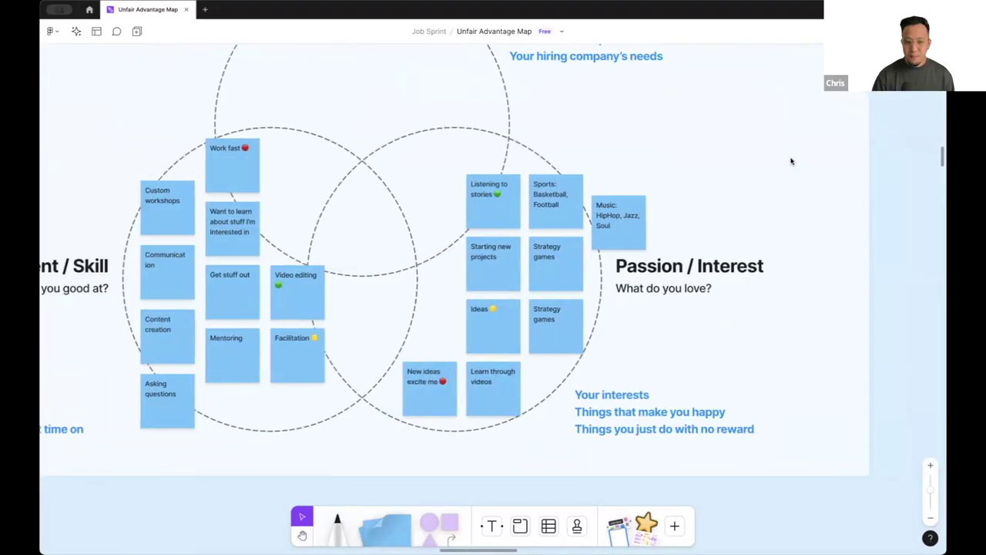
scroll(790, 161, down, 5)
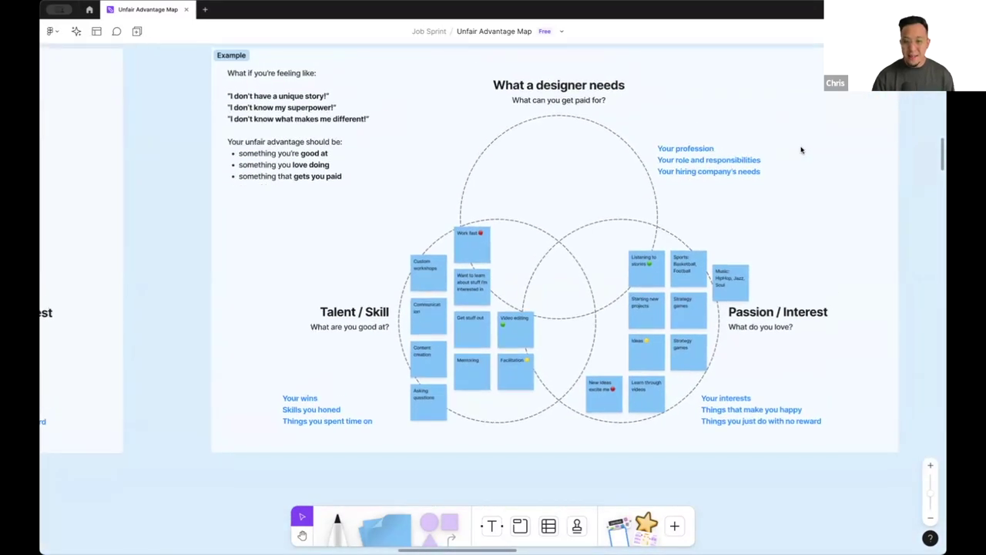
scroll(801, 151, up, 5)
scroll(801, 151, down, 2)
scroll(802, 150, up, 2)
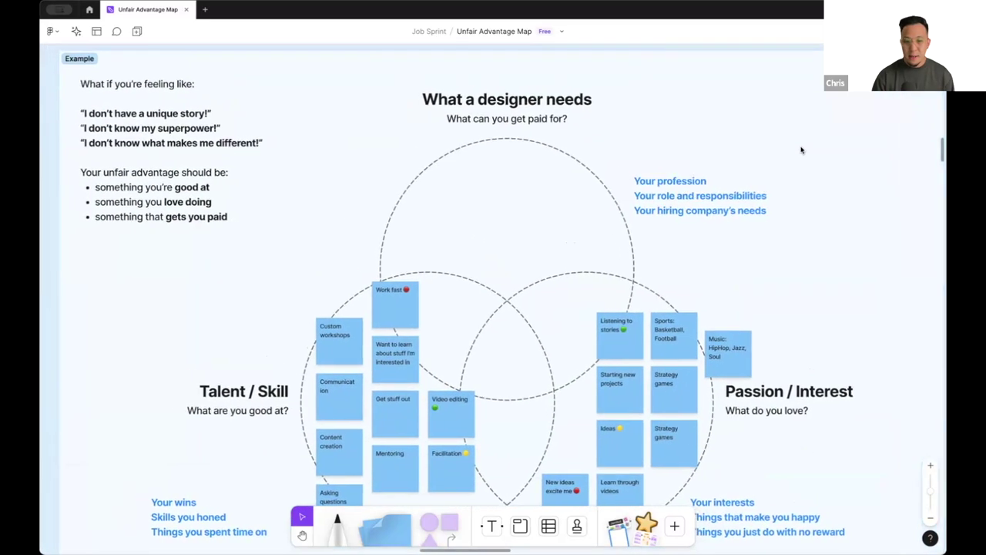
scroll(582, 202, down, 1)
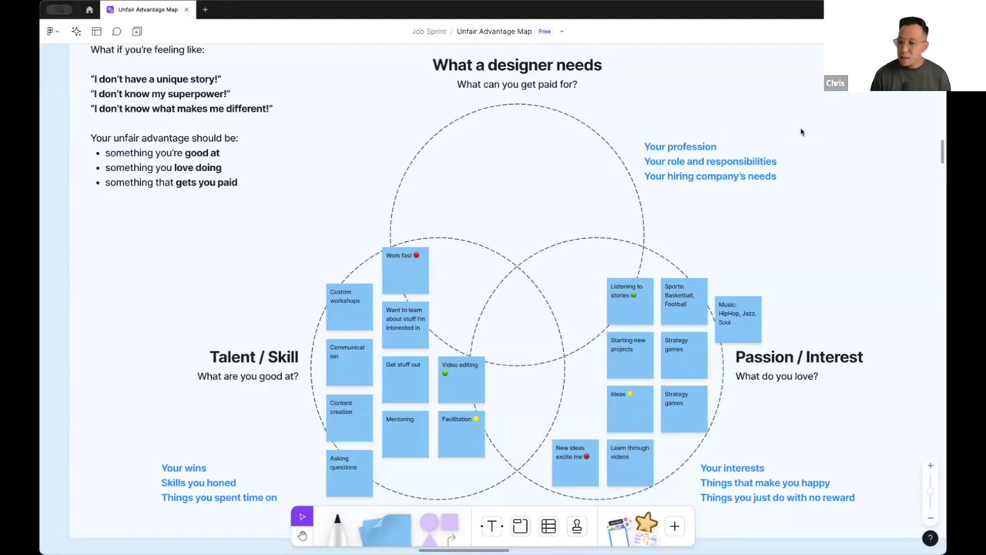
Start a 2:00 countdown timer from the top toolbar.
click(886, 31)
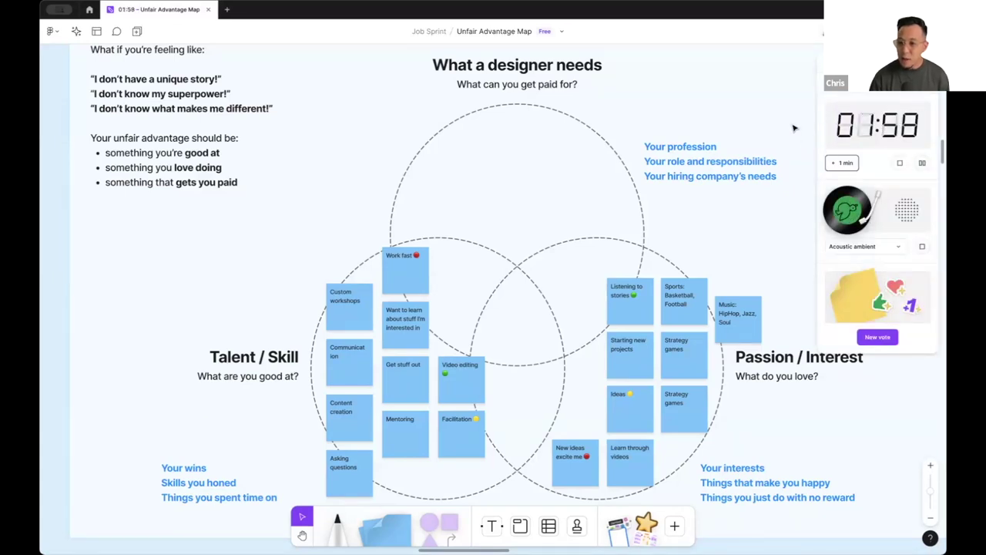
scroll(794, 126, up, 2)
scroll(795, 126, right, 1)
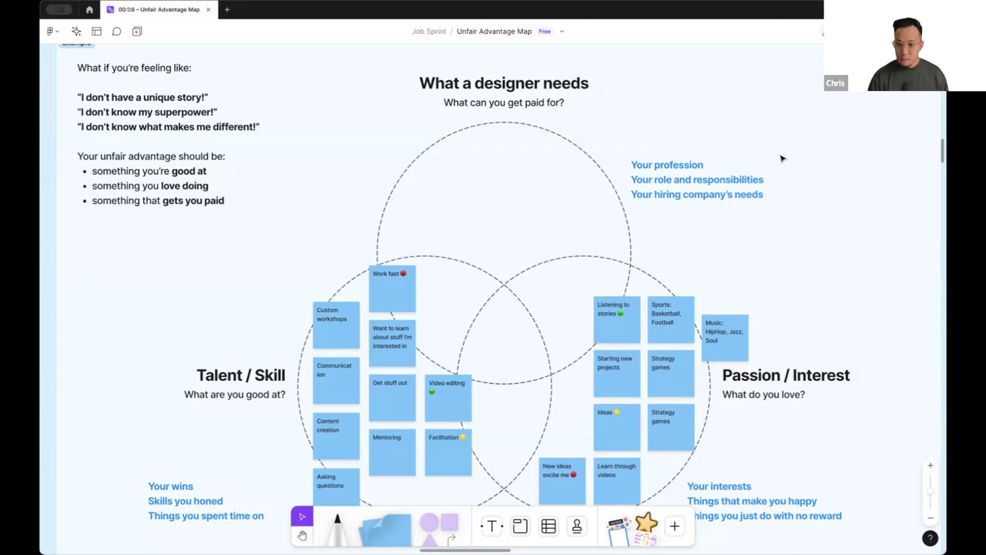
scroll(781, 158, right, 3)
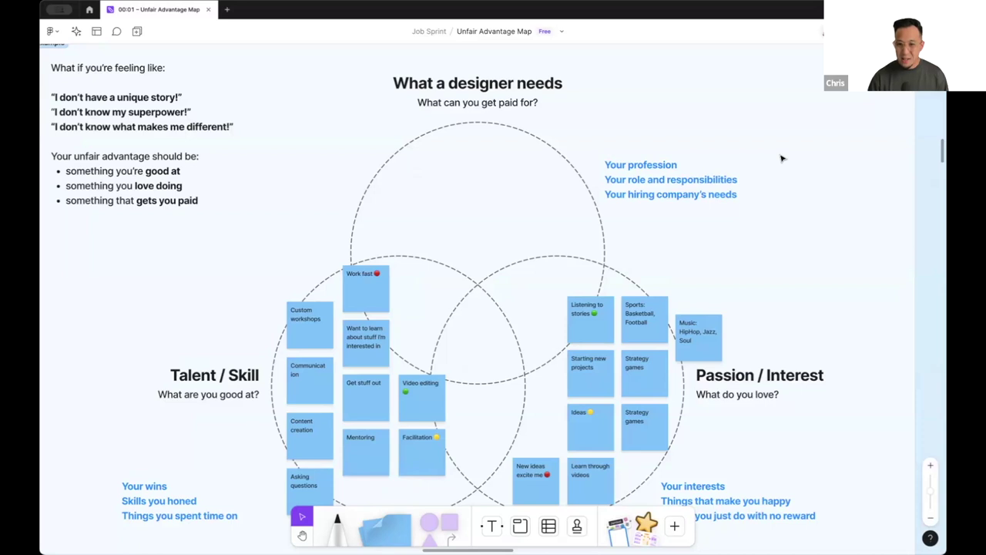
Pan to the worked Unfair Advantage Venn with blue stickies like Ship MVPs and Mentoring.
scroll(781, 158, right, 10)
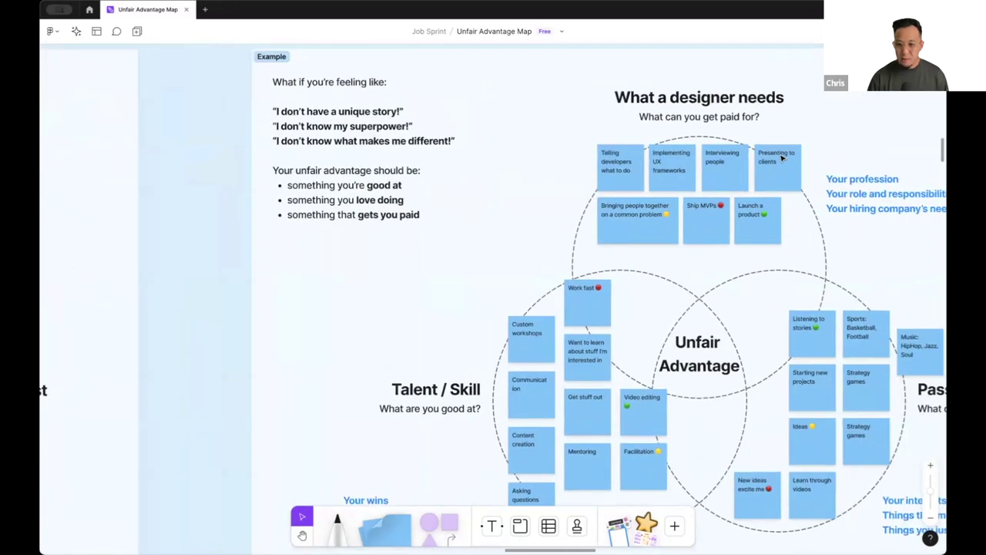
scroll(780, 158, right, 4)
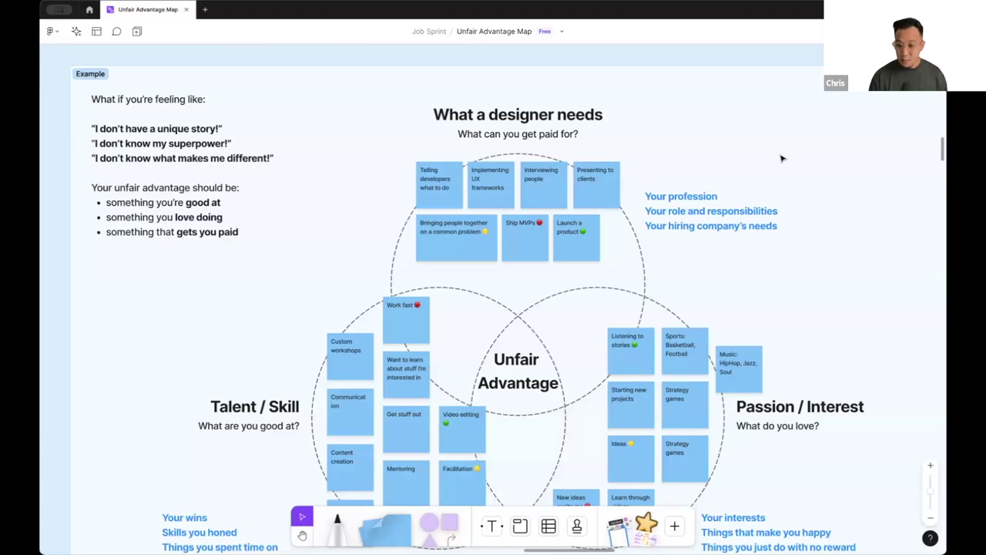
scroll(781, 159, right, 10)
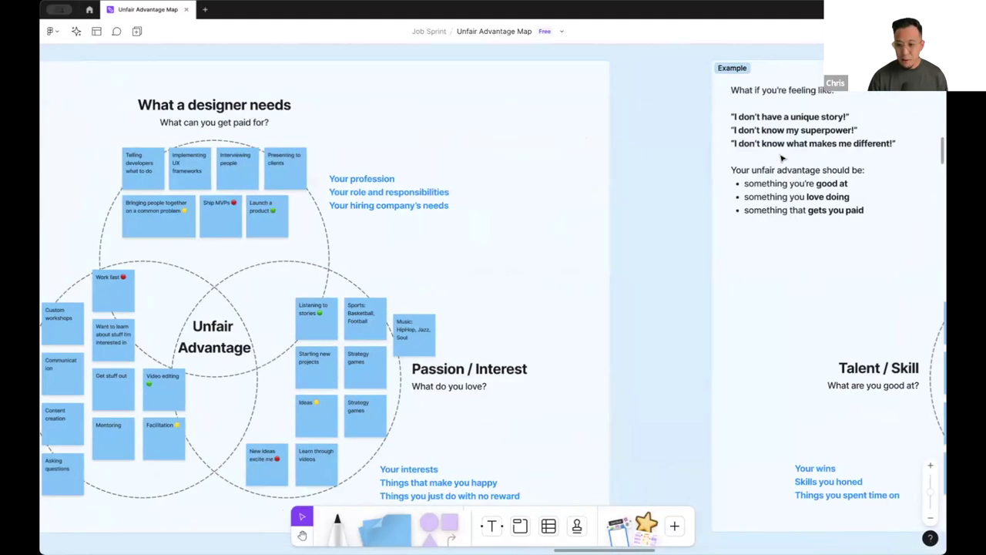
scroll(781, 159, left, 3)
scroll(782, 158, right, 10)
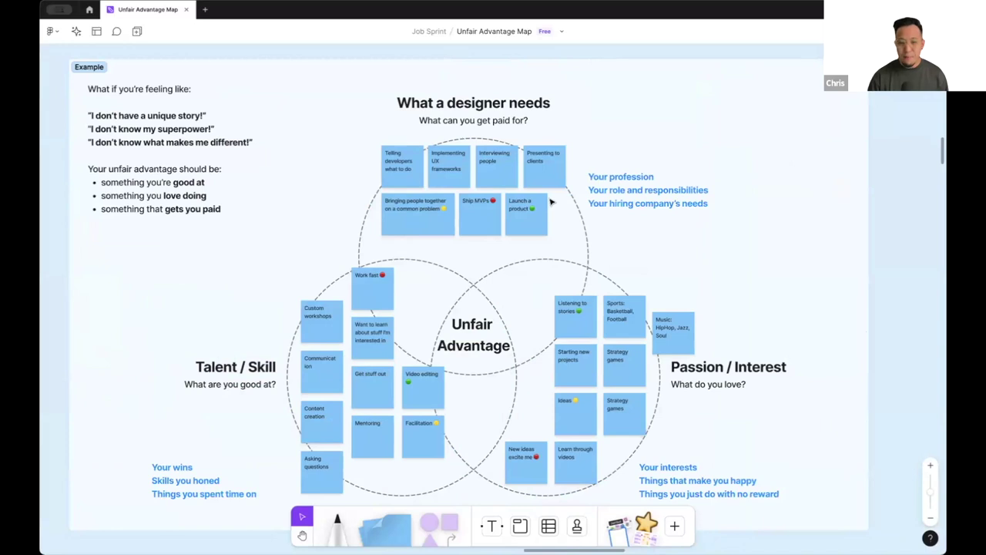
scroll(551, 202, up, 2)
scroll(551, 202, down, 3)
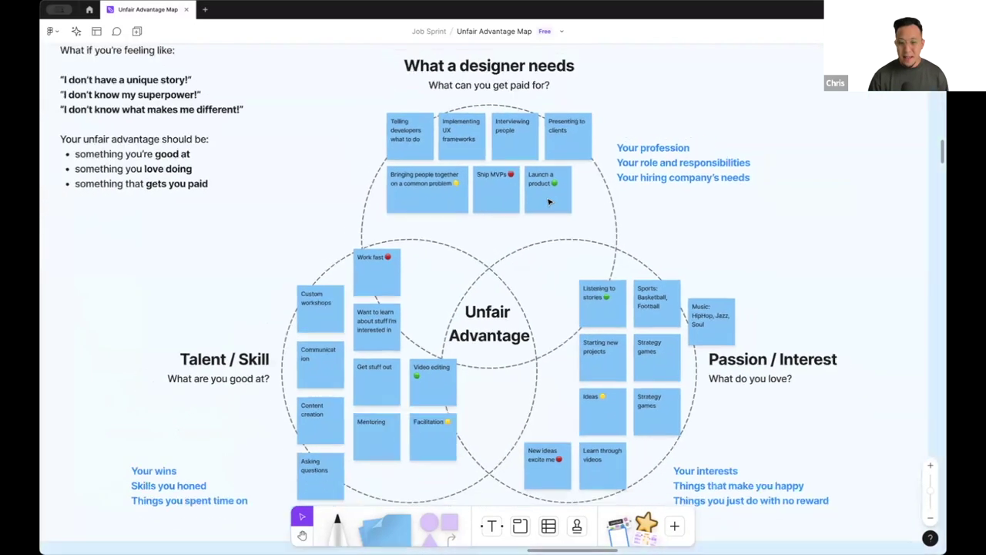
scroll(549, 202, down, 1)
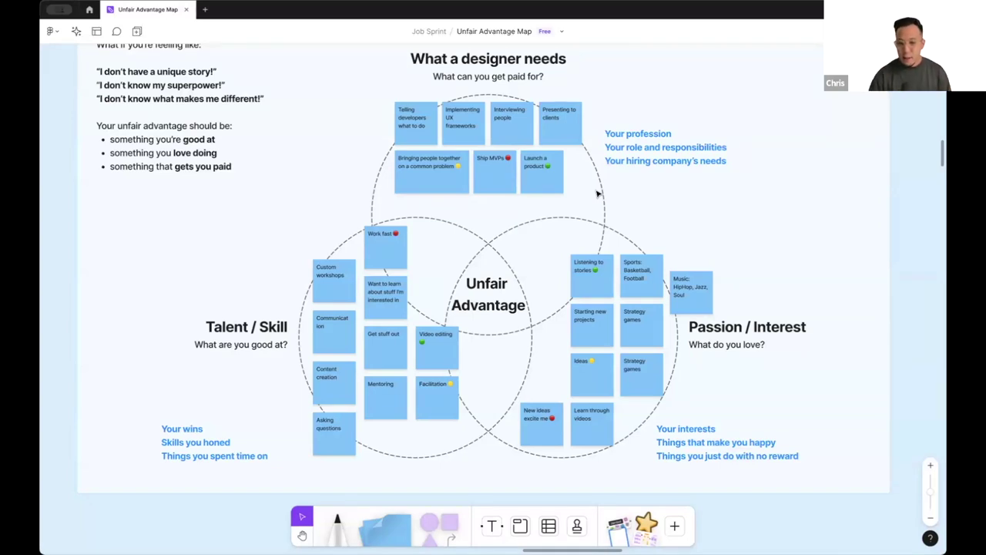
Drag the Work fast, New ideas excite me and Ship MVPs stickies together into the Venn centre.
scroll(414, 268, up, 1)
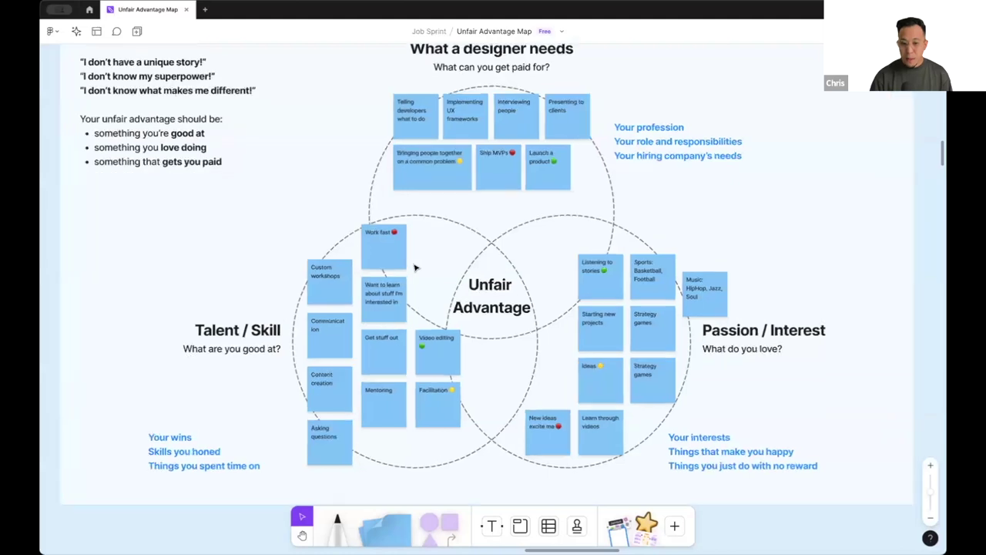
scroll(414, 268, up, 3)
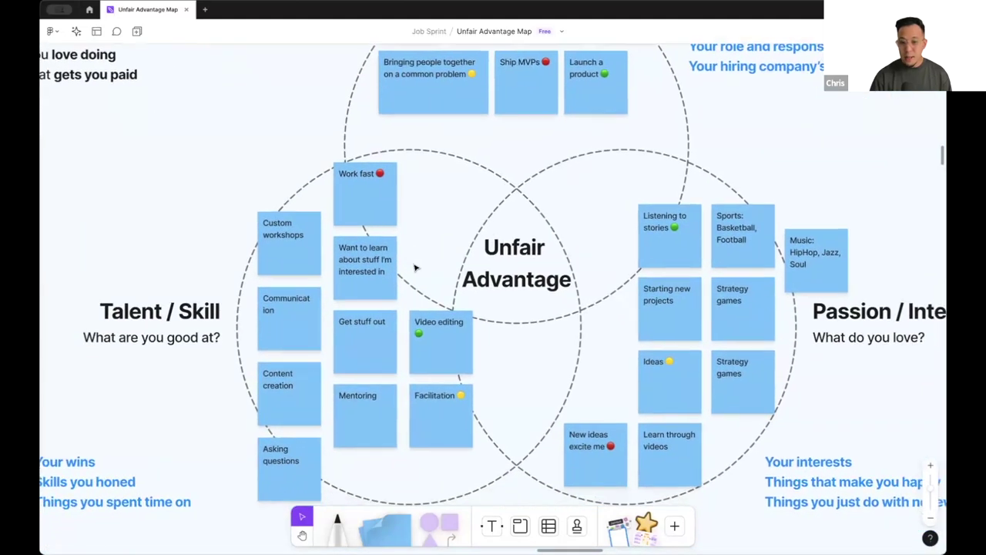
click(366, 209)
drag(354, 199, 443, 210)
scroll(770, 378, right, 2)
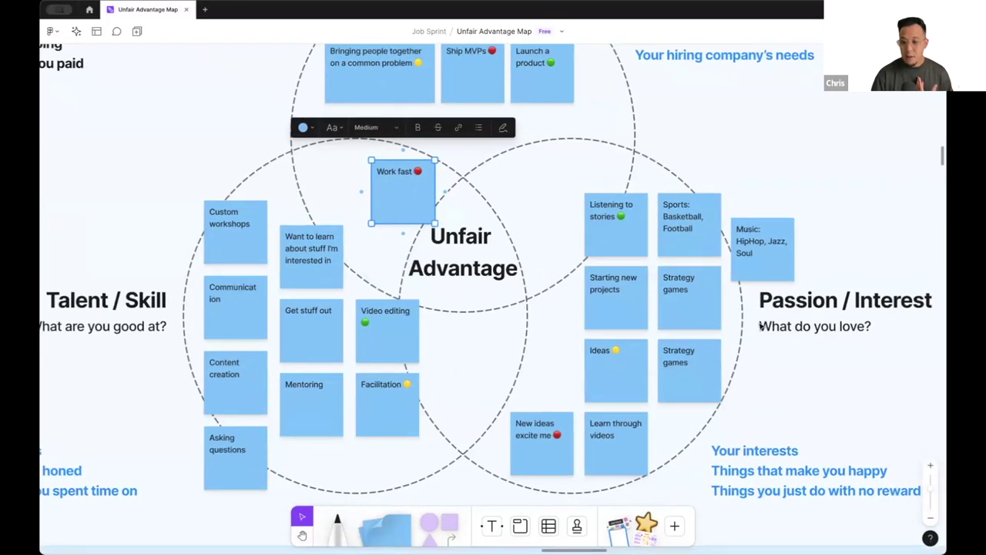
drag(535, 447, 465, 195)
scroll(466, 195, up, 2)
scroll(465, 194, left, 2)
scroll(466, 195, up, 2)
scroll(465, 195, left, 1)
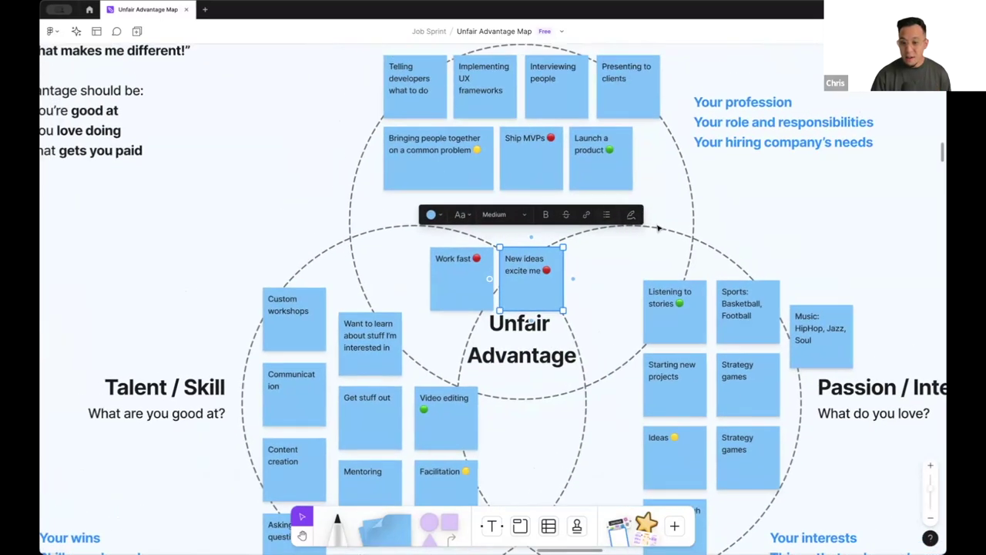
click(706, 217)
drag(544, 166, 612, 286)
Edit the pitch title so it reads 'I help startup ship MVPs to market FASTer'.
ctrl+scroll(612, 286, down, 3)
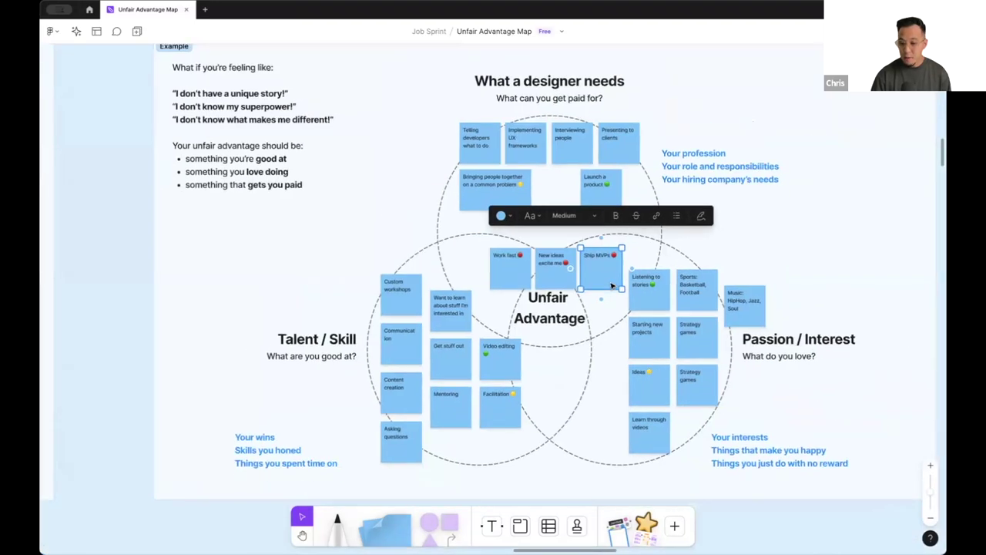
scroll(612, 286, down, 5)
scroll(611, 285, right, 5)
scroll(612, 285, right, 10)
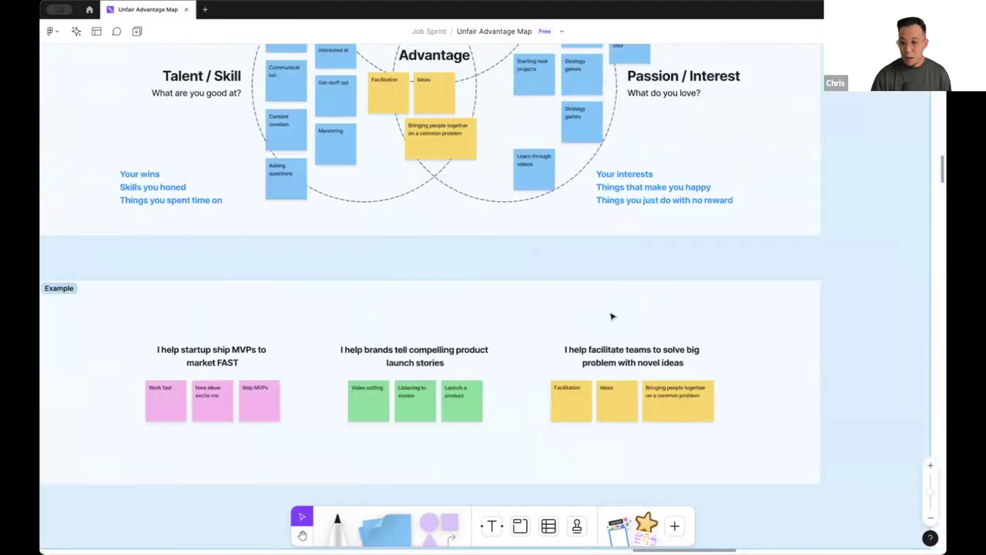
scroll(618, 356, left, 4)
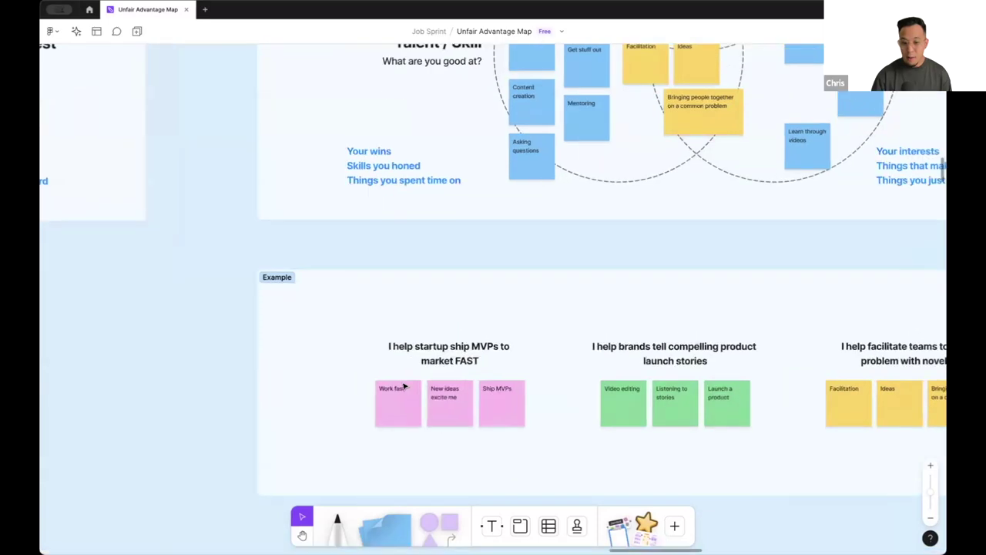
scroll(404, 386, down, 2)
ctrl+scroll(403, 387, up, 5)
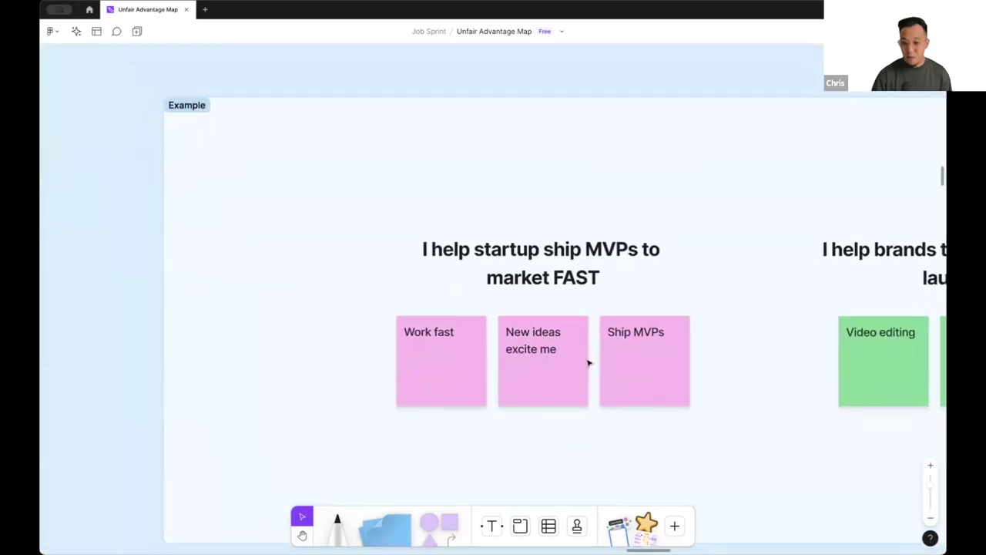
scroll(578, 346, down, 2)
scroll(578, 347, left, 1)
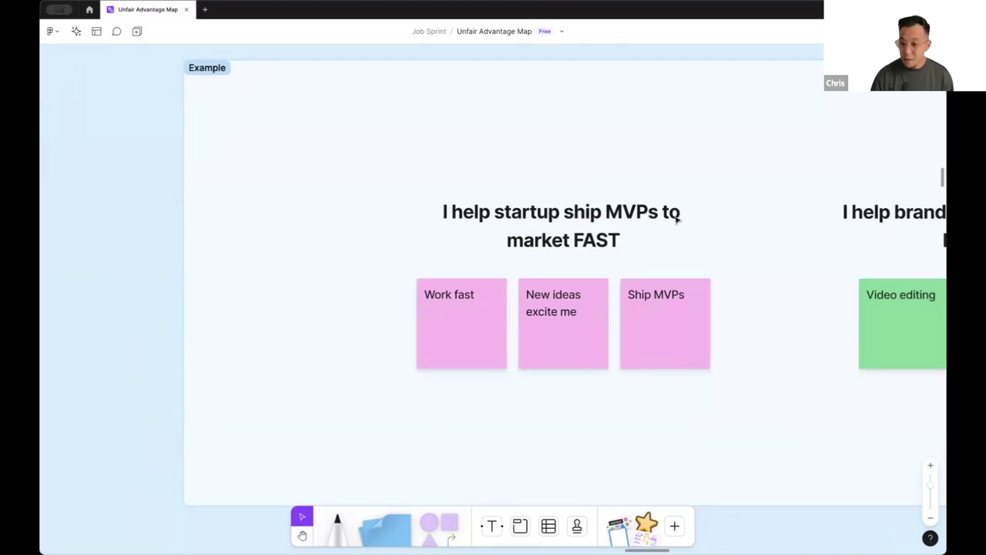
click(606, 244)
double_click(616, 241)
click(620, 241)
text(er)
key(Escape)
click(173, 228)
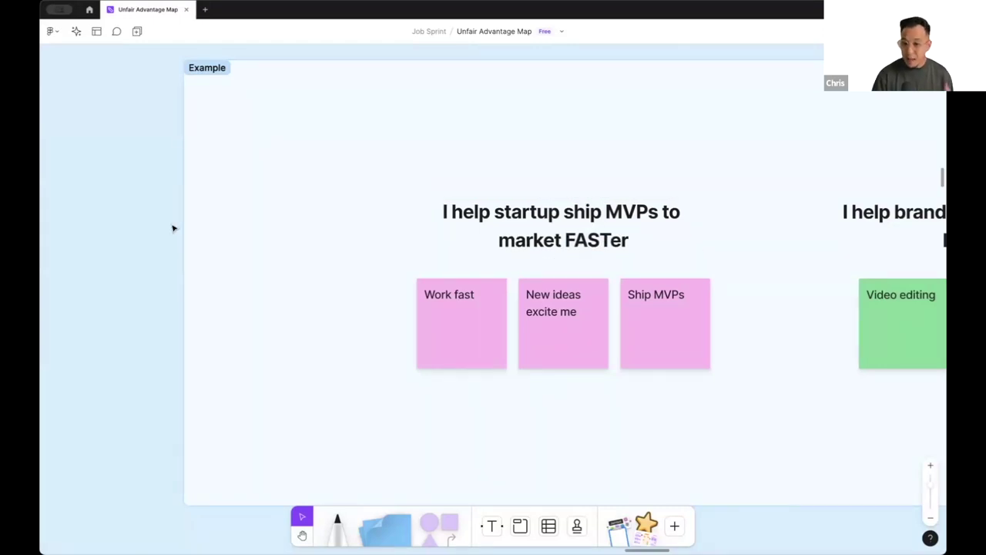
scroll(173, 228, down, 3)
scroll(173, 228, up, 6)
scroll(173, 228, up, 3)
scroll(495, 233, right, 2)
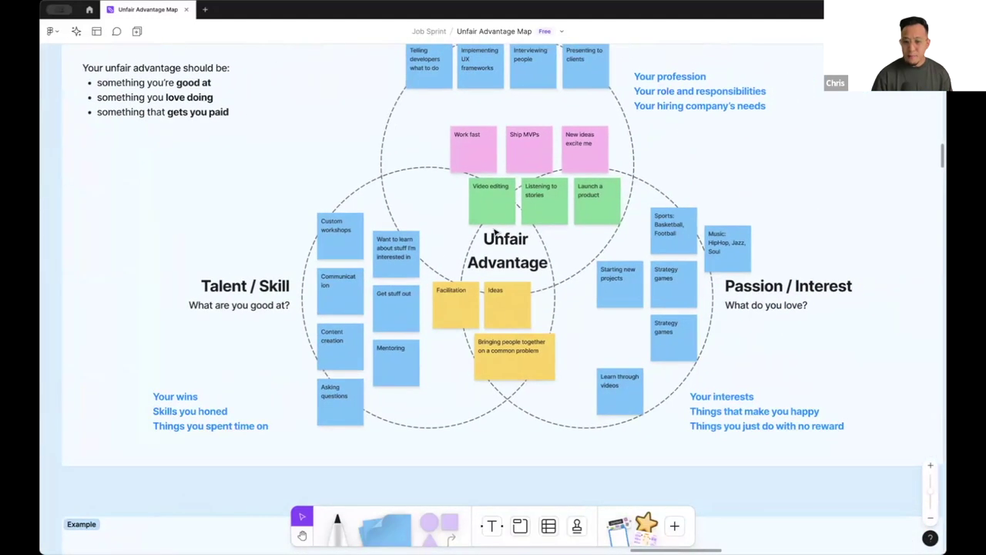
scroll(494, 232, up, 1)
scroll(495, 233, up, 3)
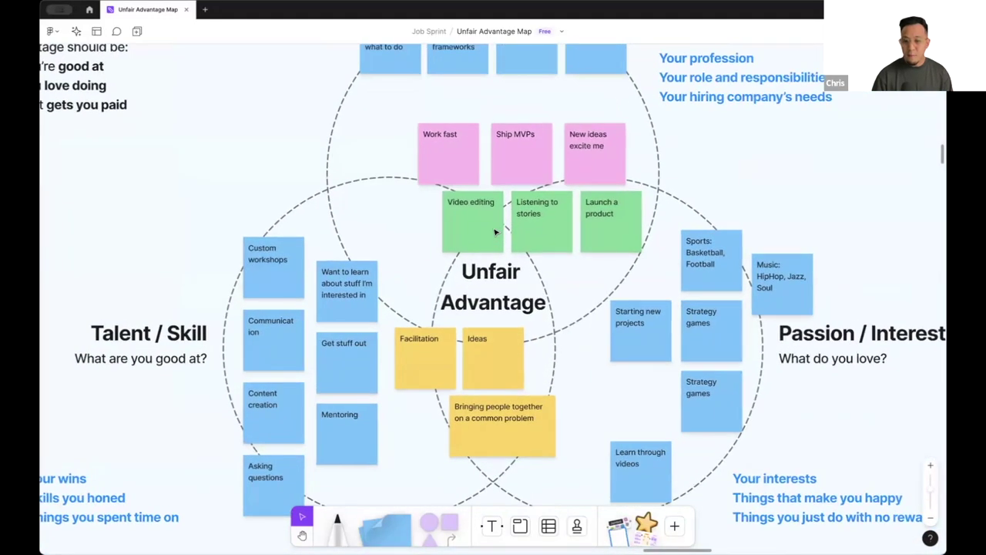
scroll(495, 232, up, 2)
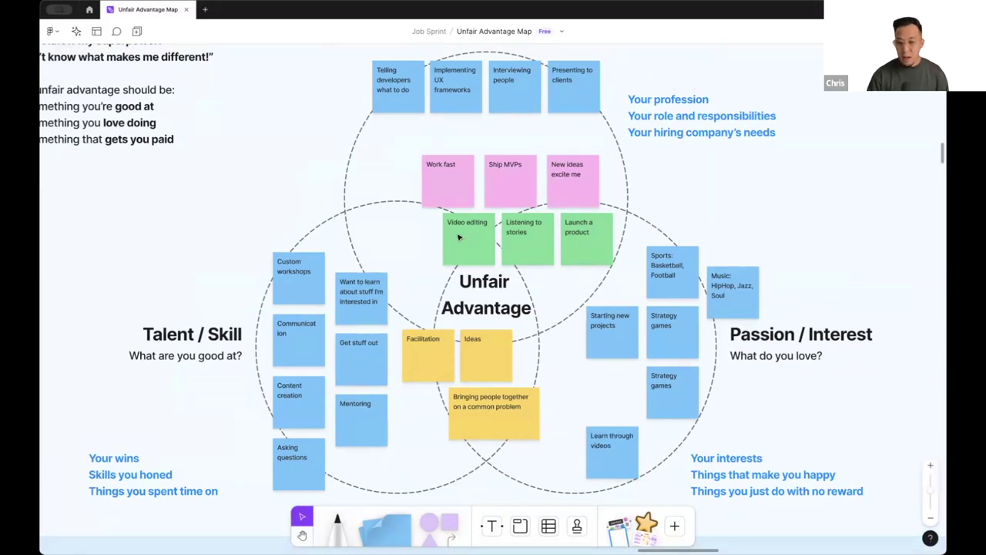
drag(459, 237, 414, 261)
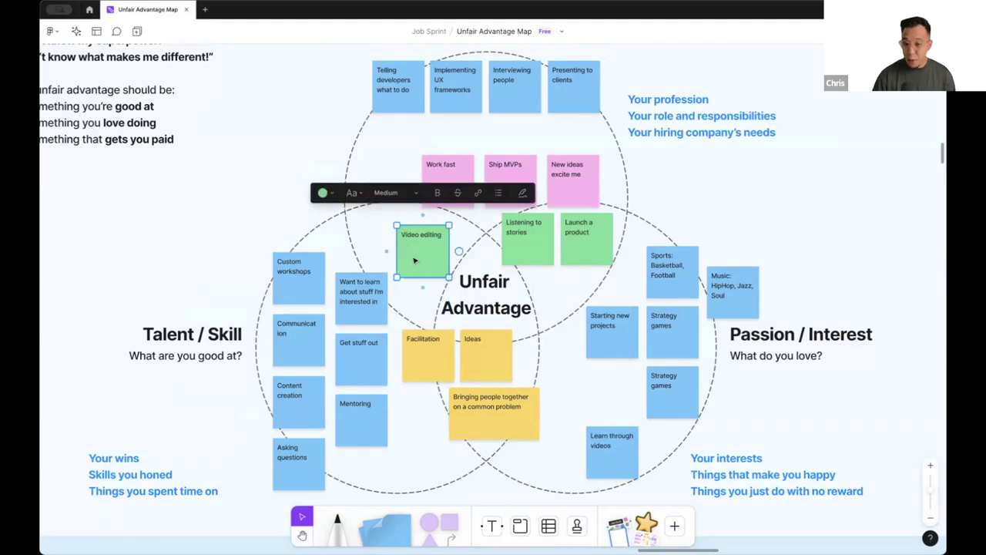
click(525, 256)
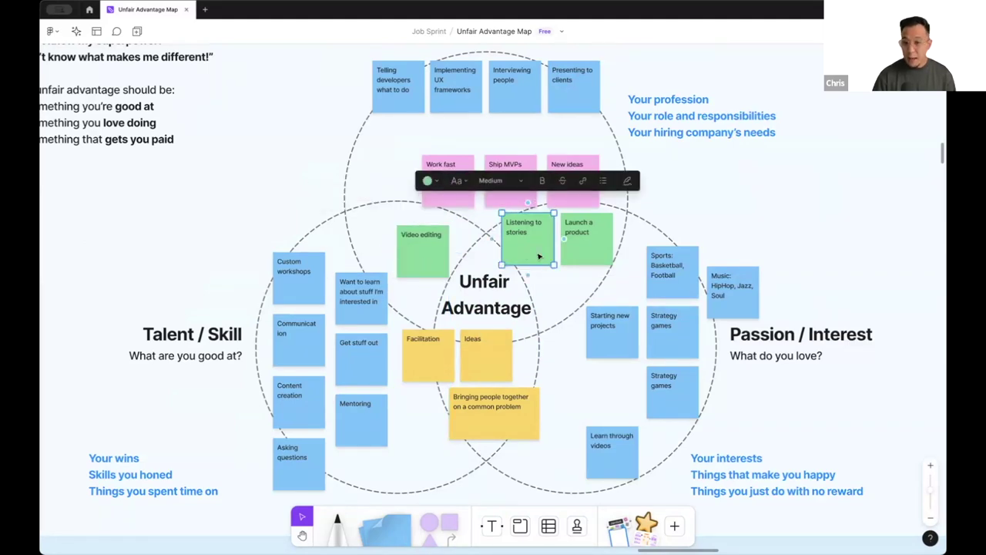
drag(530, 246, 557, 309)
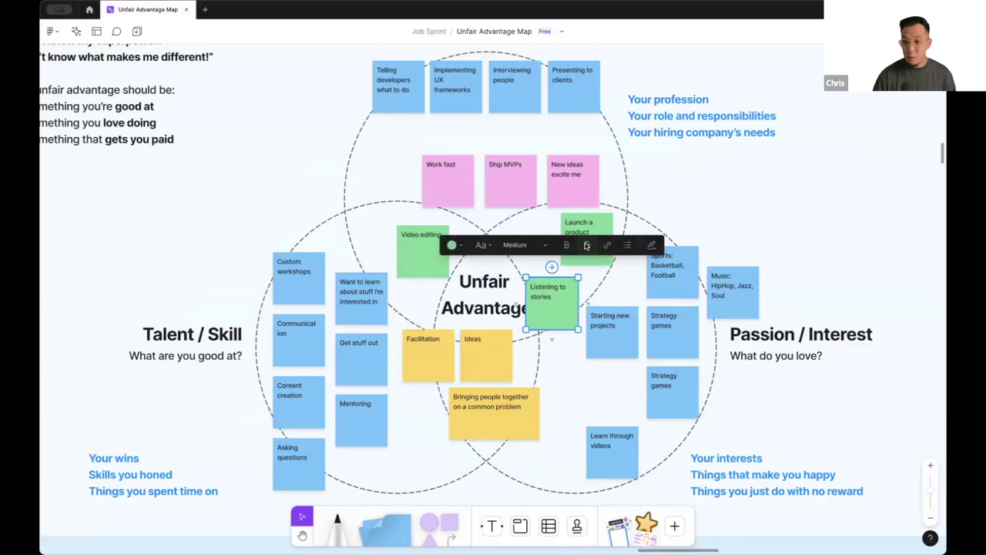
drag(589, 262, 518, 261)
scroll(518, 260, down, 10)
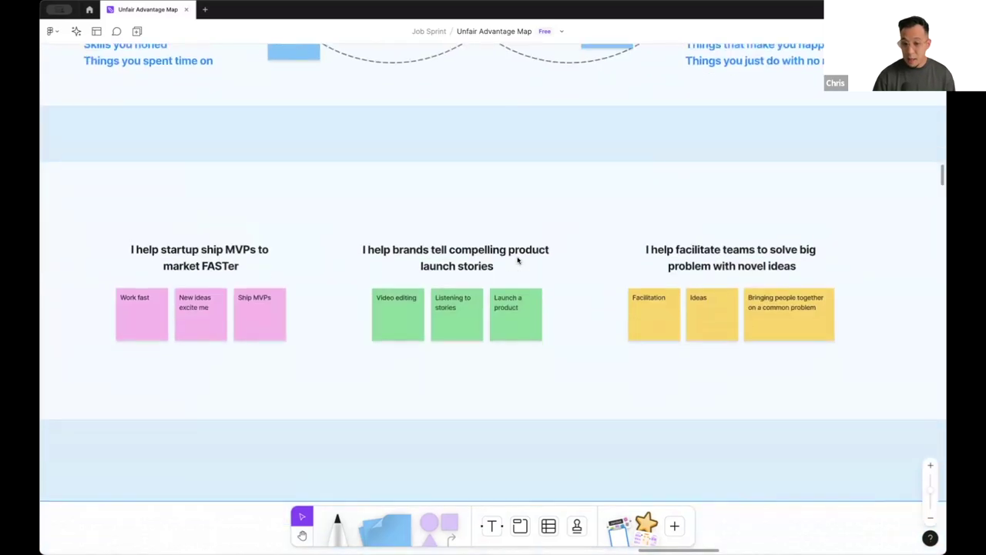
scroll(456, 257, up, 5)
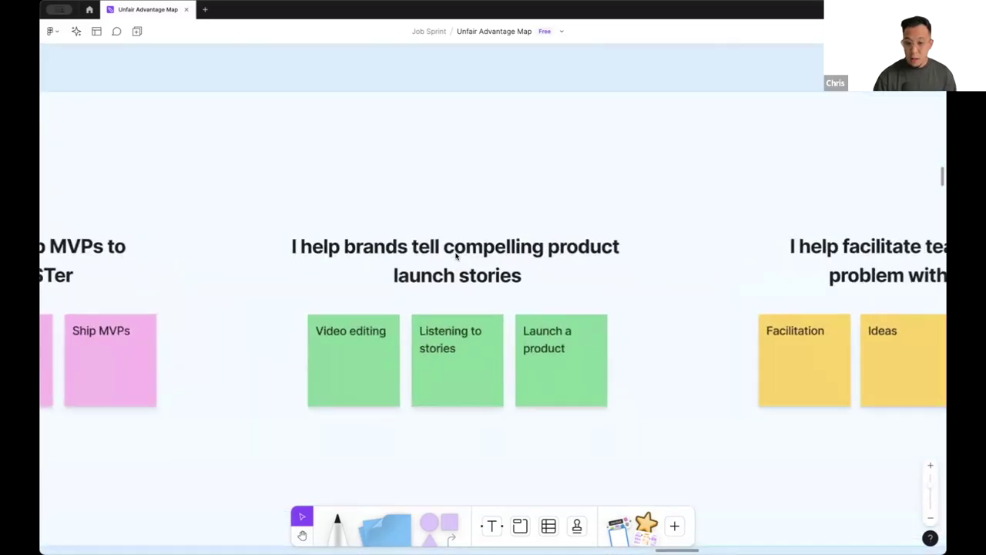
scroll(456, 256, right, 2)
scroll(457, 257, down, 1)
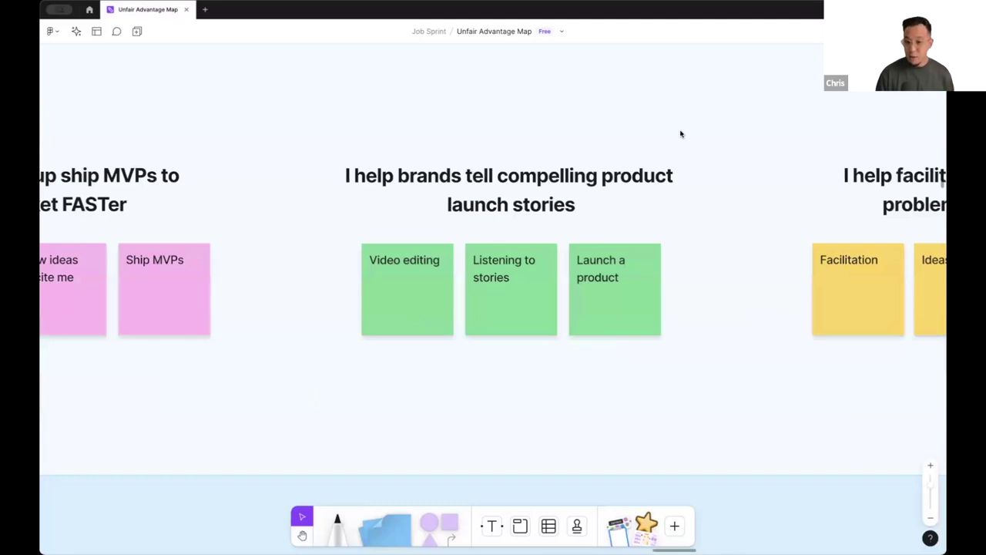
Nudge the Facilitation sticky and move Ideas under the Listening to stories note.
scroll(680, 135, up, 2)
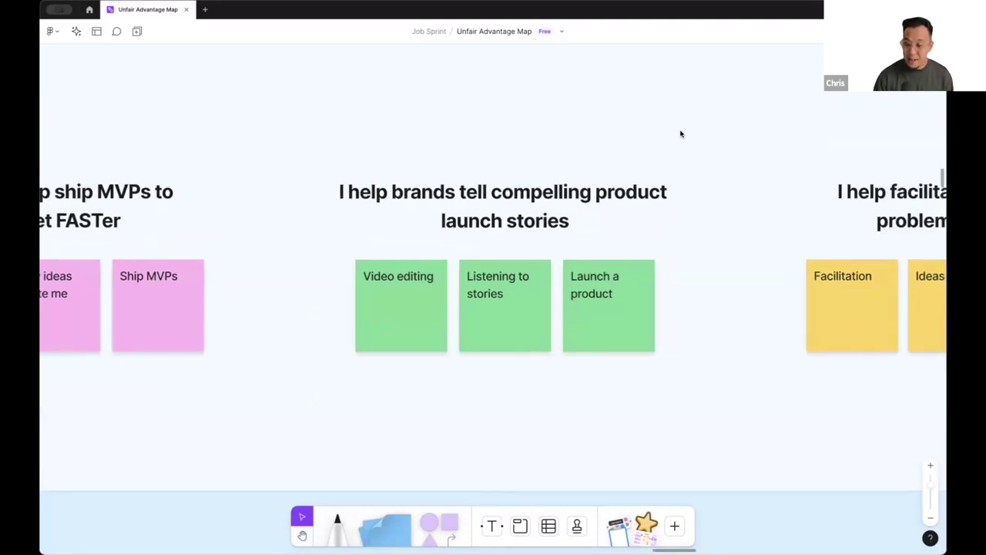
scroll(680, 134, down, 3)
scroll(680, 134, up, 10)
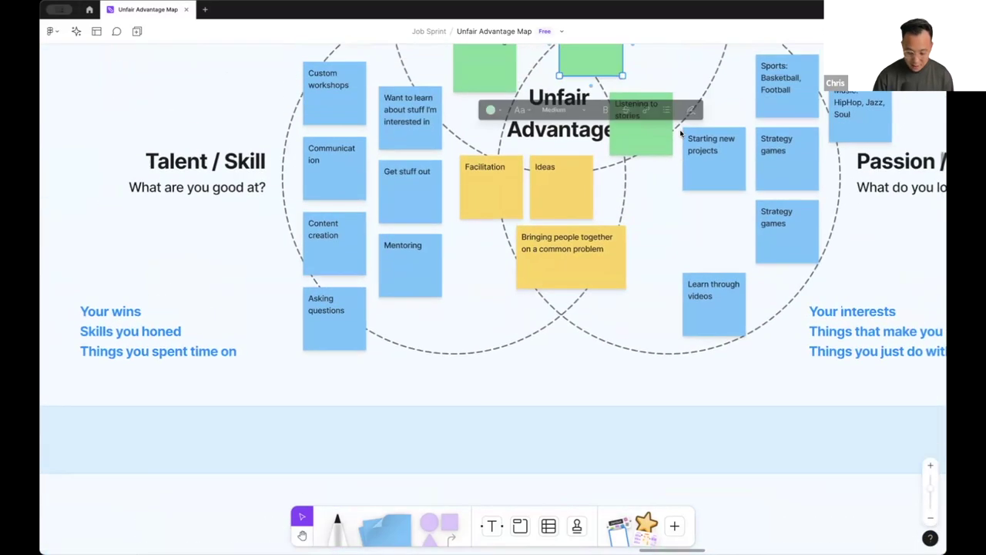
scroll(681, 134, up, 6)
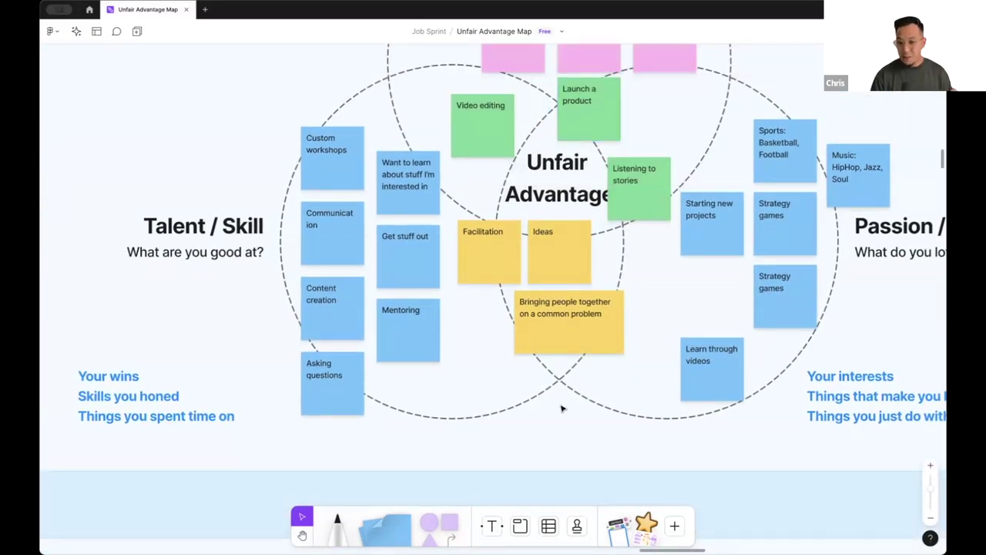
scroll(561, 409, up, 2)
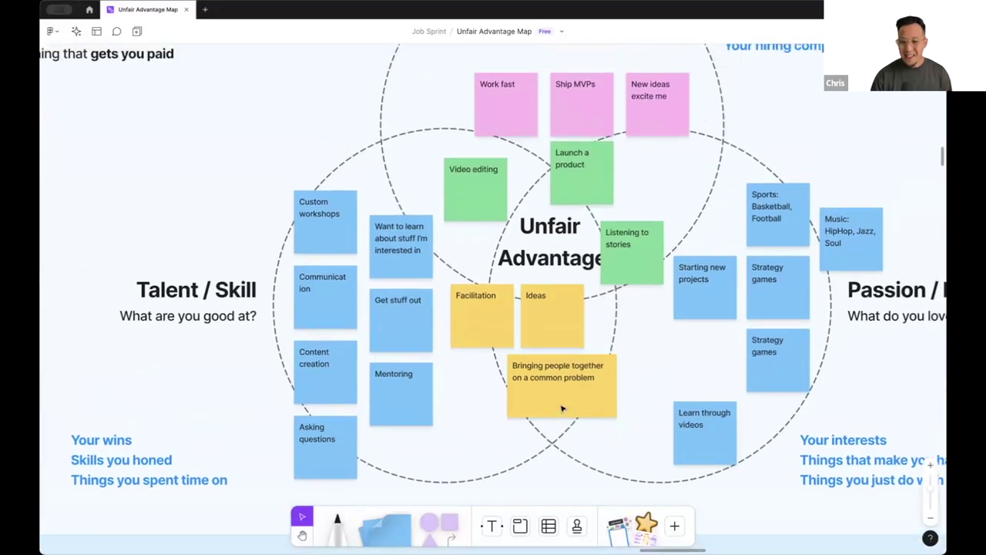
scroll(561, 408, up, 5)
scroll(542, 411, down, 3)
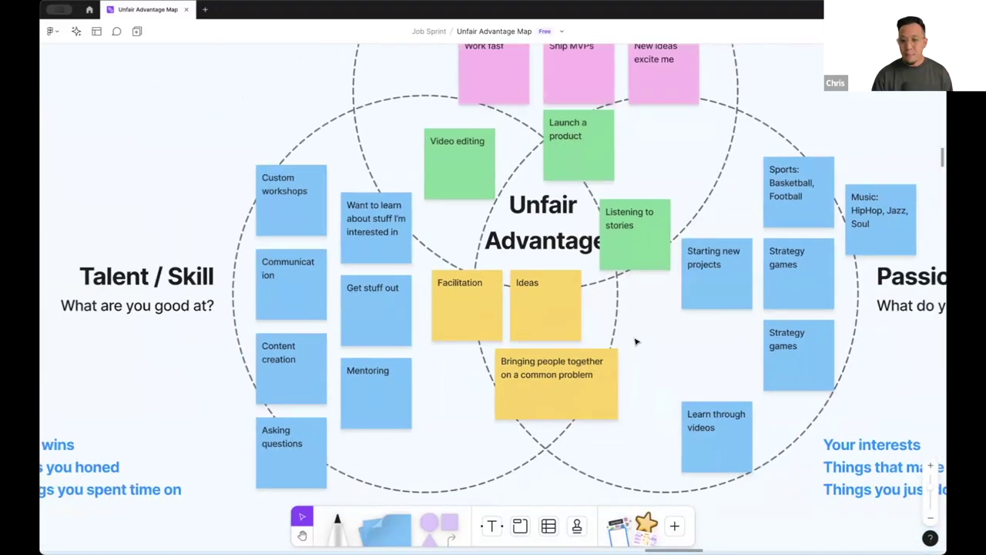
click(459, 312)
drag(460, 313, 458, 312)
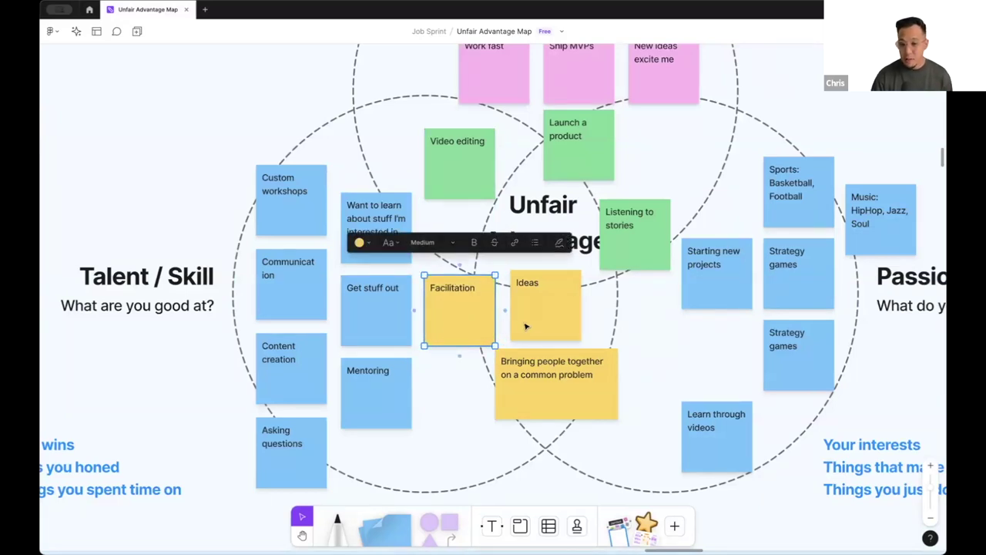
drag(539, 322, 643, 364)
Shift Bringing people together up and left so it overlaps Facilitation beside Ideas.
scroll(628, 351, up, 1)
drag(540, 420, 532, 450)
scroll(602, 240, down, 8)
scroll(602, 241, down, 6)
scroll(602, 240, up, 2)
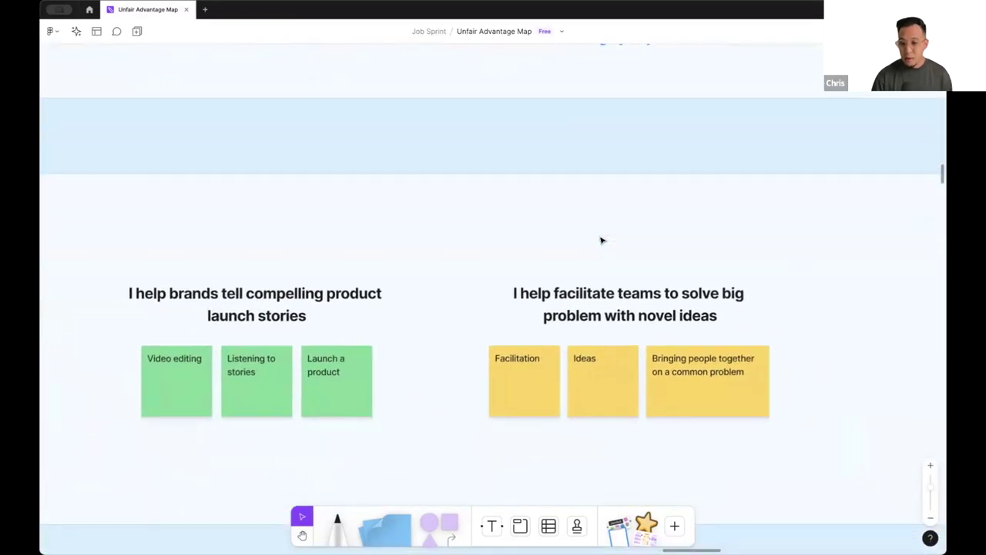
scroll(602, 240, down, 2)
scroll(602, 241, right, 2)
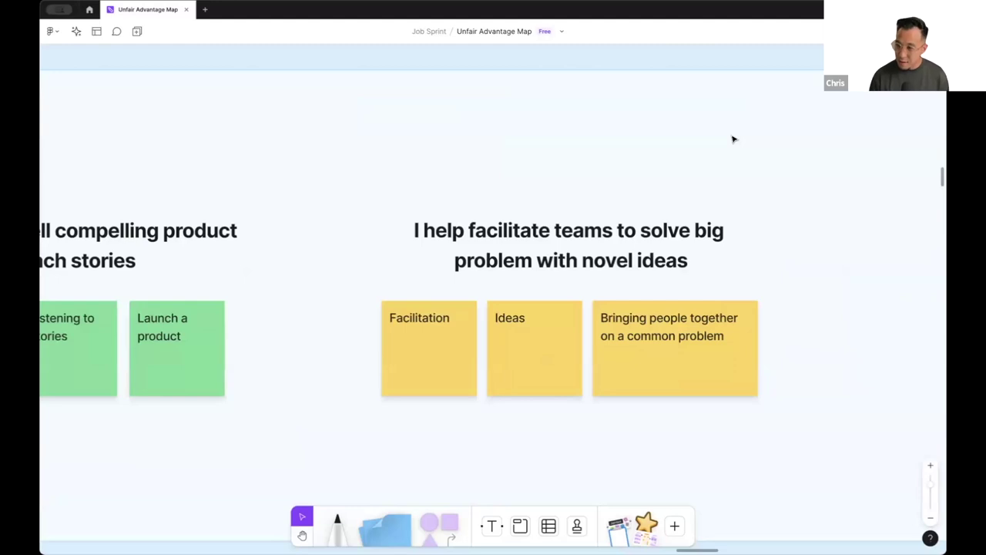
scroll(734, 140, down, 3)
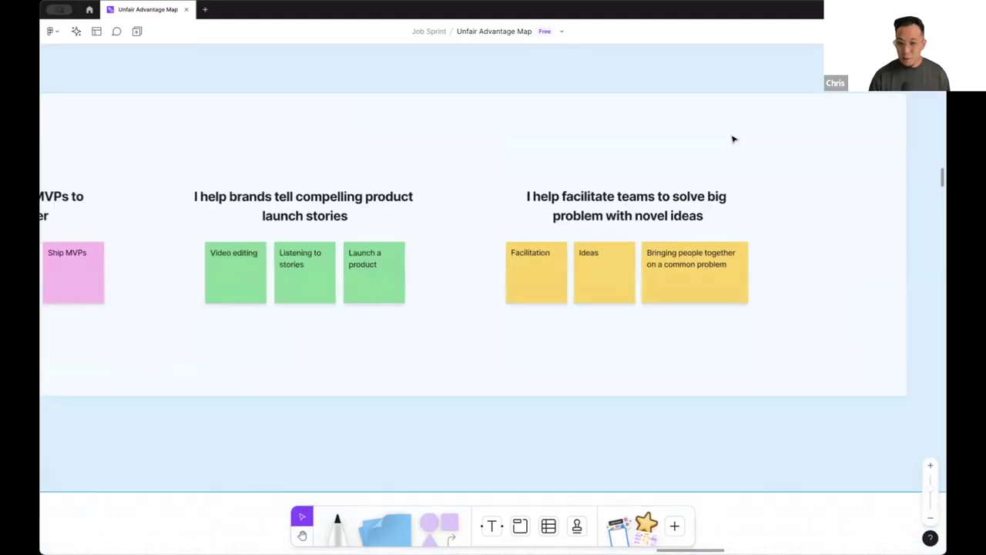
scroll(747, 159, up, 2)
scroll(758, 171, up, 5)
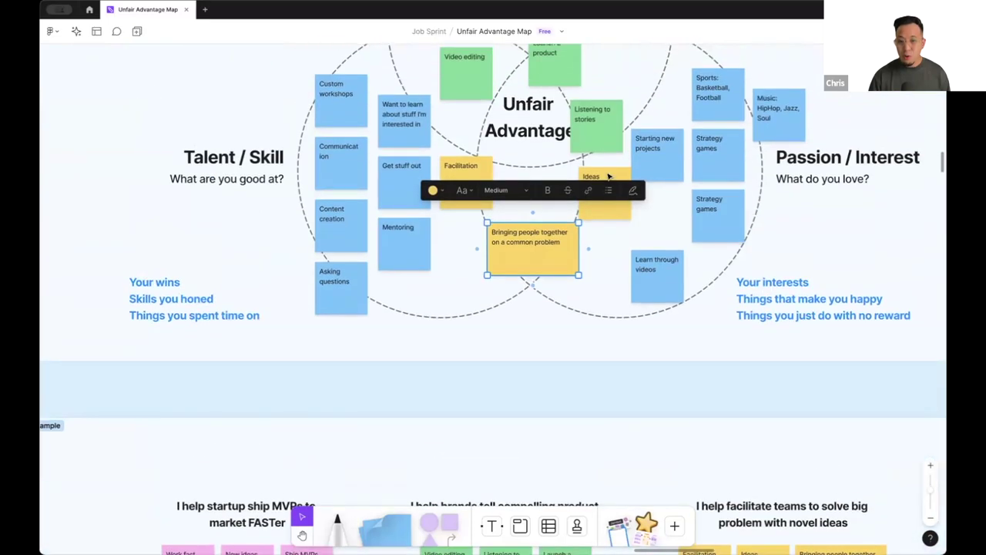
scroll(608, 176, up, 3)
drag(520, 415, 511, 404)
Select the Unfair Advantage title, then deselect it on empty canvas.
scroll(511, 405, up, 1)
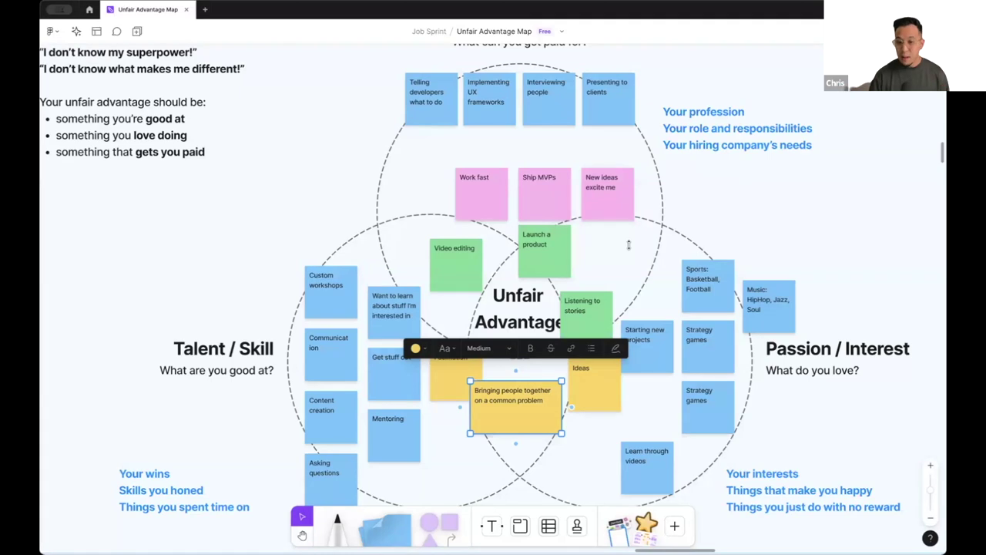
click(514, 316)
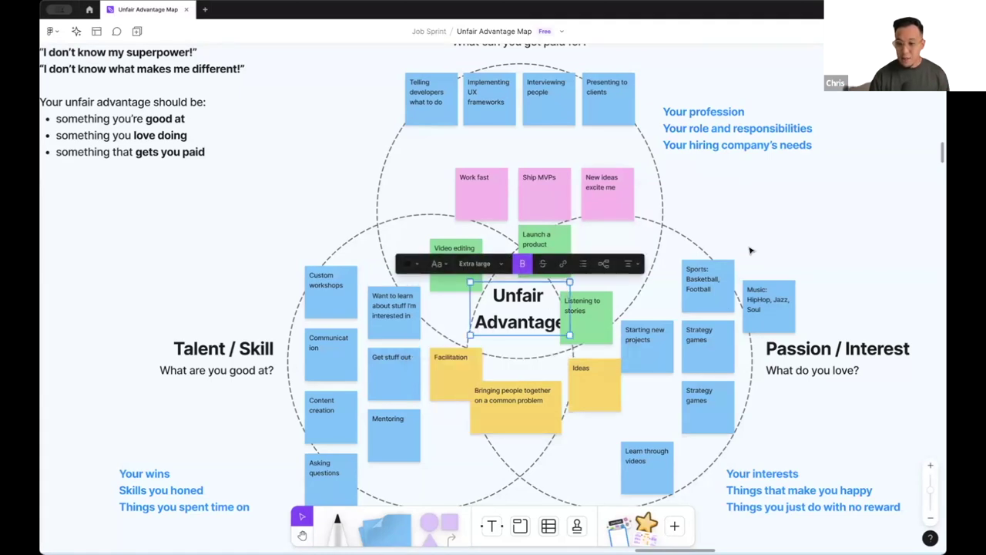
click(752, 249)
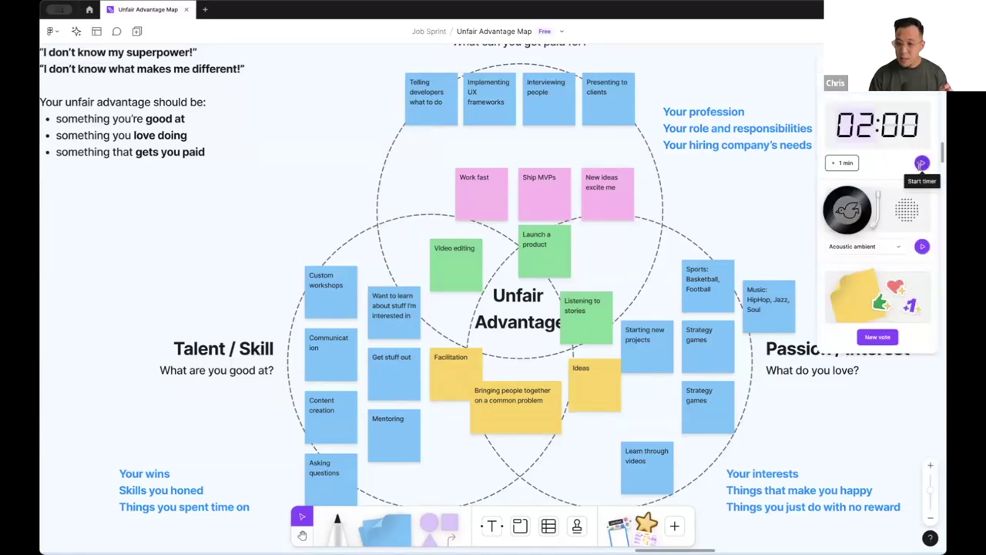
Start the 02:00 countdown timer and play the Acoustic ambient background music.
scroll(689, 255, down, 10)
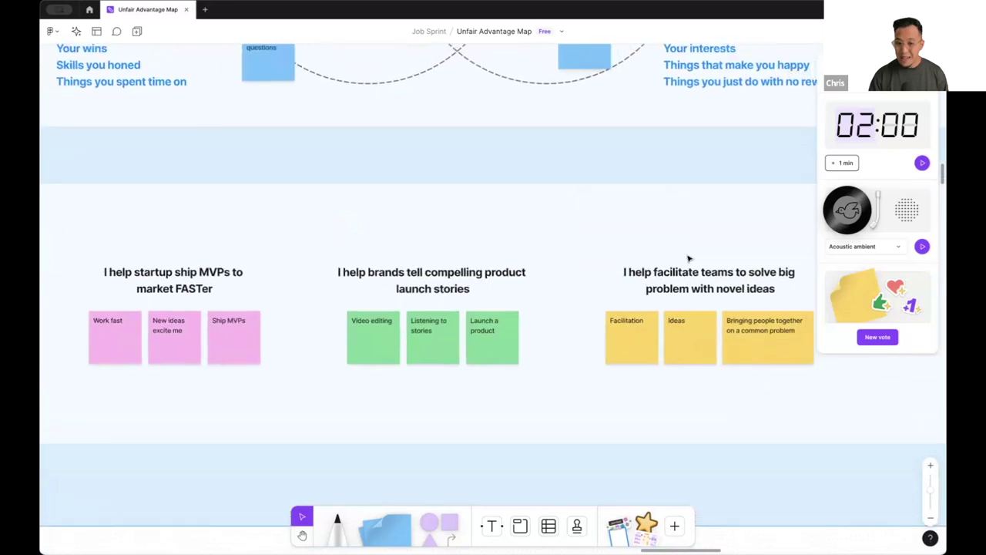
scroll(689, 259, up, 1)
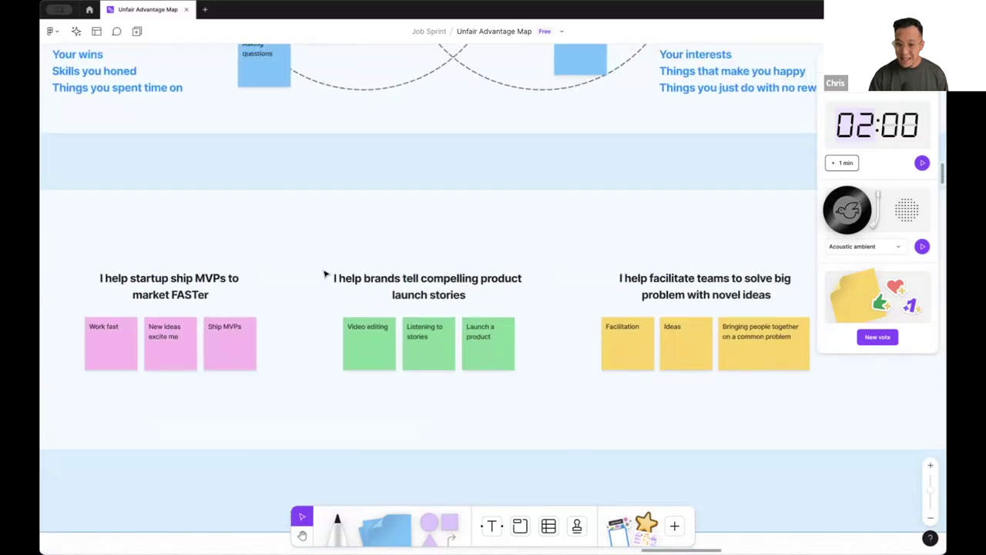
click(922, 164)
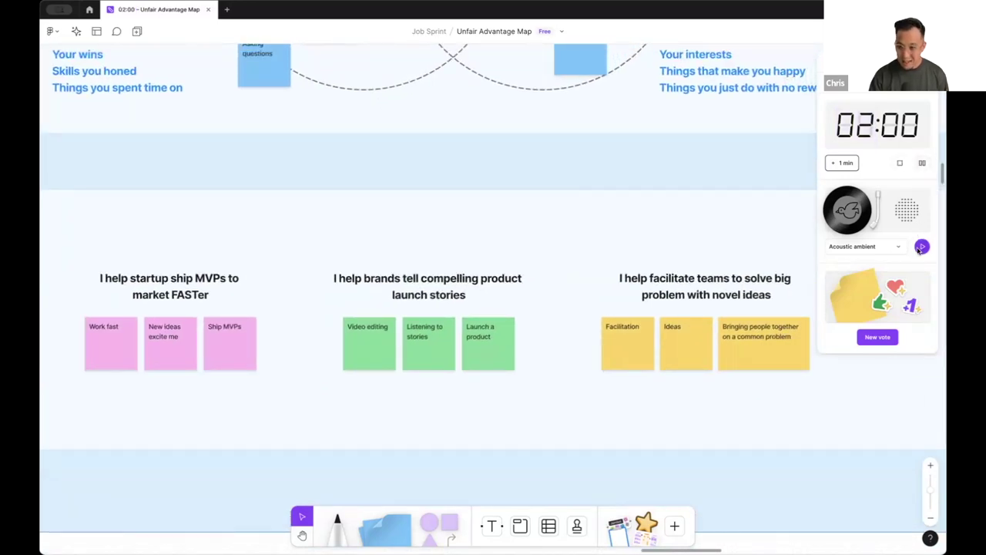
click(922, 246)
Shift Bringing people together left so Ideas overlaps its right edge, then deselect.
scroll(685, 236, up, 3)
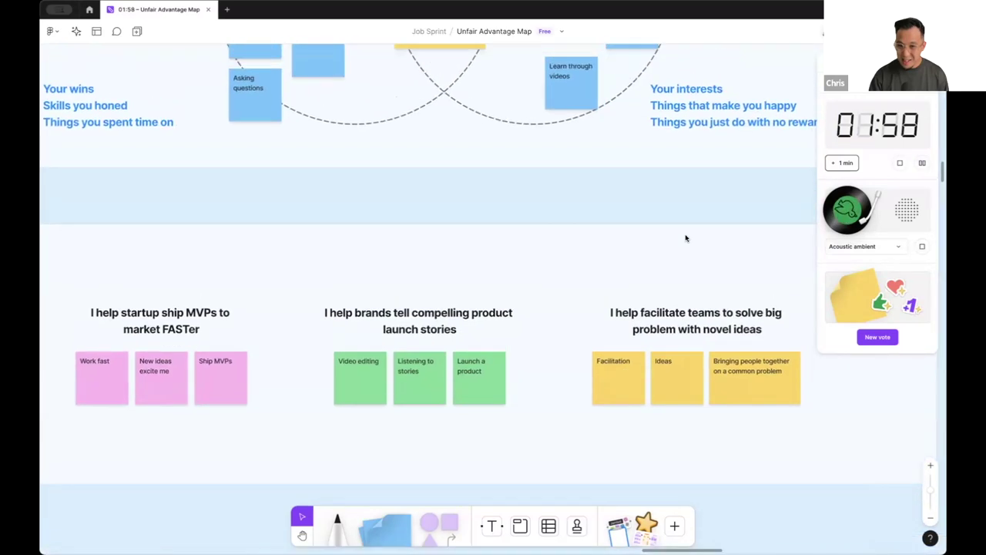
scroll(685, 238, up, 10)
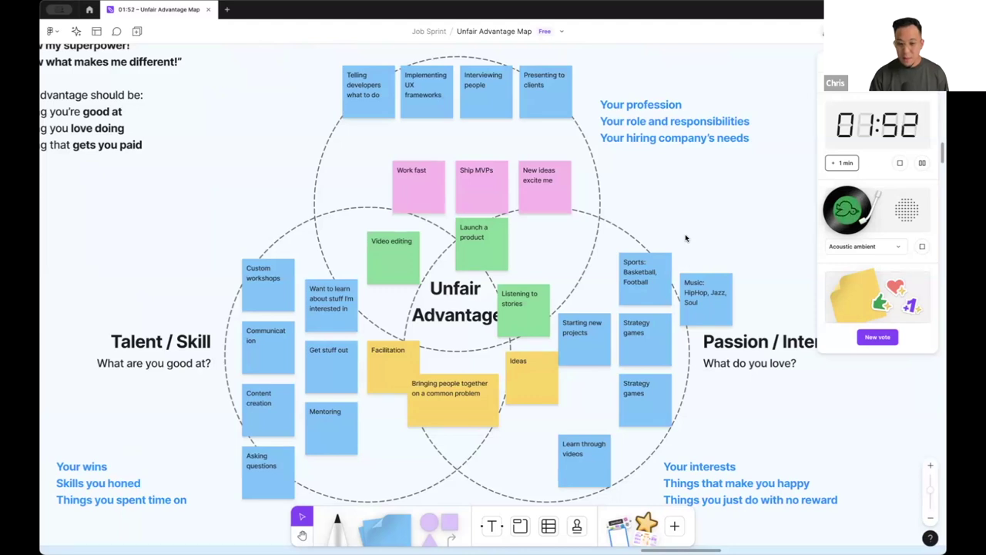
drag(462, 396, 497, 397)
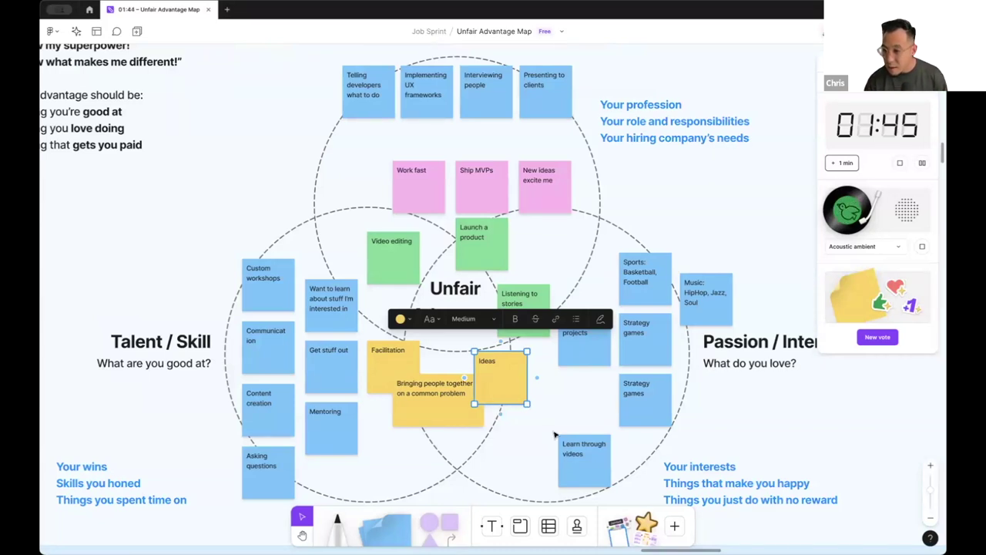
click(724, 241)
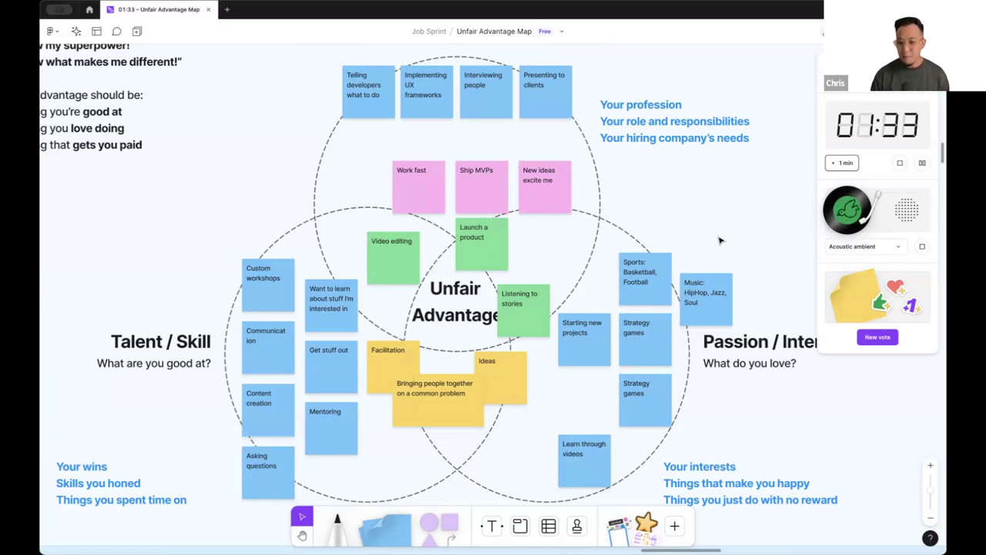
scroll(531, 255, up, 4)
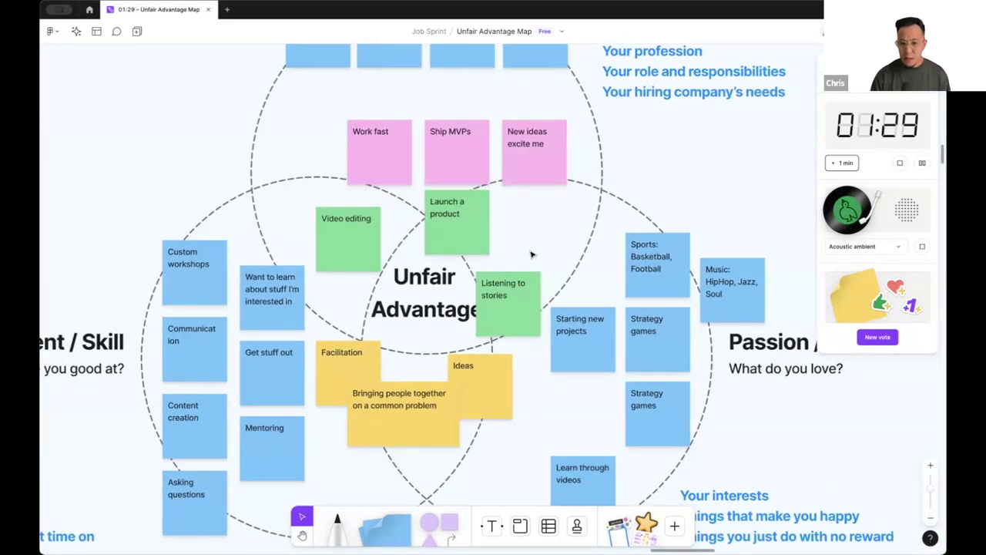
scroll(530, 254, up, 1)
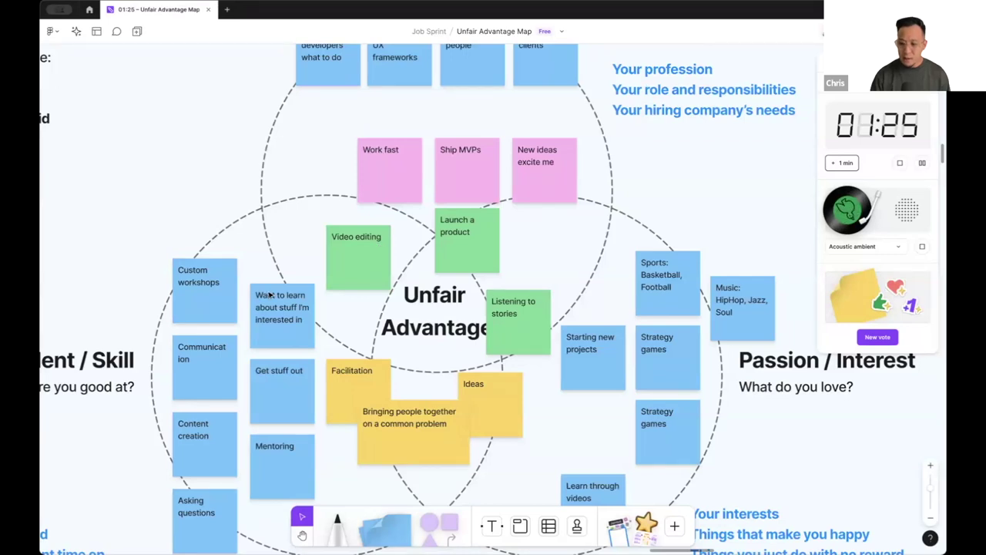
click(920, 165)
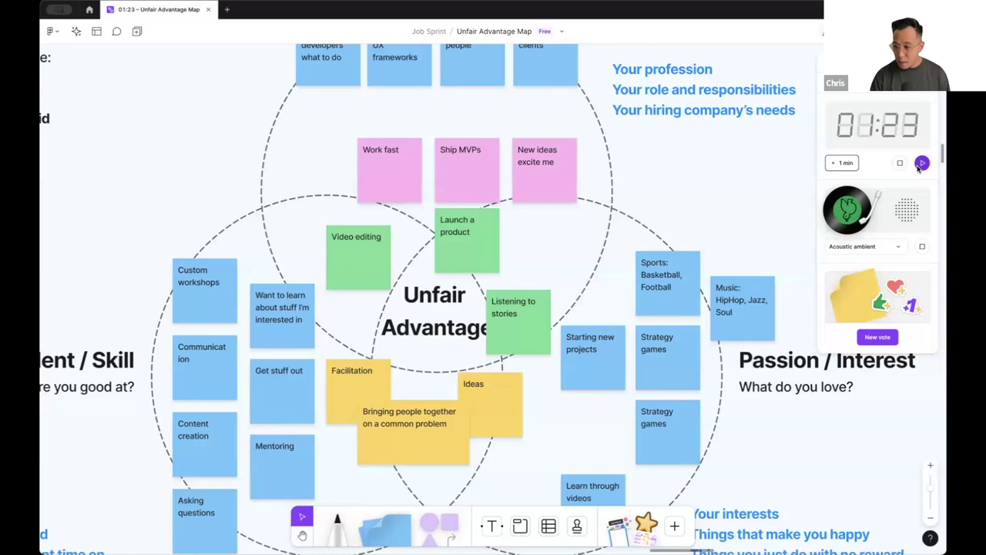
scroll(729, 228, down, 3)
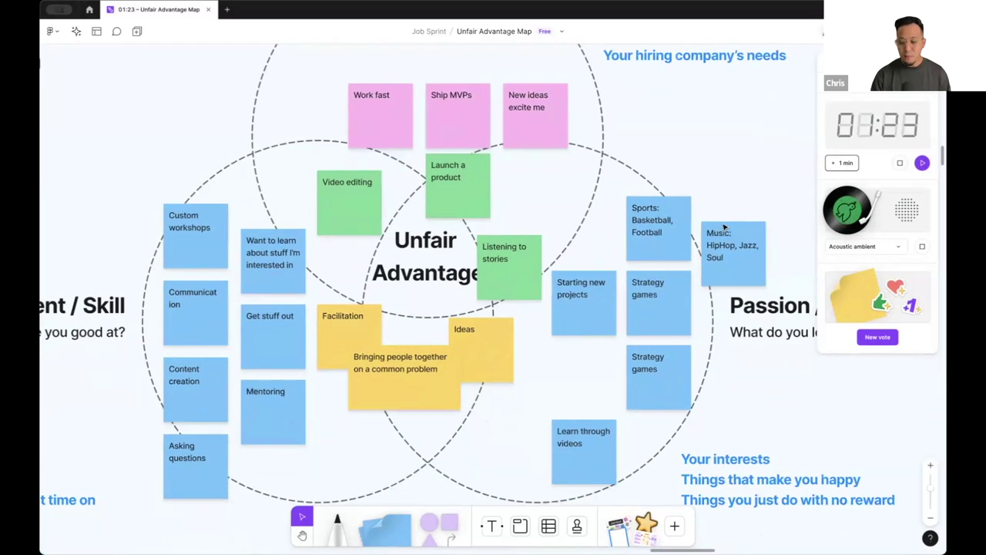
scroll(725, 227, down, 1)
scroll(702, 150, left, 2)
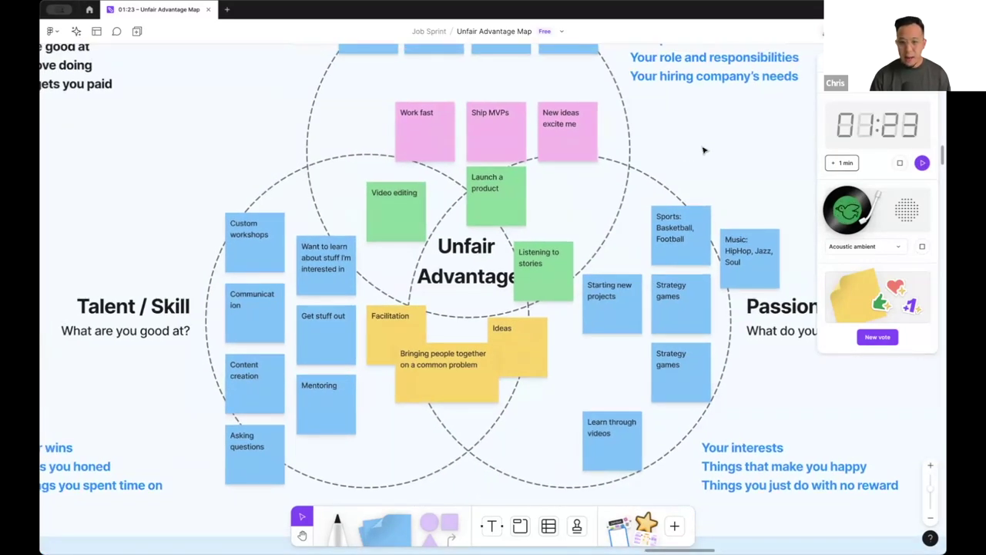
scroll(703, 151, right, 2)
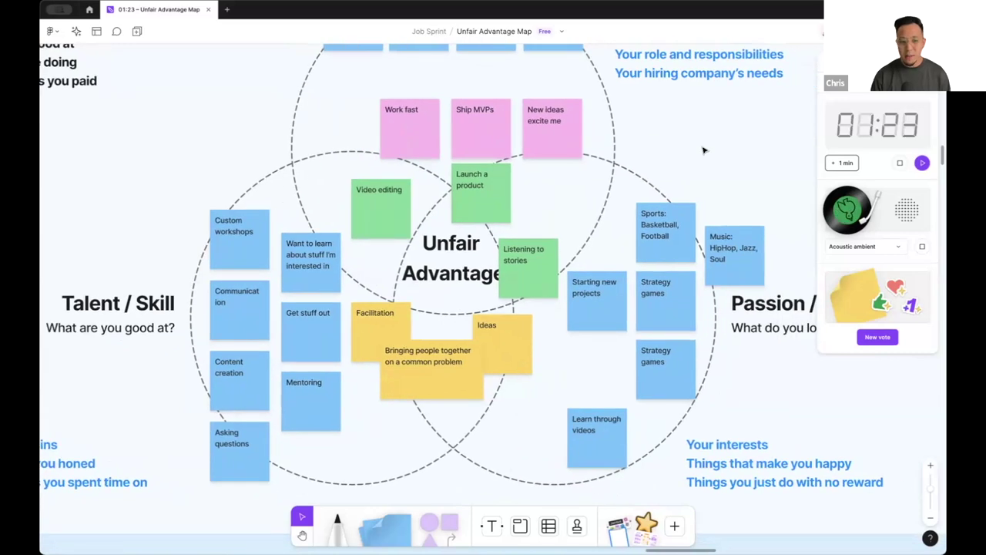
click(917, 165)
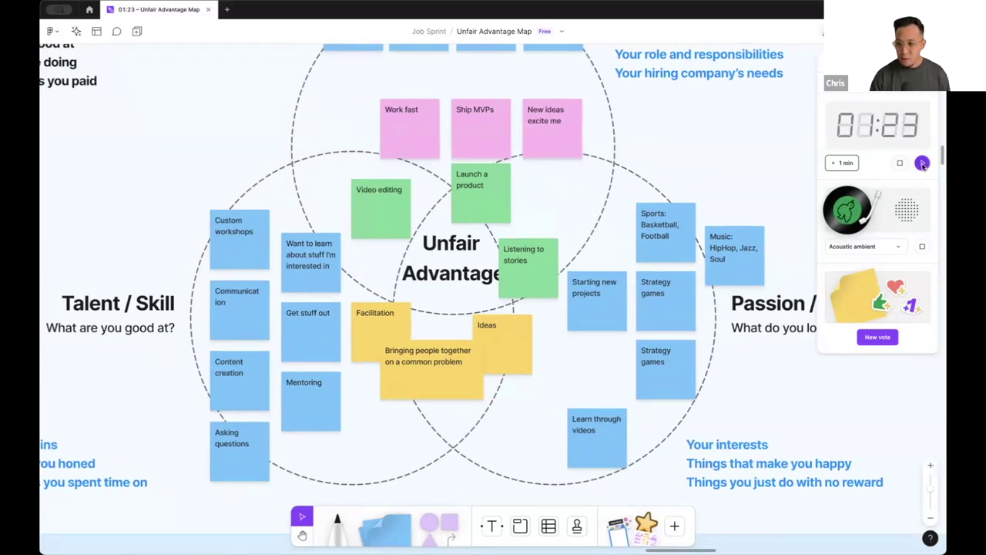
click(921, 247)
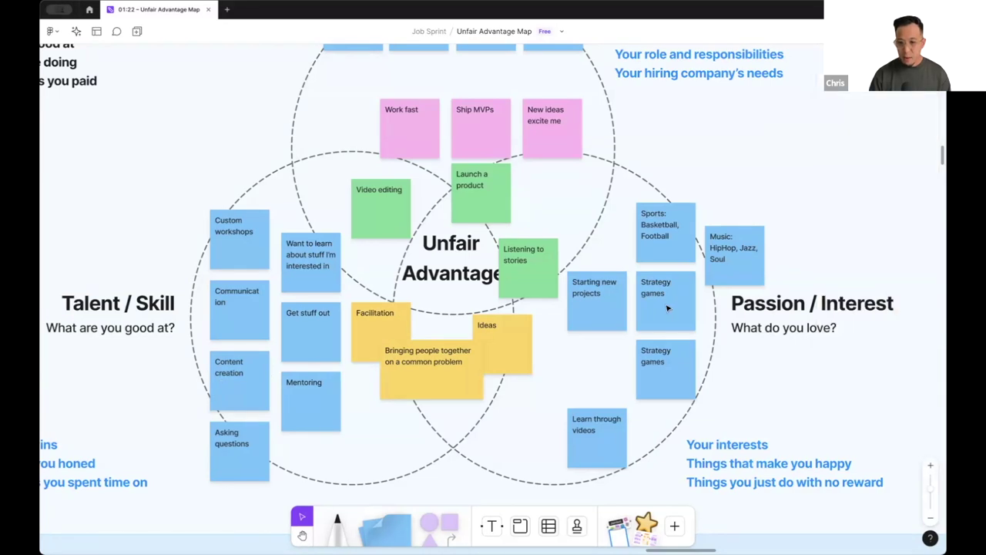
Move the Video editing sticky down, then back up-left over the circle edge.
scroll(570, 275, up, 1)
scroll(570, 275, up, 4)
scroll(507, 287, down, 5)
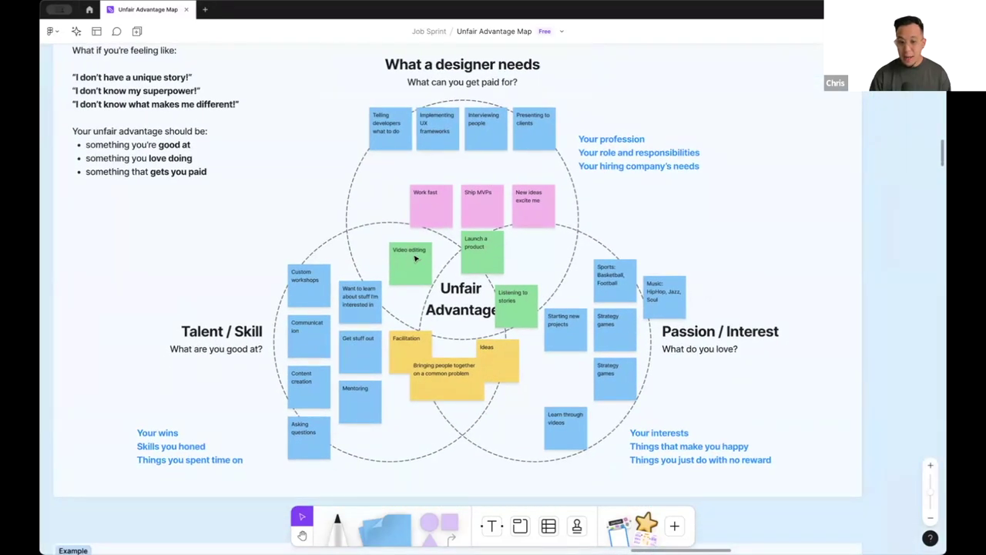
drag(412, 259, 426, 299)
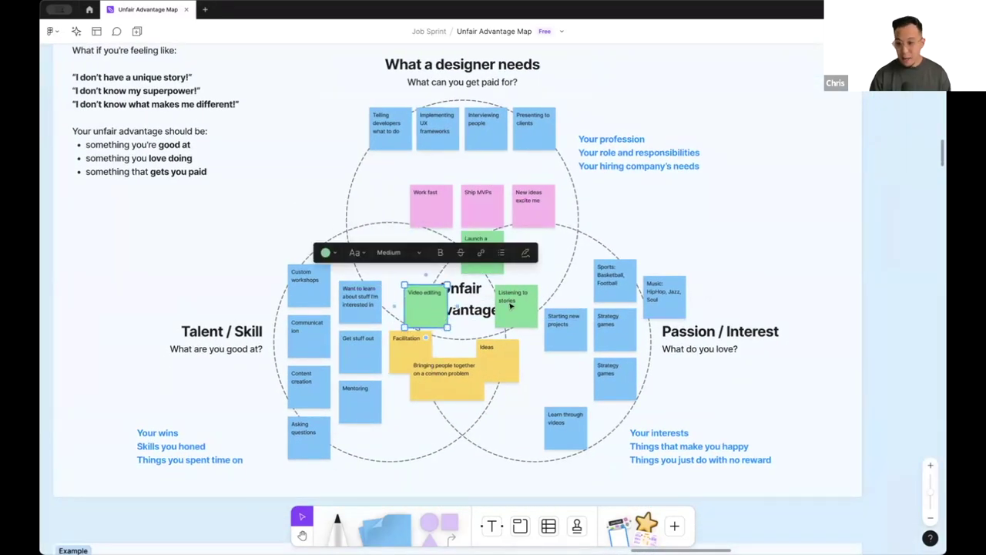
scroll(509, 306, up, 2)
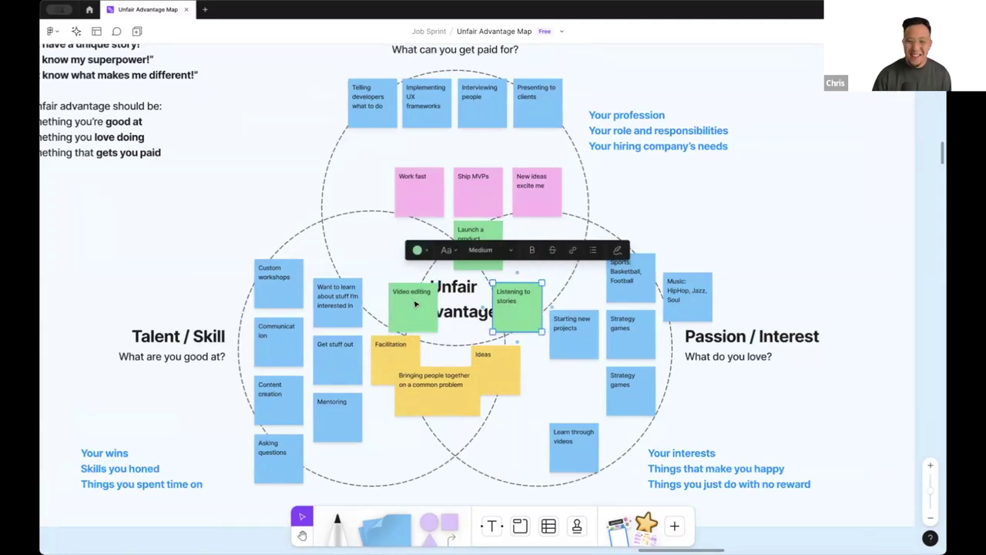
drag(417, 302, 408, 262)
scroll(408, 262, up, 3)
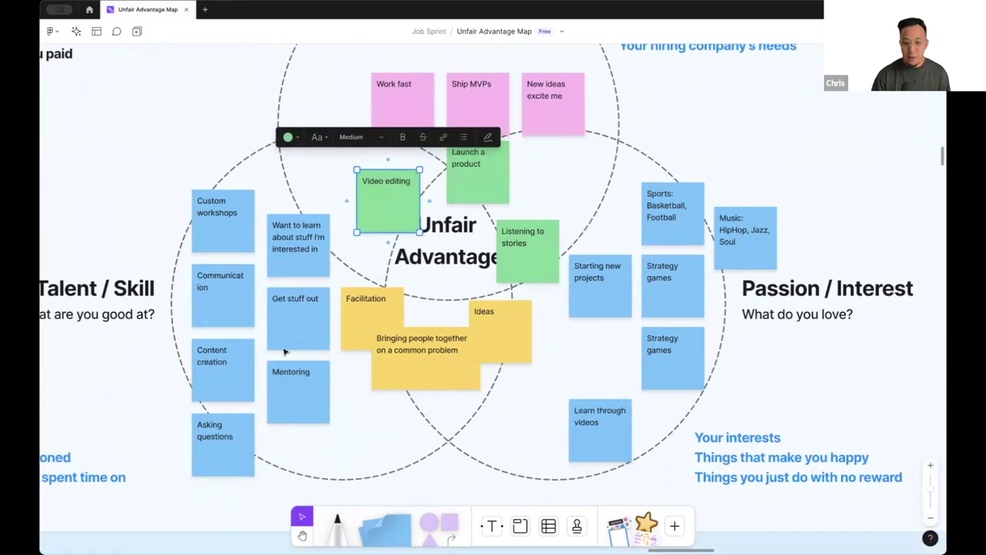
Move Mentoring down beside Asking questions and Content creation next to Mentoring.
click(317, 414)
click(391, 419)
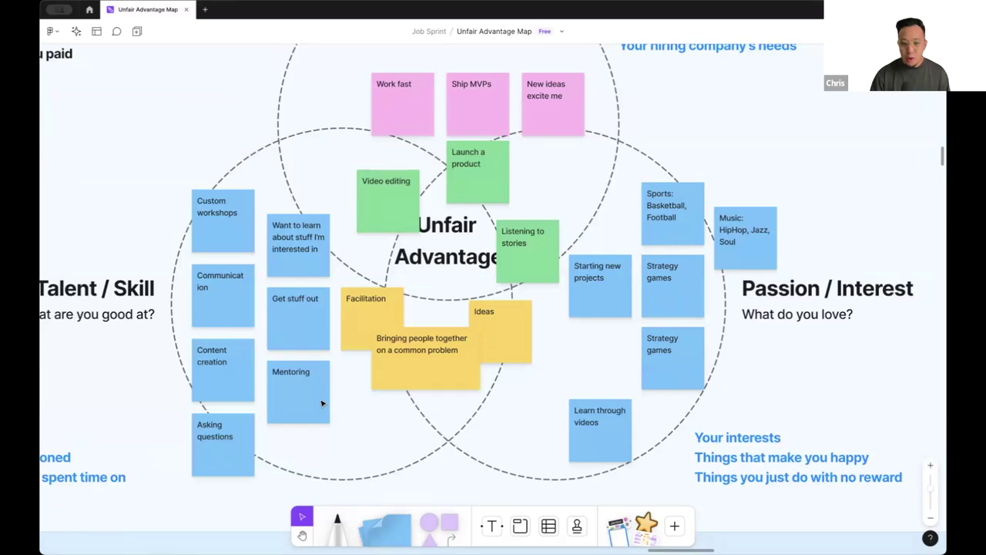
drag(322, 403, 324, 438)
drag(218, 389, 413, 464)
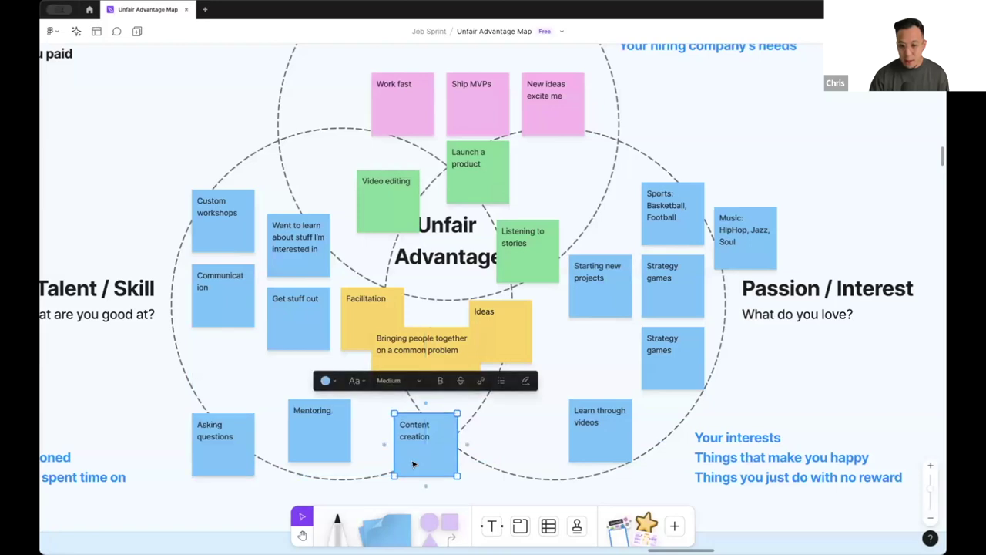
click(773, 359)
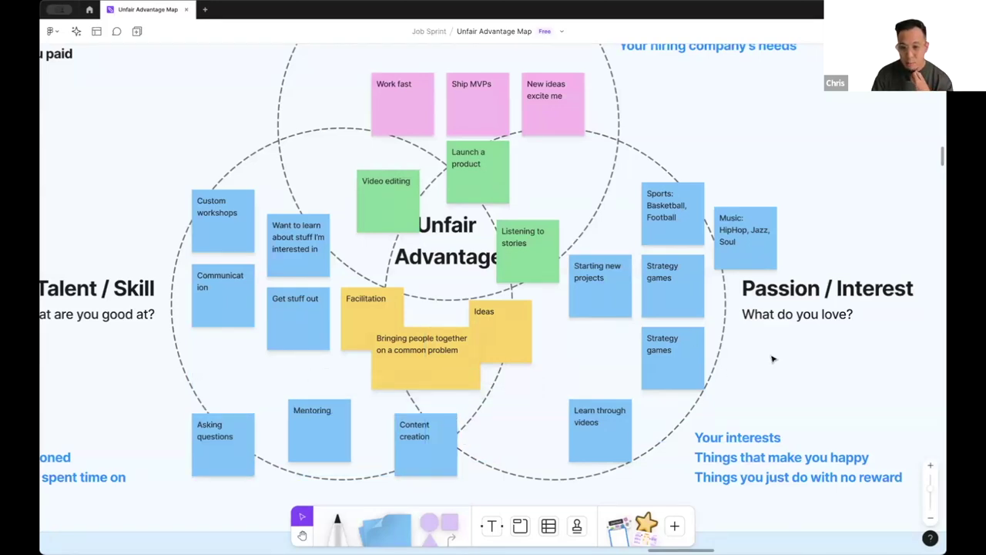
Move Strategy games and Content creation together outside the right Passion circle.
drag(678, 303, 521, 458)
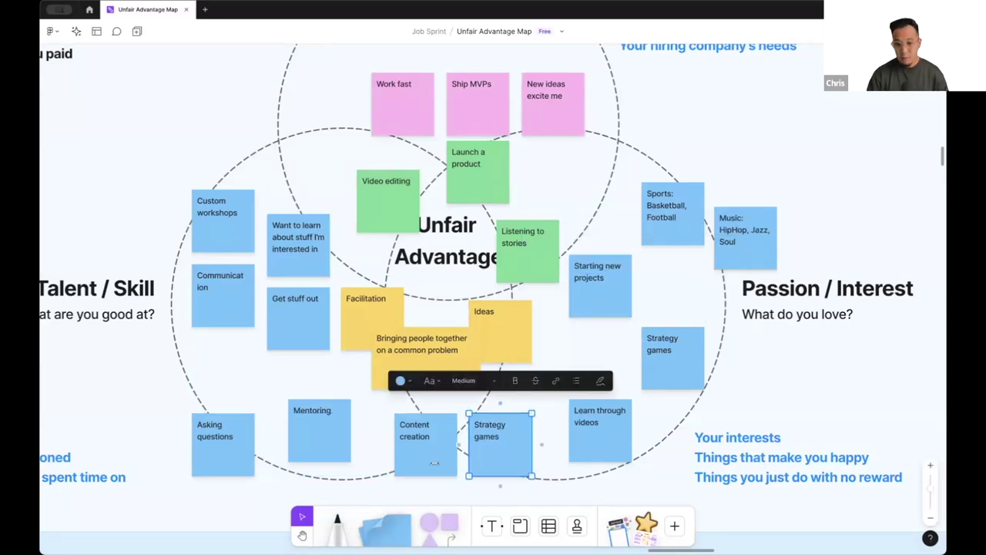
shift+click(433, 463)
scroll(432, 465, down, 3)
drag(432, 465, 529, 333)
drag(575, 241, 624, 205)
Alt-drag a copy of the green Launch a product sticky beside Strategy games.
click(717, 208)
scroll(718, 209, up, 1)
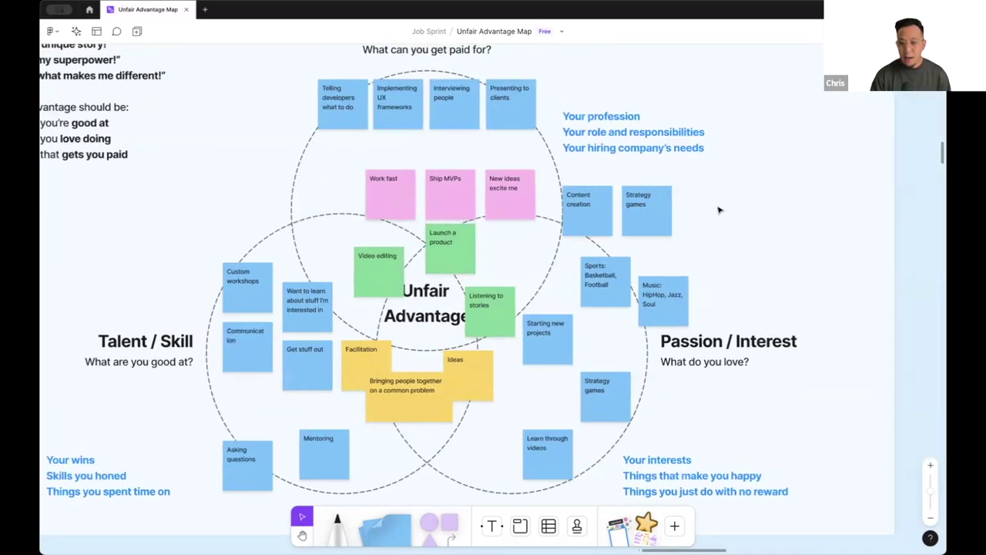
scroll(717, 208, up, 3)
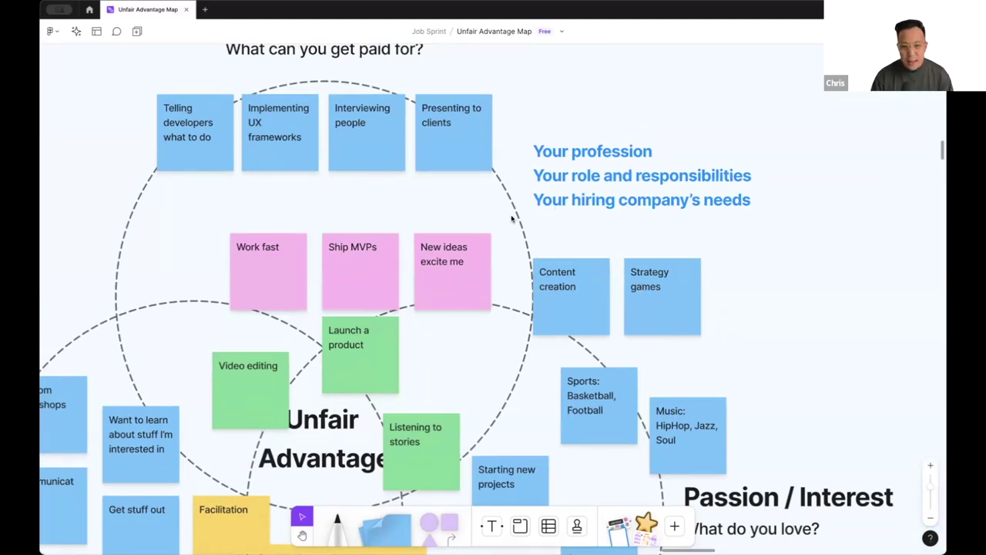
scroll(511, 219, down, 2)
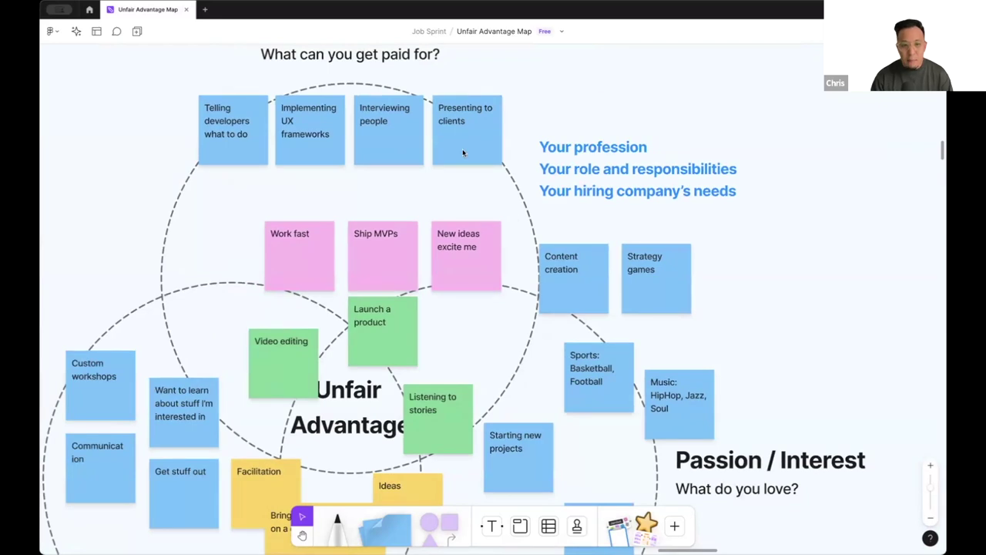
scroll(463, 153, down, 2)
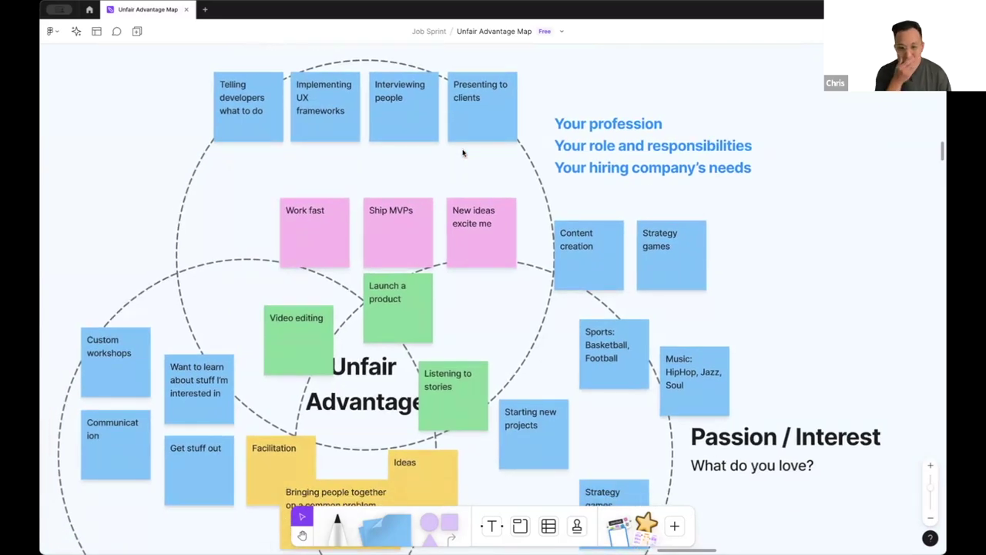
scroll(463, 152, down, 4)
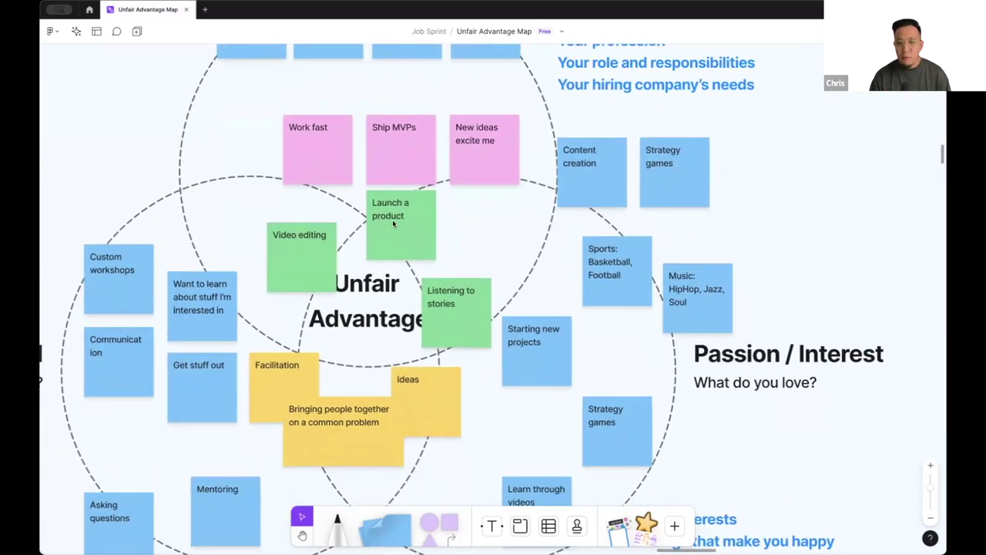
click(394, 224)
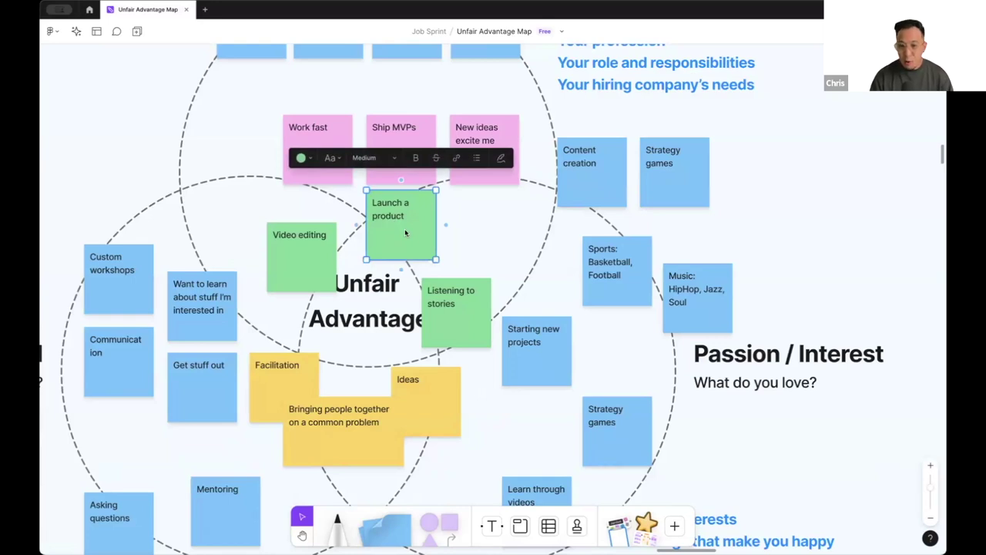
drag(405, 233, 750, 174)
click(830, 182)
Select Content creation, Strategy games and the Launch a product copy together.
scroll(830, 182, right, 2)
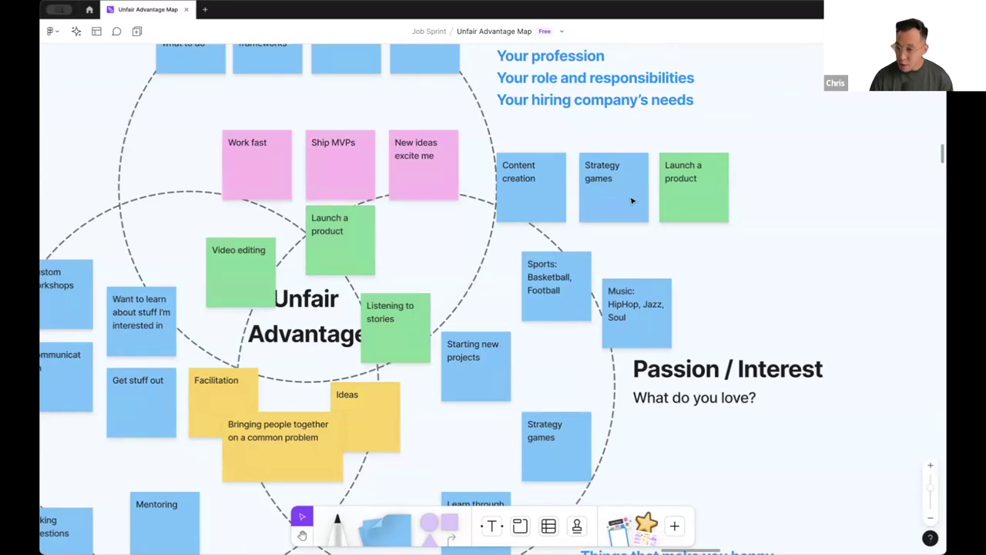
click(532, 202)
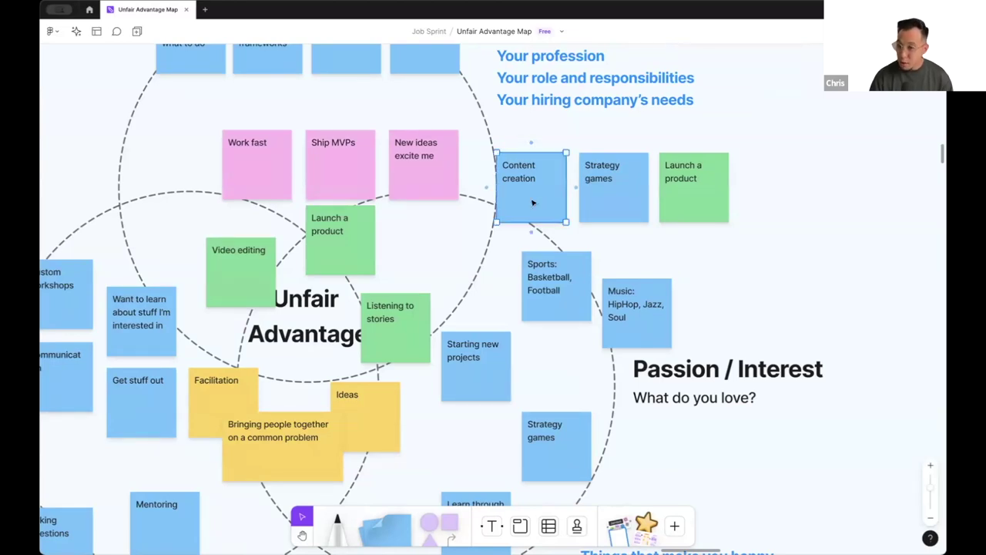
click(606, 203)
click(688, 208)
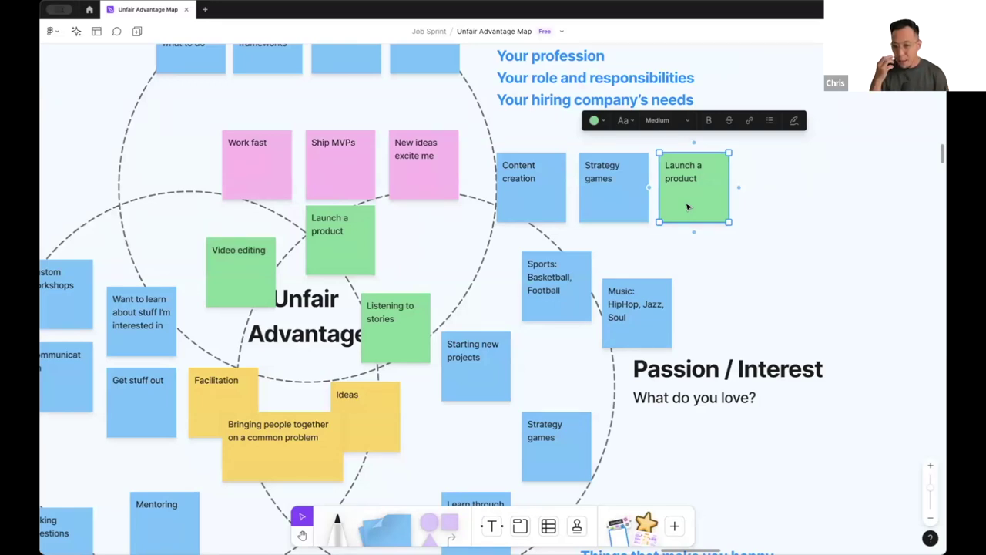
scroll(333, 189, up, 1)
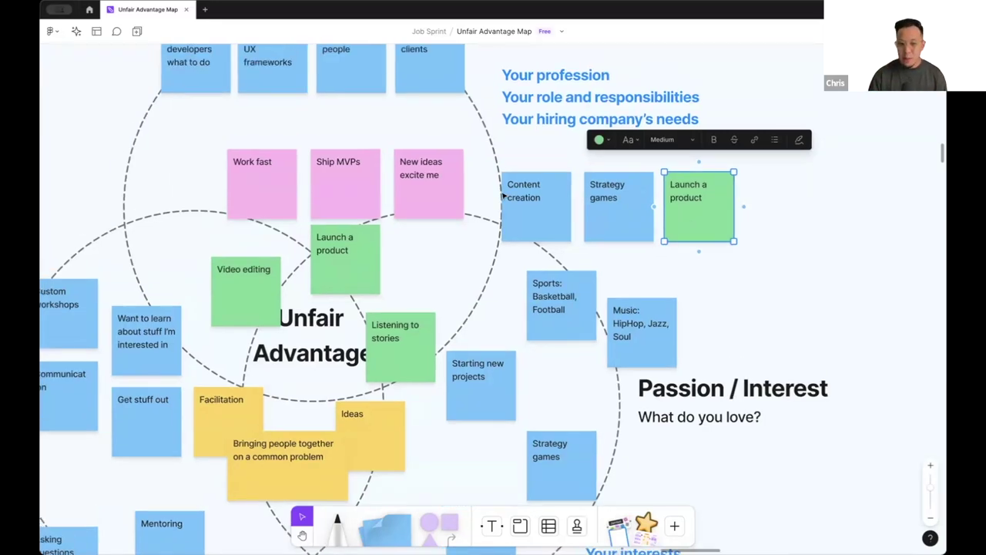
scroll(388, 231, up, 3)
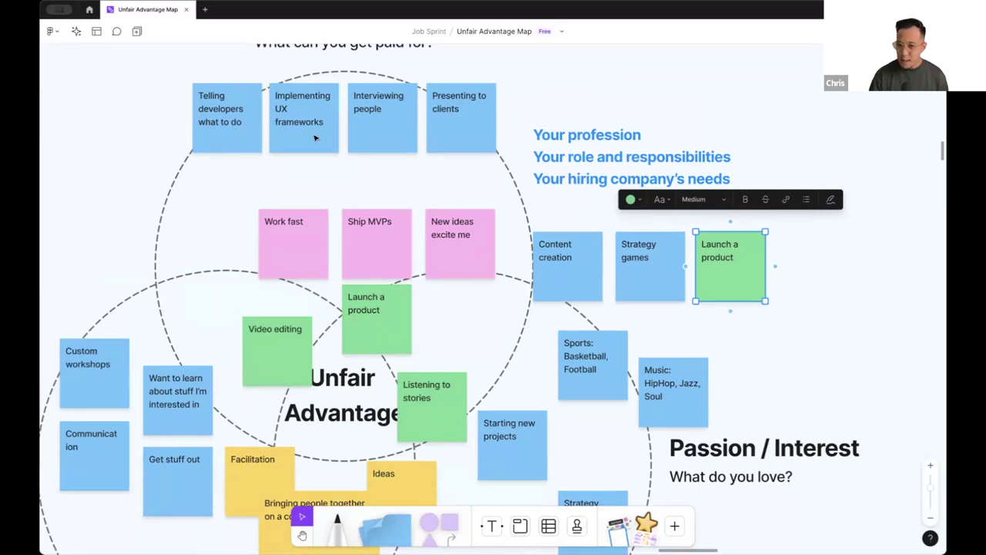
scroll(314, 138, down, 3)
scroll(314, 136, down, 1)
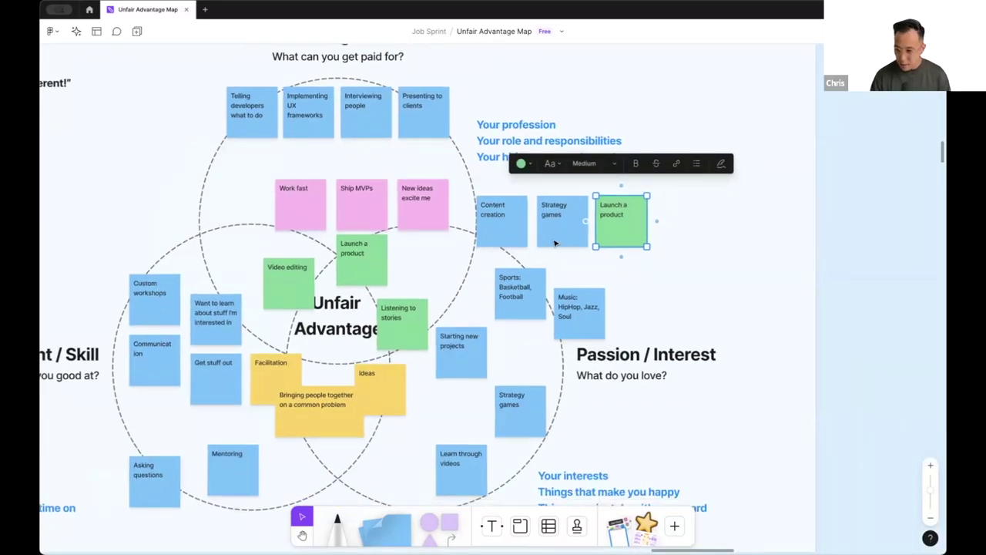
click(714, 244)
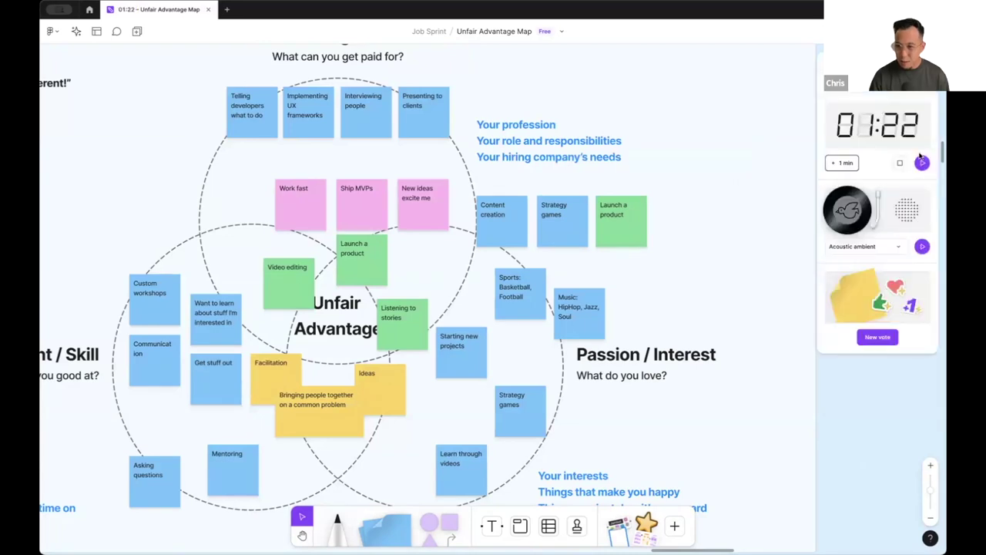
click(922, 245)
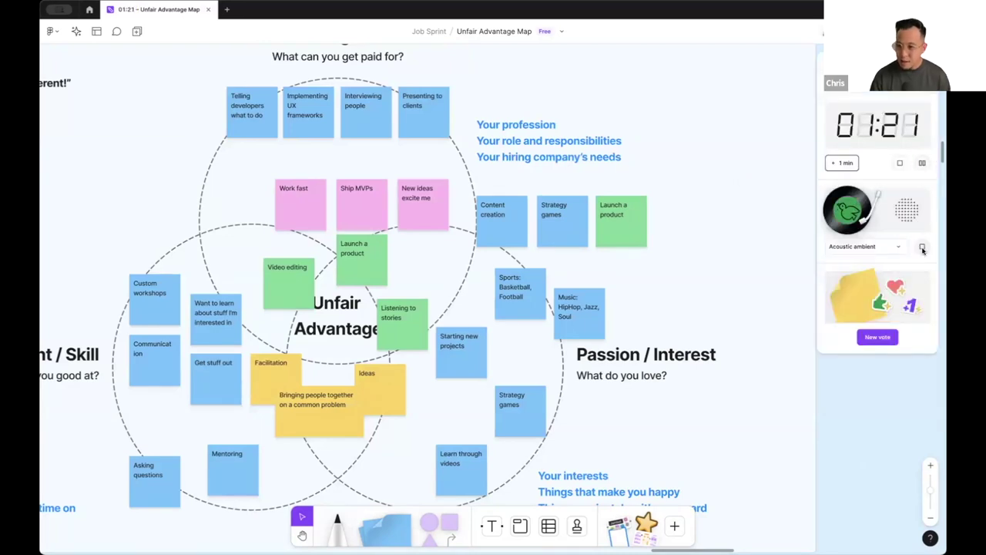
scroll(742, 211, left, 1)
scroll(742, 211, down, 1)
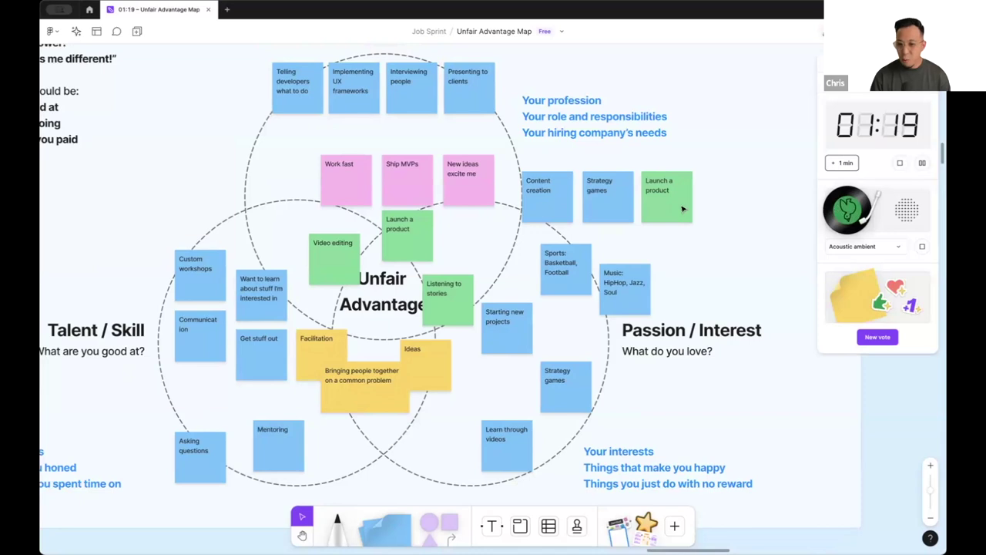
click(664, 206)
click(623, 210)
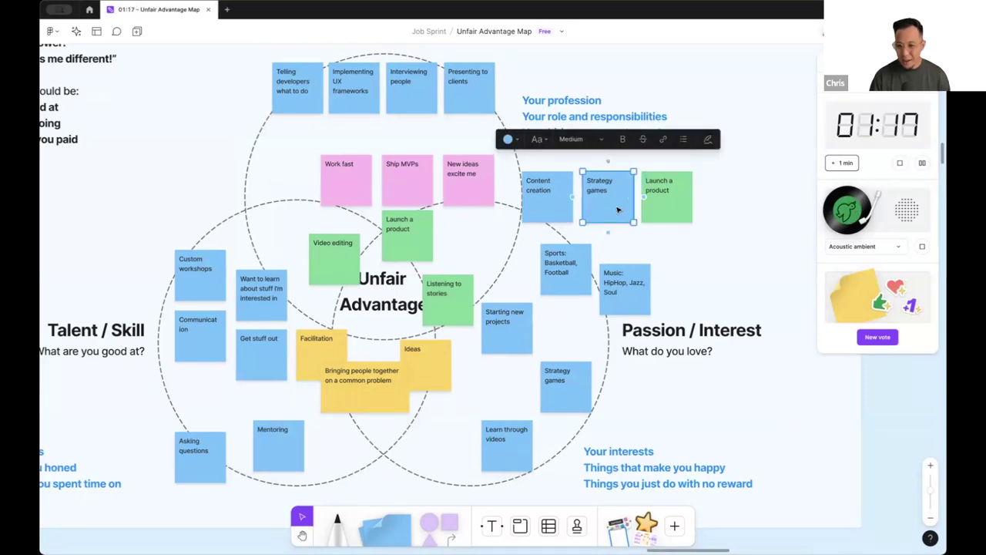
drag(622, 210, 617, 209)
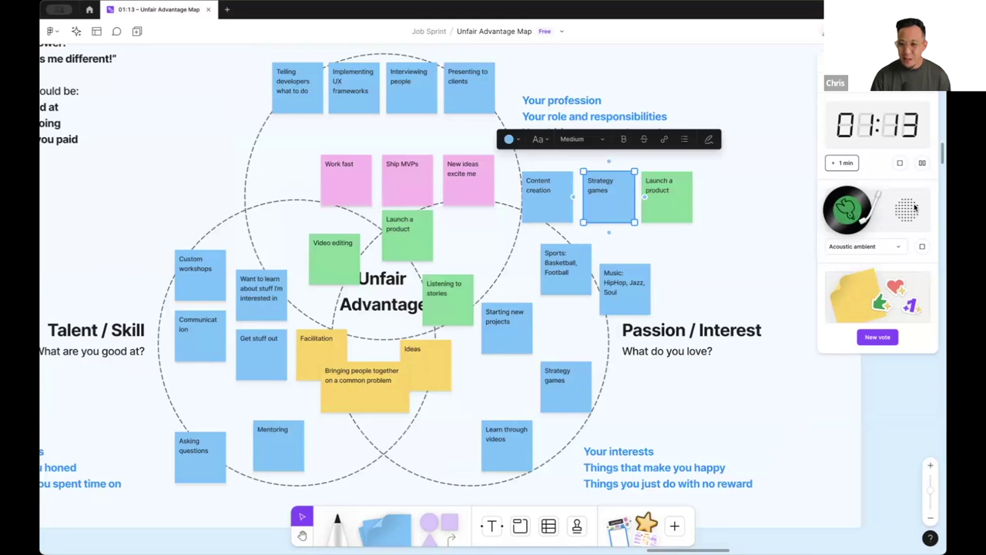
click(562, 215)
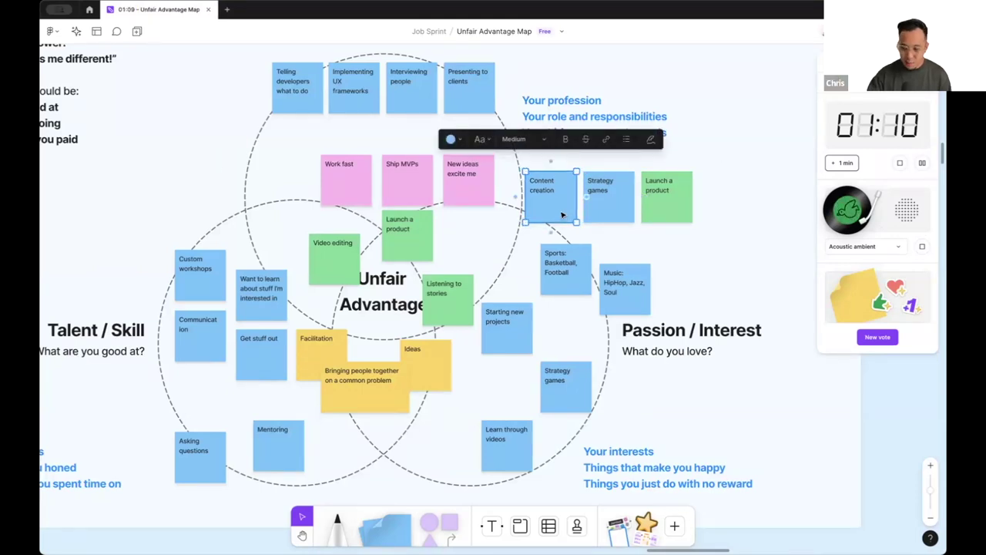
drag(562, 214, 639, 218)
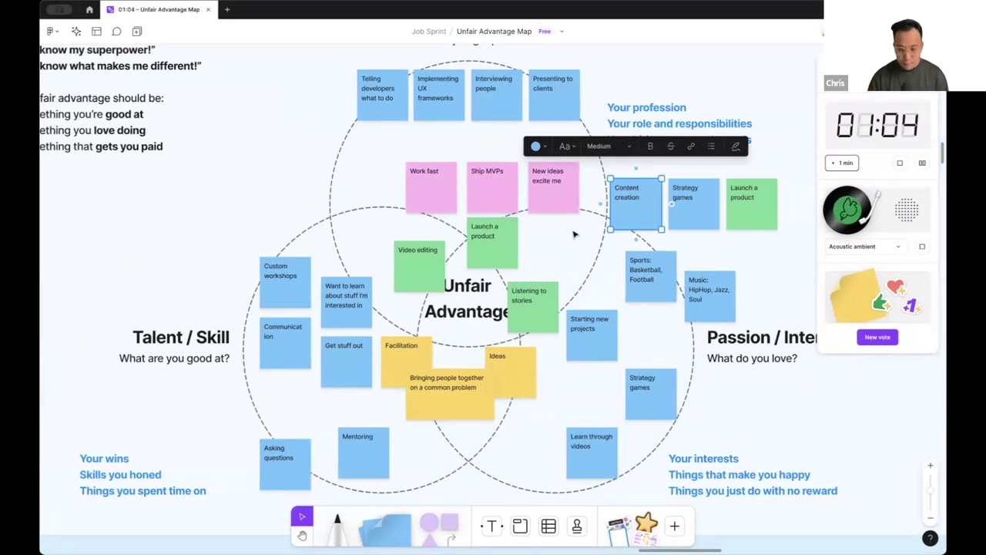
scroll(574, 234, down, 5)
scroll(555, 277, up, 3)
scroll(555, 278, right, 2)
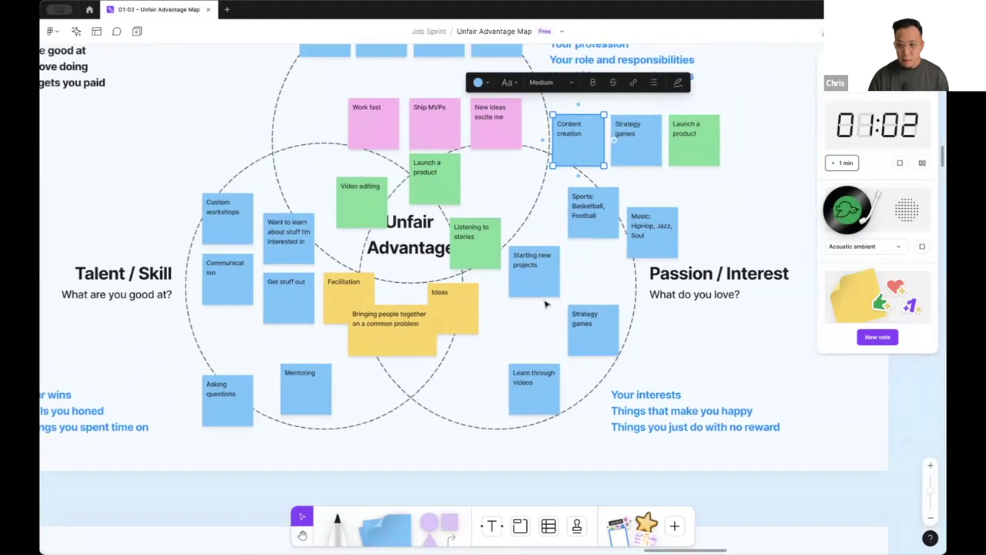
scroll(545, 304, up, 1)
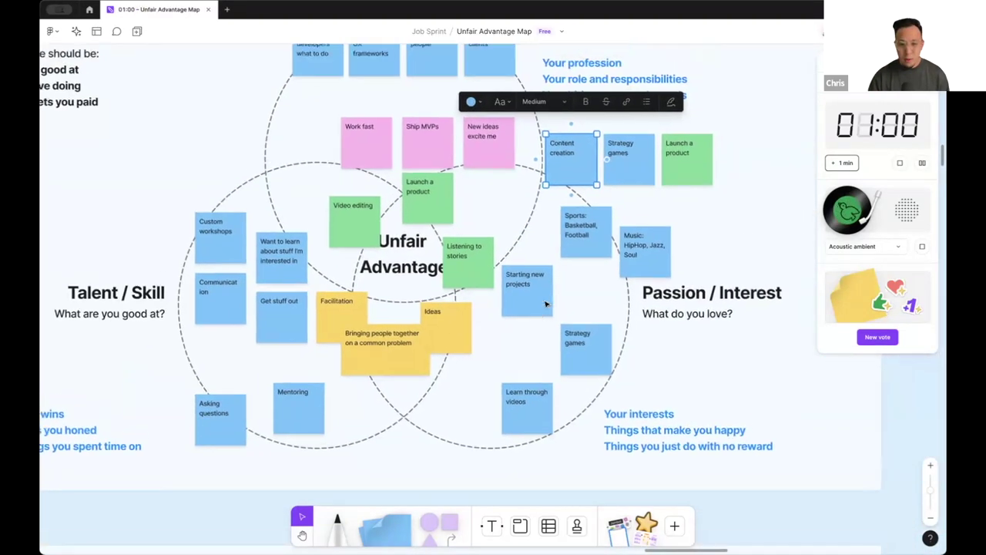
scroll(545, 303, up, 2)
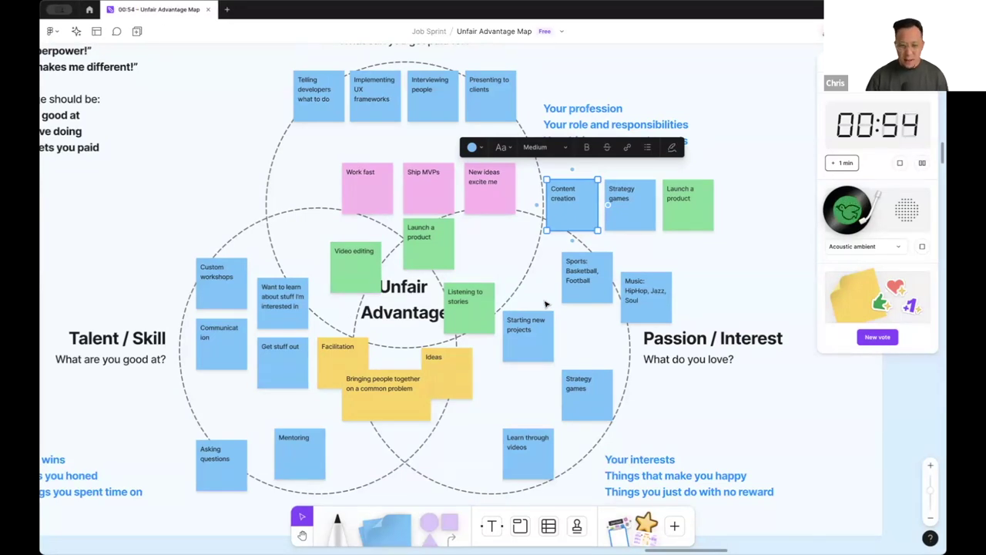
scroll(513, 239, up, 3)
click(407, 227)
scroll(397, 216, down, 2)
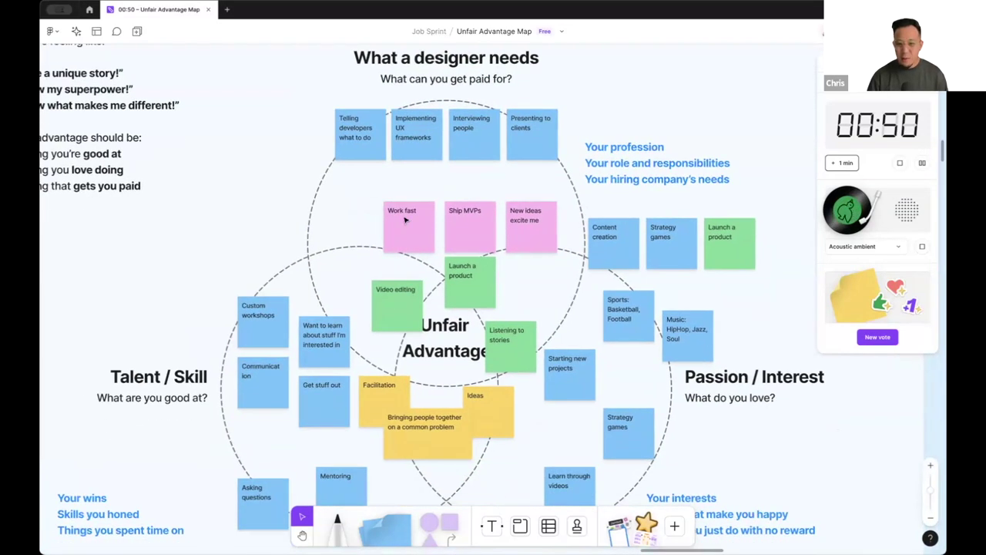
scroll(382, 189, down, 1)
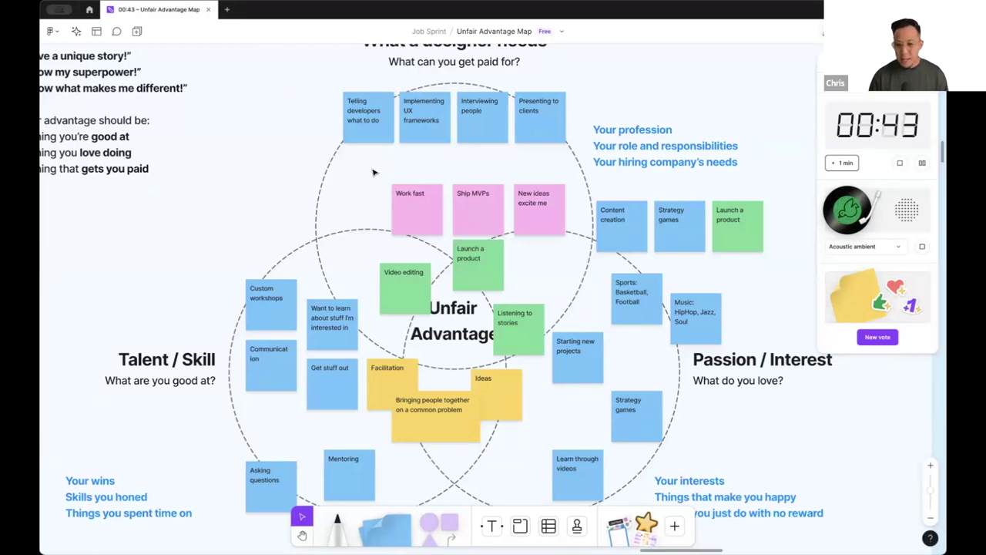
scroll(373, 173, down, 3)
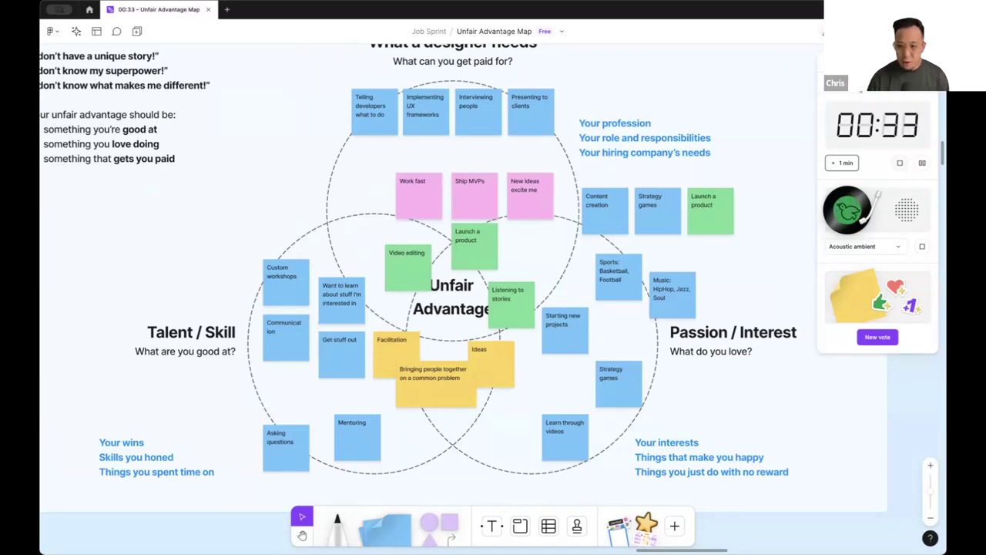
scroll(730, 142, down, 2)
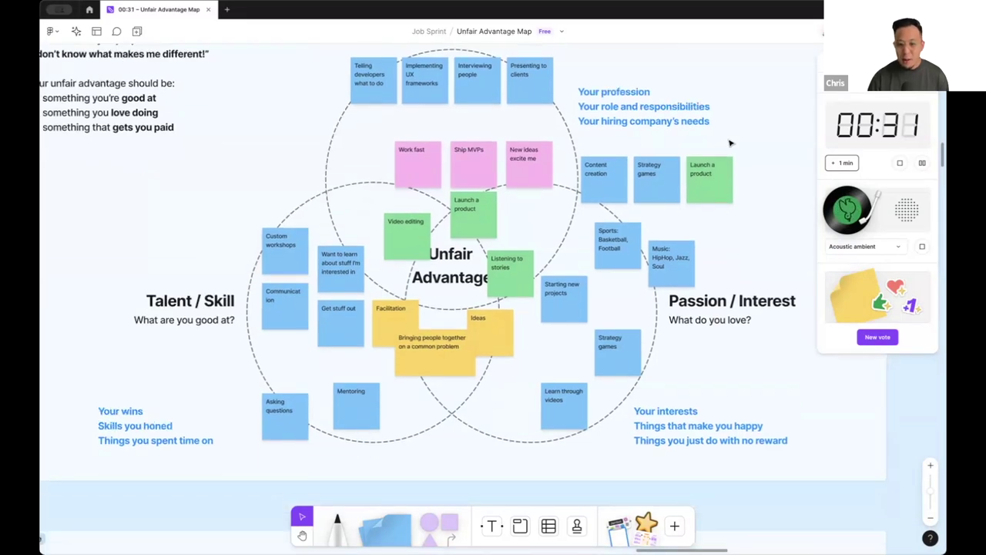
scroll(608, 284, up, 3)
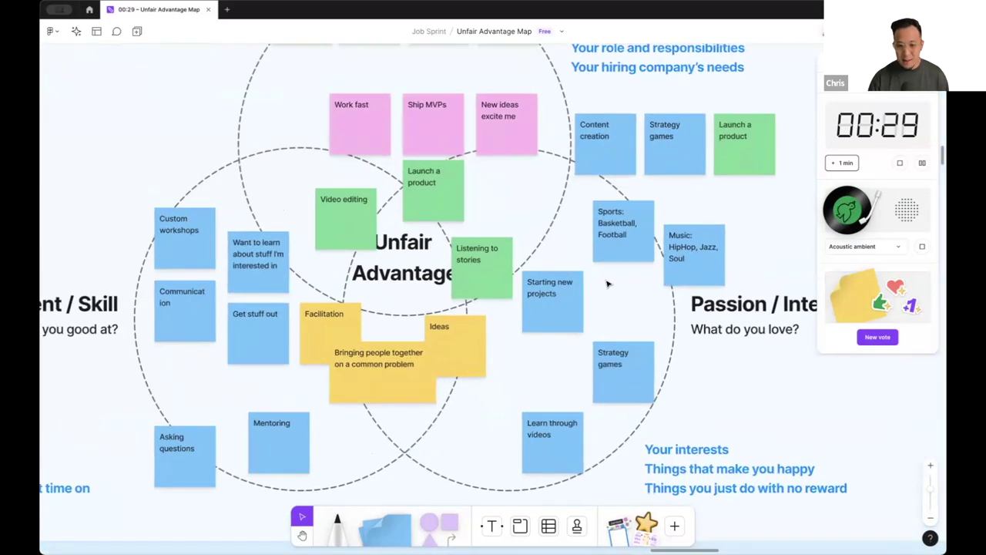
scroll(608, 284, down, 3)
scroll(600, 294, up, 1)
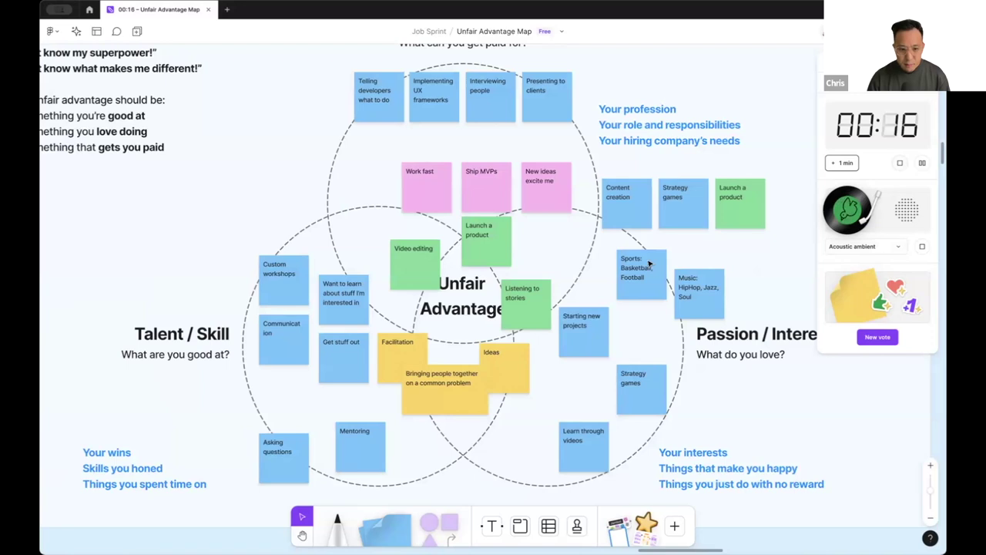
scroll(640, 257, down, 1)
scroll(640, 257, right, 1)
scroll(649, 262, right, 3)
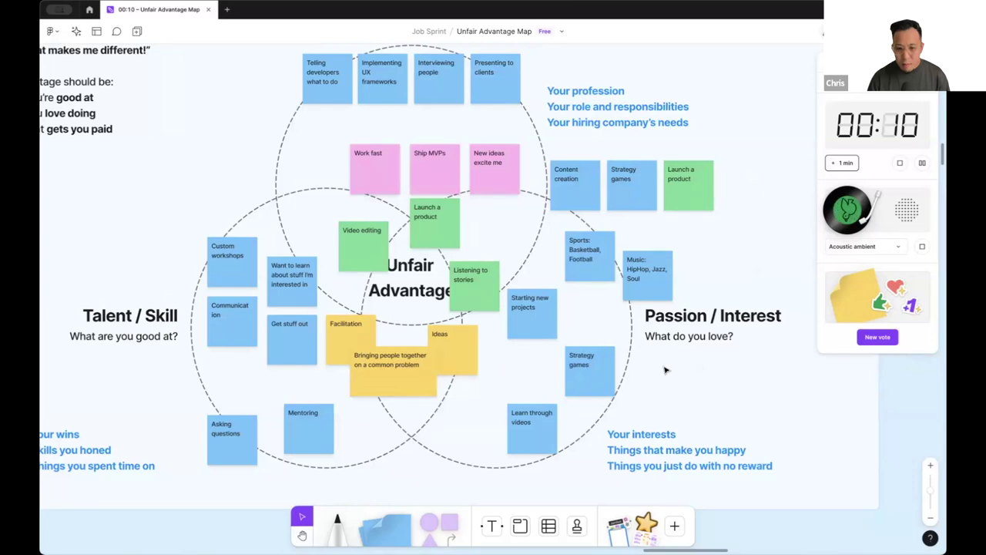
scroll(665, 370, up, 1)
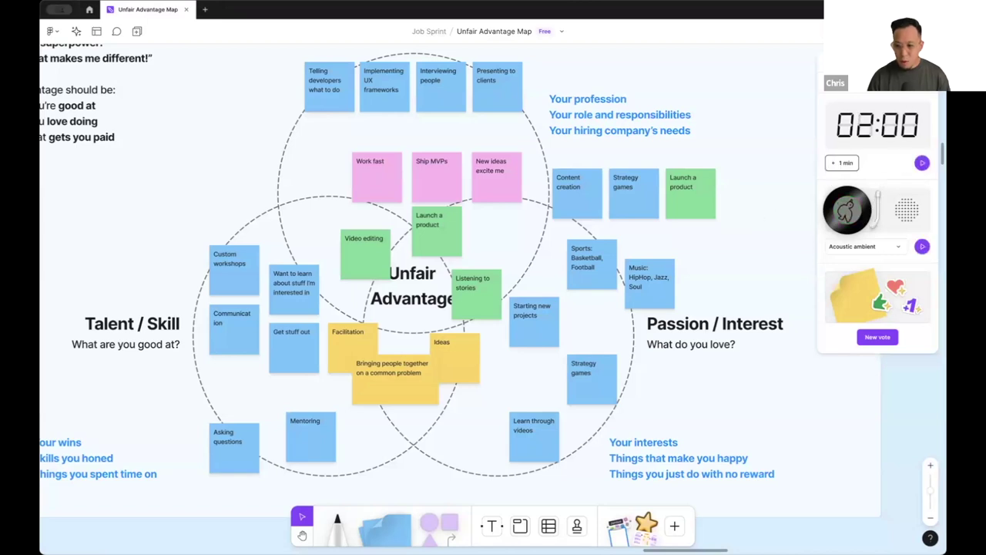
Drag Custom workshops, Starting new projects and Telling developers what to do out of the circles to the upper left.
scroll(772, 238, left, 3)
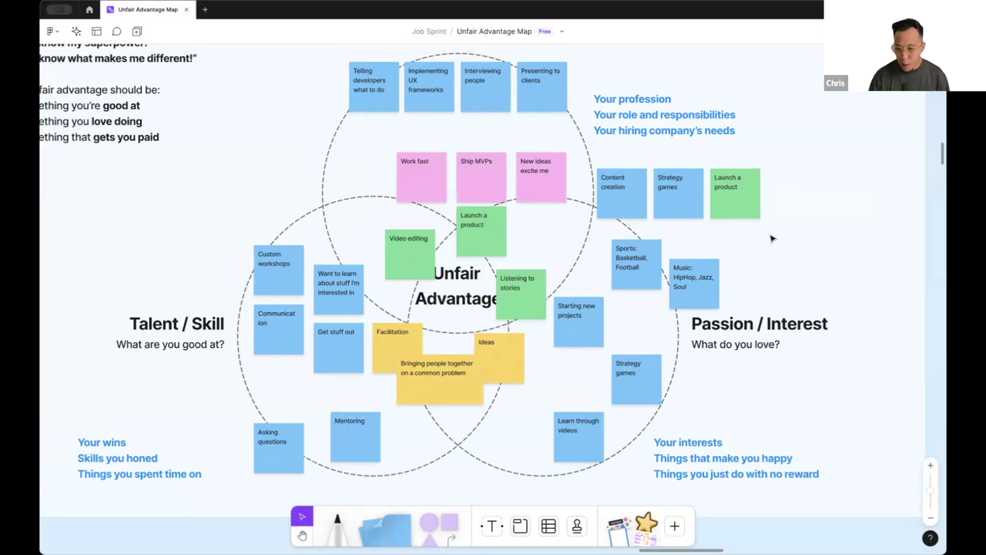
scroll(772, 239, up, 2)
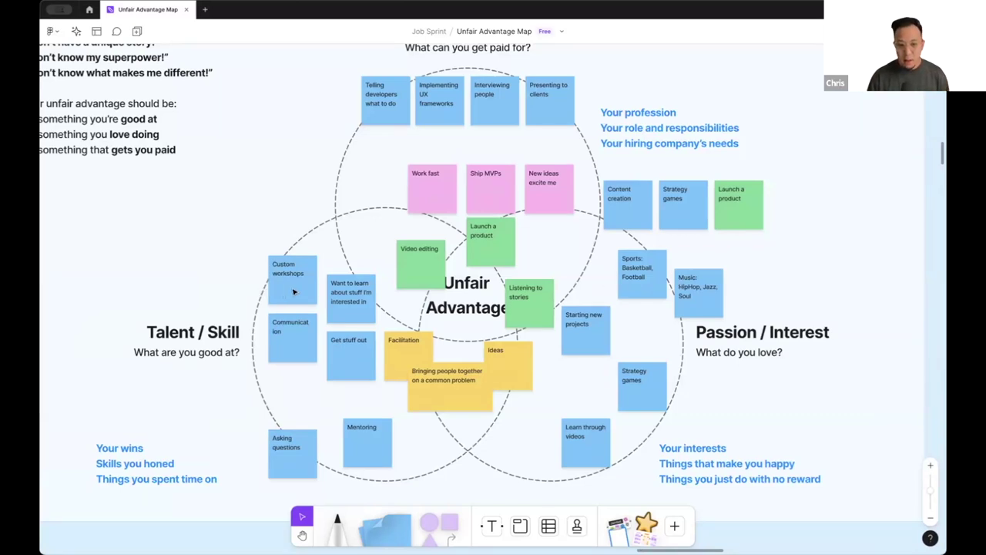
drag(293, 285, 243, 221)
click(594, 351)
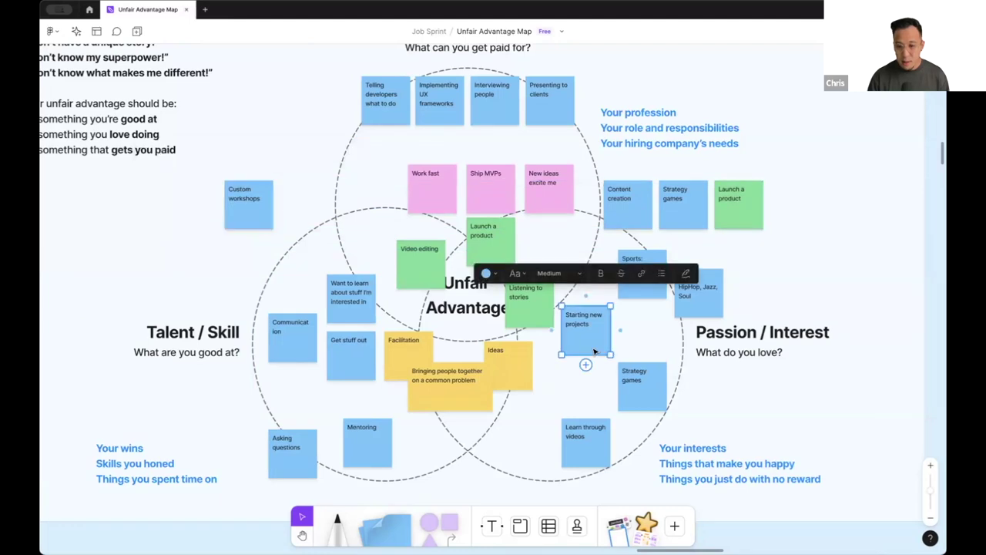
drag(595, 341, 324, 209)
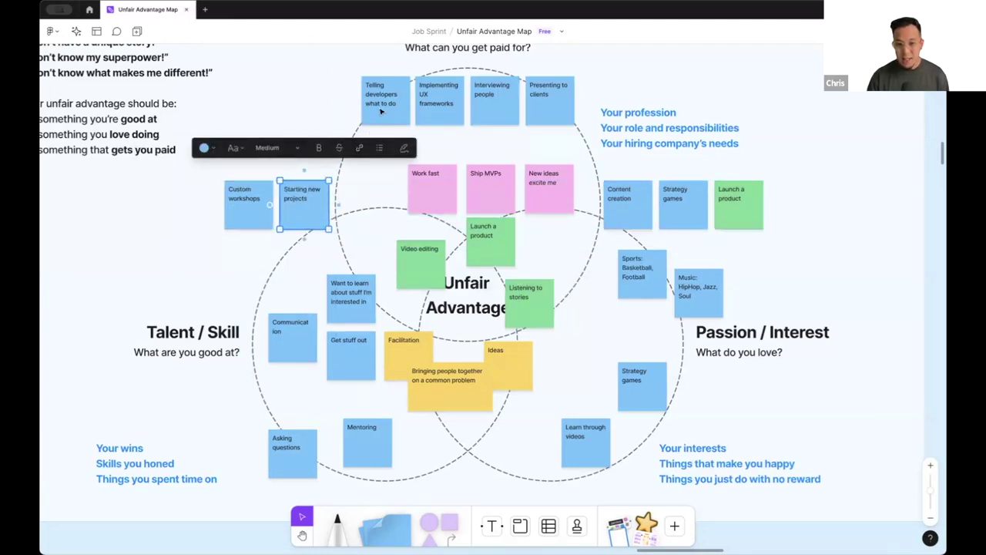
scroll(352, 106, up, 1)
scroll(345, 121, up, 5)
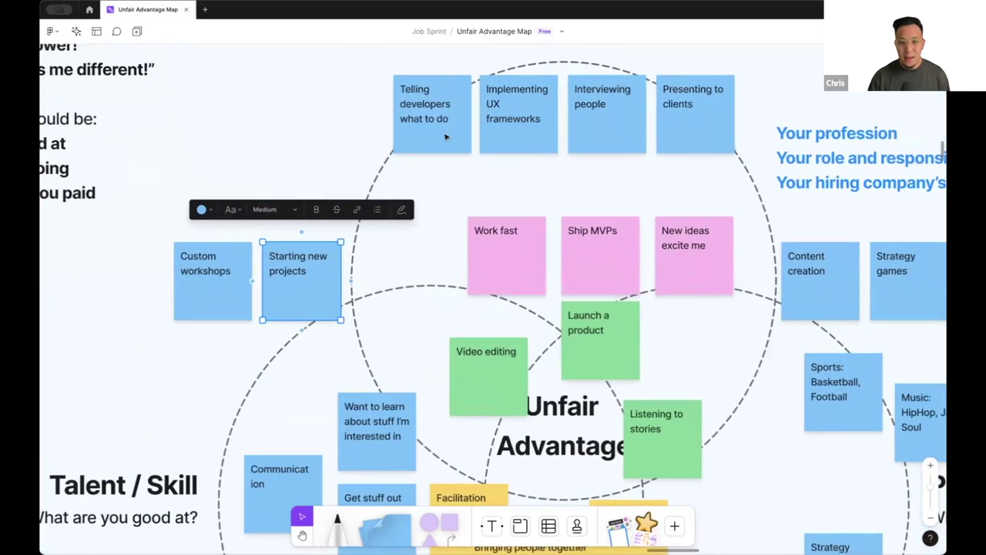
drag(447, 137, 272, 209)
Colour the Custom workshops, Starting new projects and Telling developers what to do stickies purple.
click(333, 233)
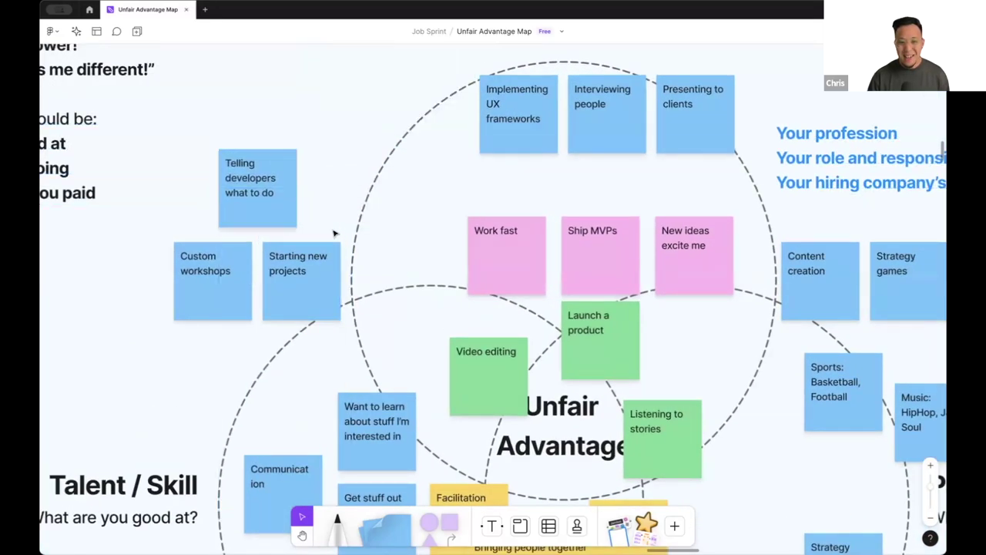
click(286, 223)
shift+click(319, 310)
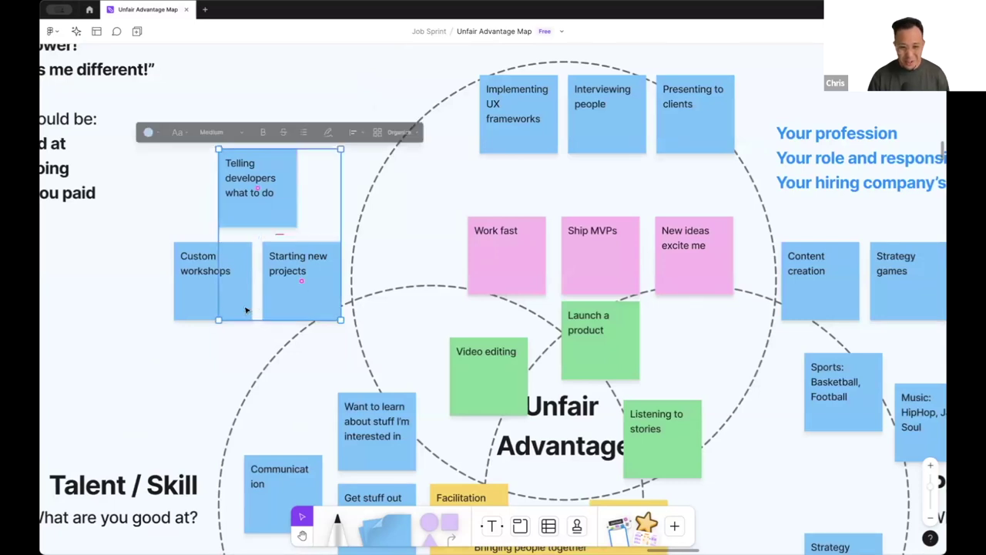
shift+click(205, 309)
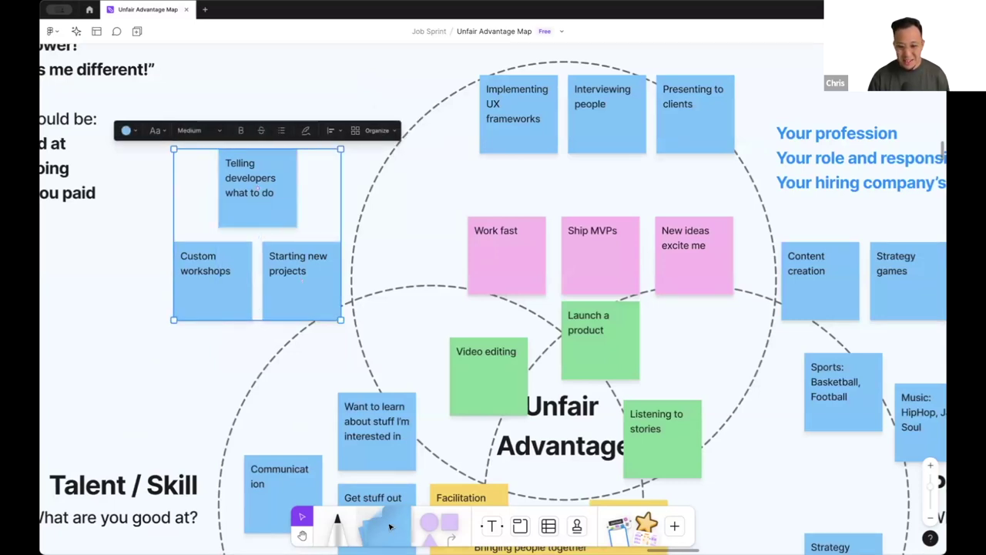
click(128, 130)
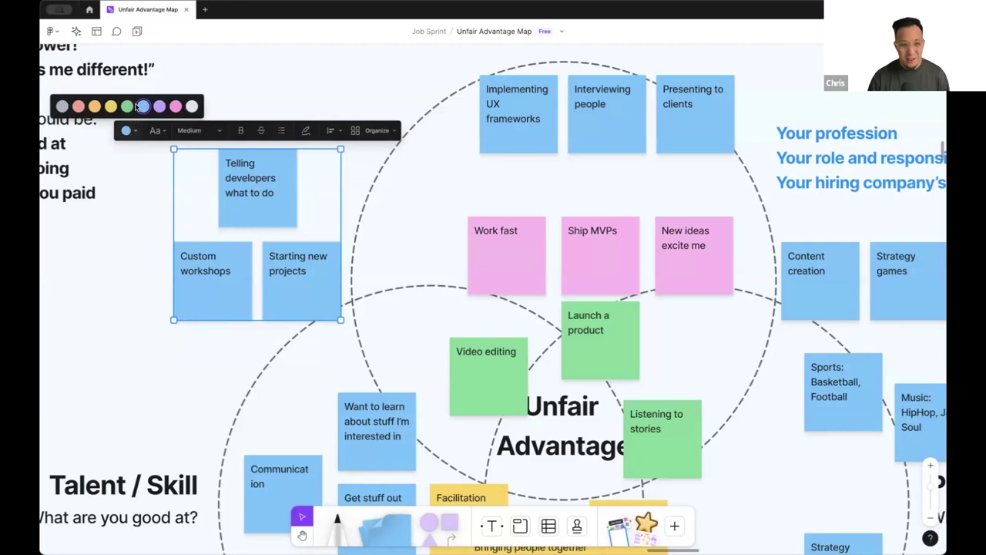
click(127, 105)
scroll(181, 224, left, 2)
scroll(181, 226, left, 5)
scroll(182, 226, down, 3)
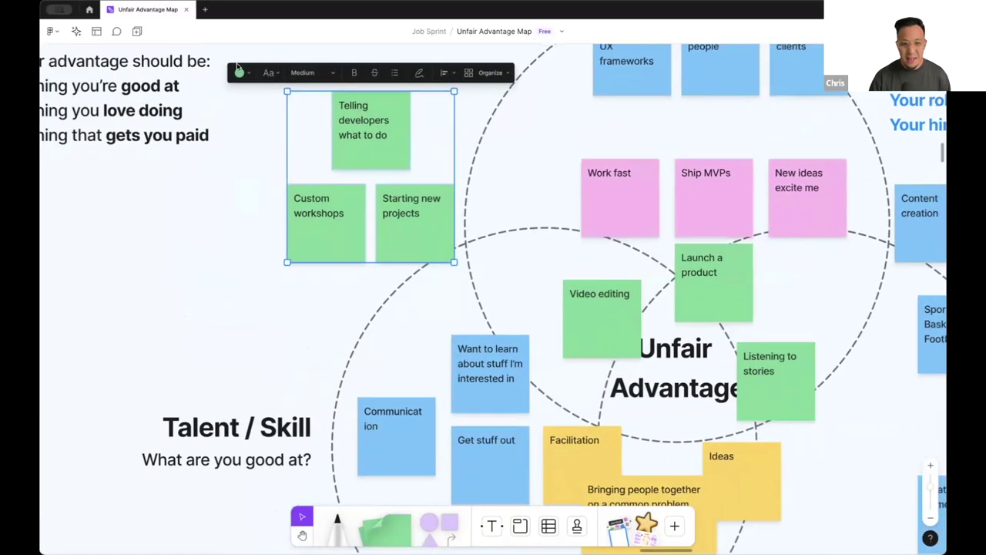
click(239, 72)
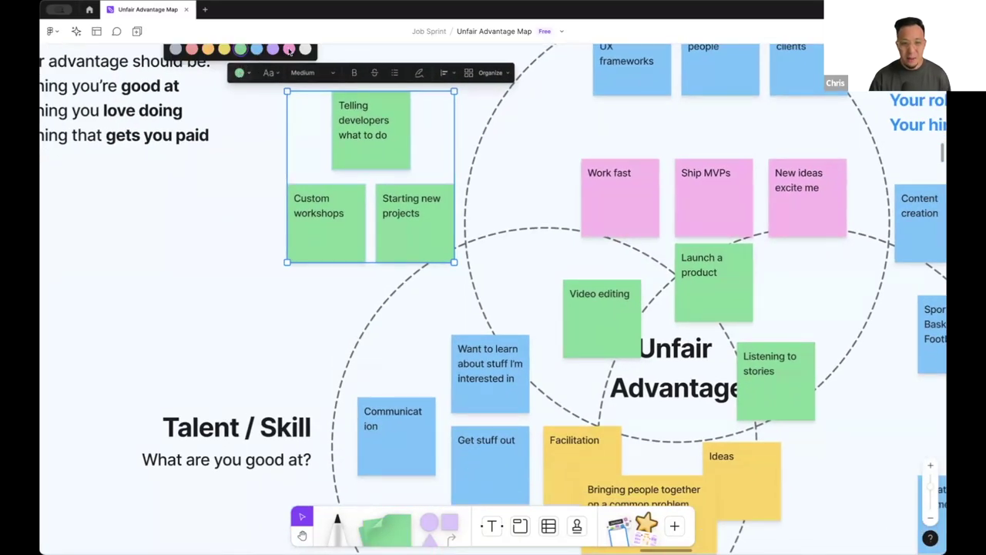
click(273, 50)
click(246, 229)
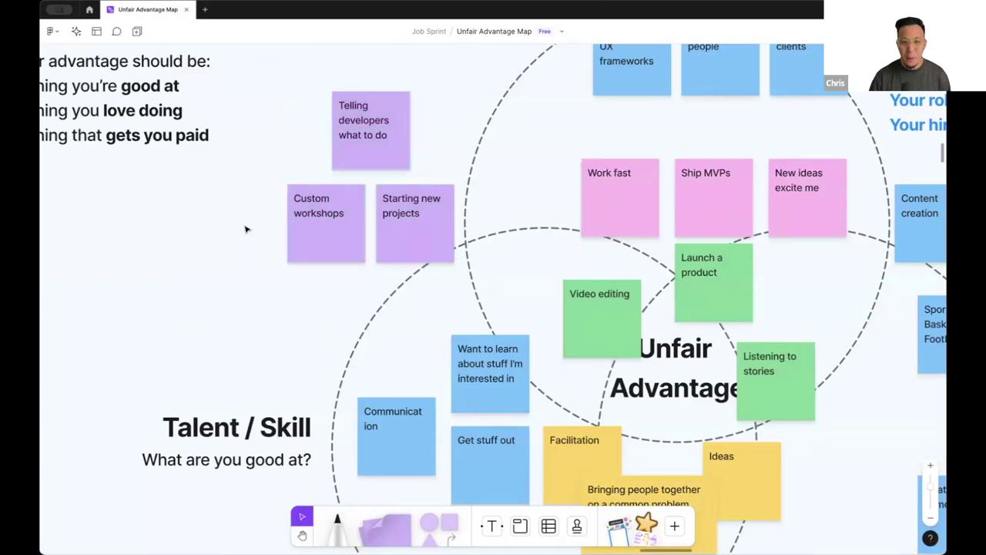
scroll(246, 229, left, 2)
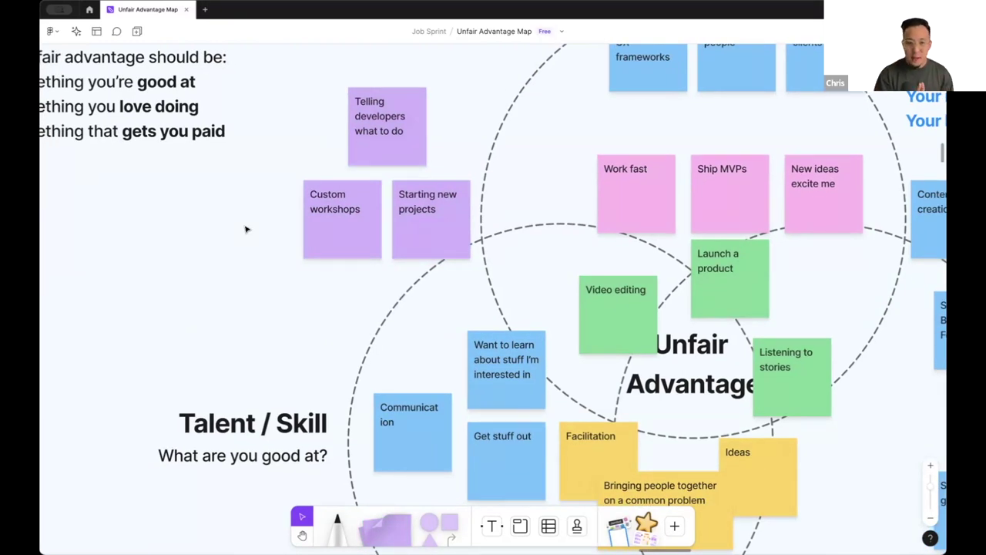
scroll(246, 229, left, 6)
scroll(246, 229, up, 1)
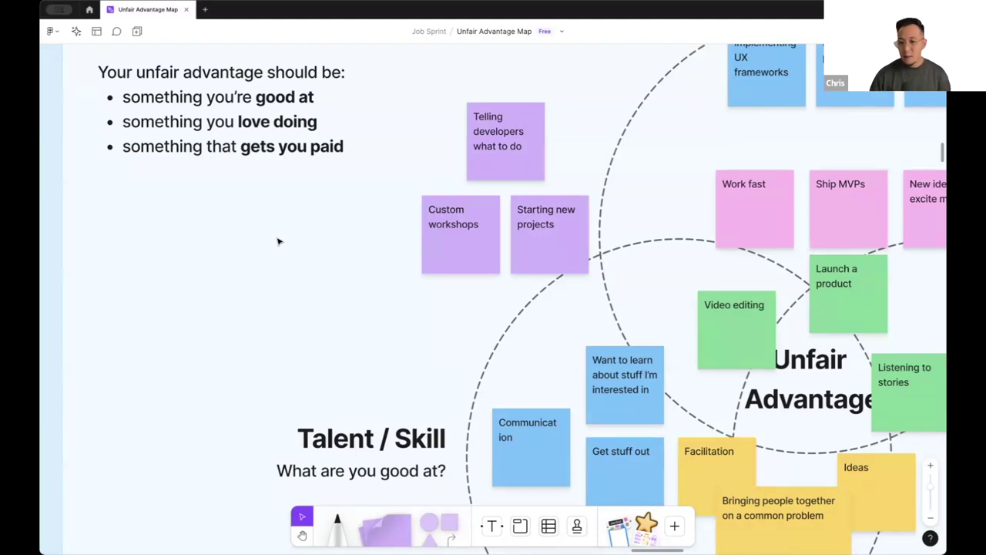
Scroll to the Example frame showing the three one-line pitches and their stickies.
scroll(279, 241, down, 15)
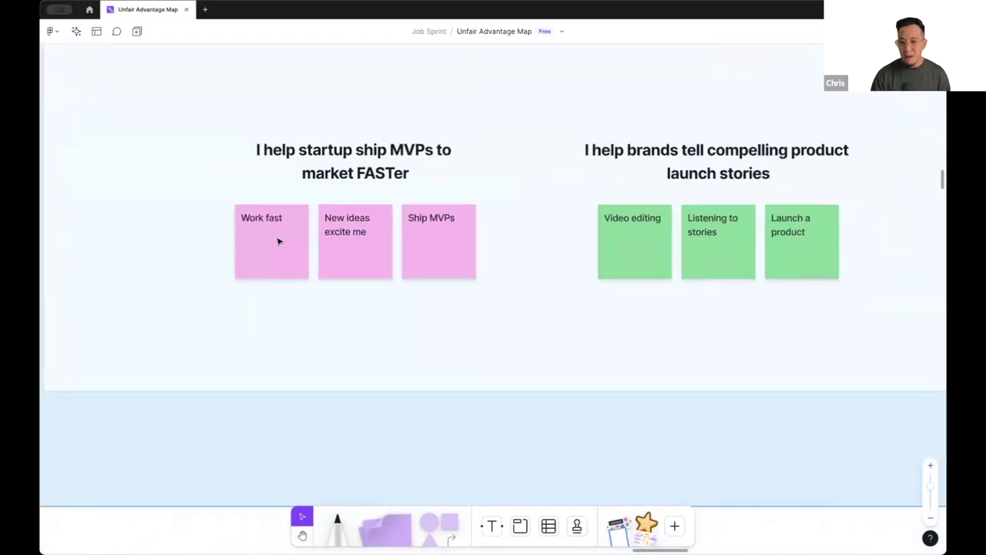
scroll(279, 241, up, 2)
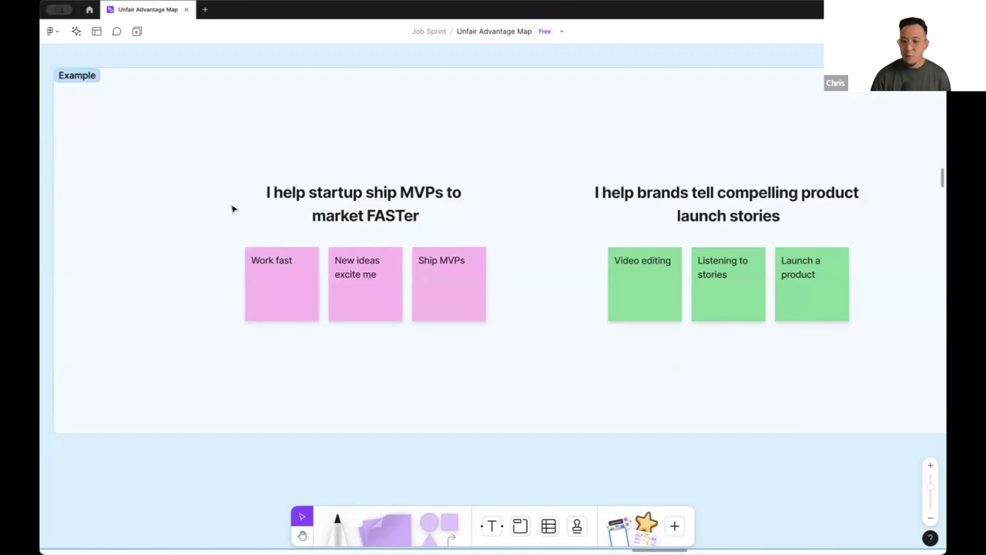
scroll(232, 209, down, 2)
scroll(254, 182, down, 3)
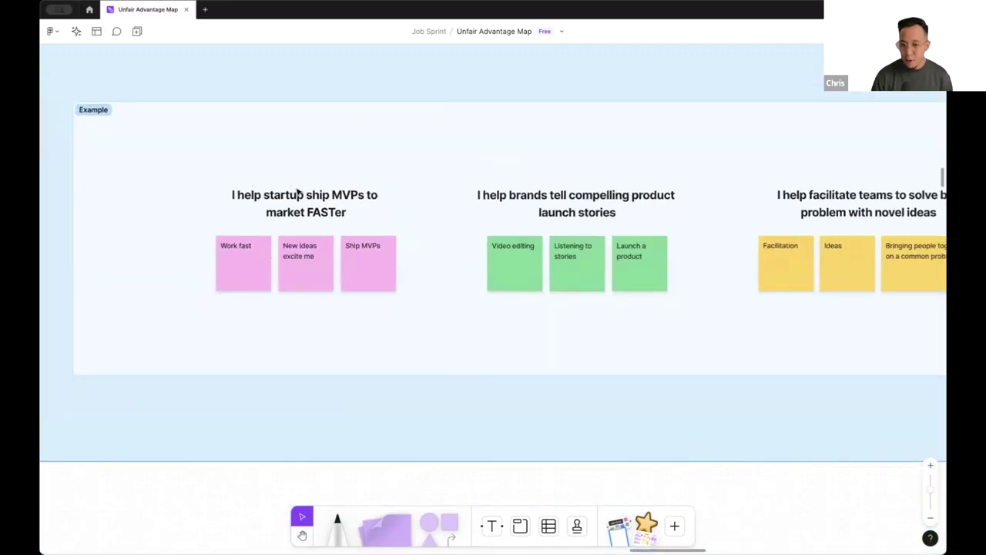
scroll(323, 178, right, 3)
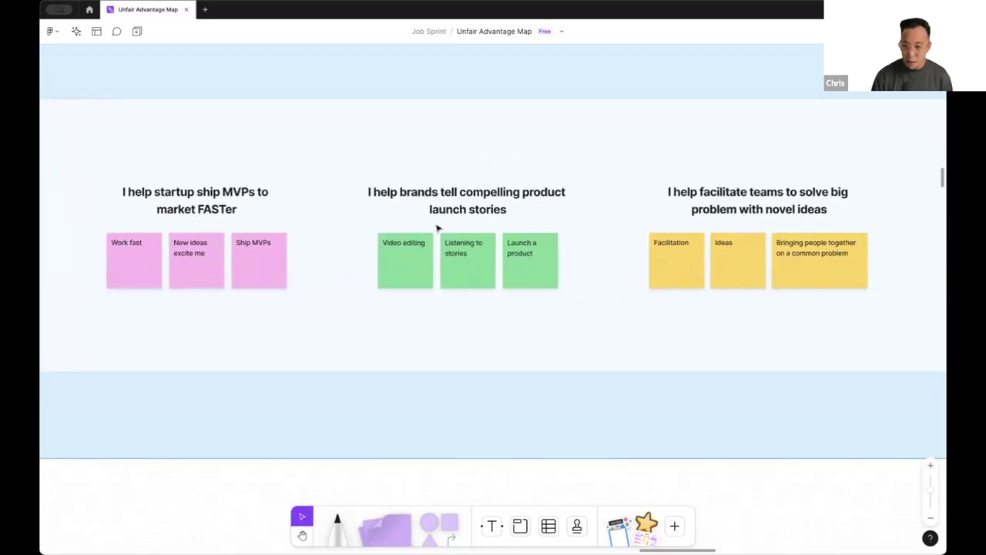